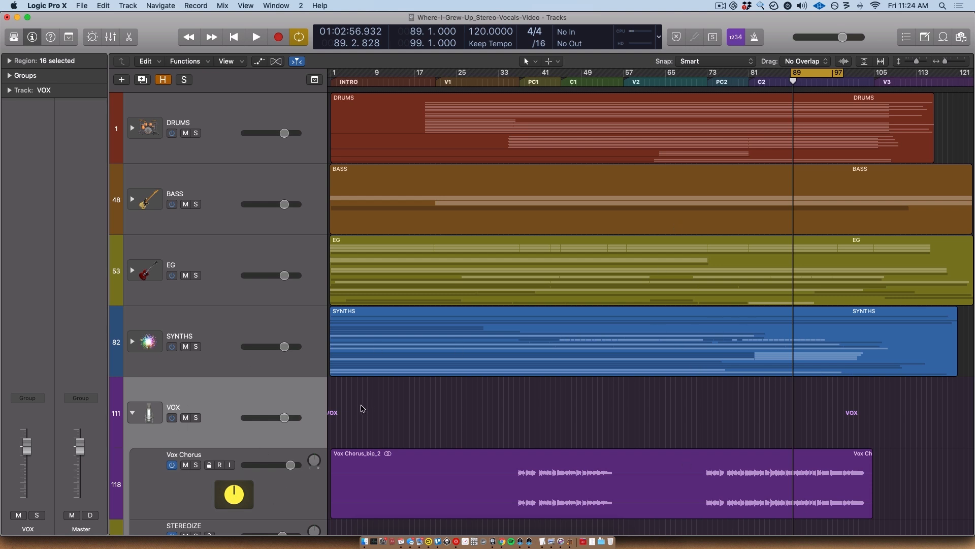
# Play back the cycled chorus section from bar 89 with the STEREOIZE track muted.
pyautogui.scroll(-1, 242, 497)
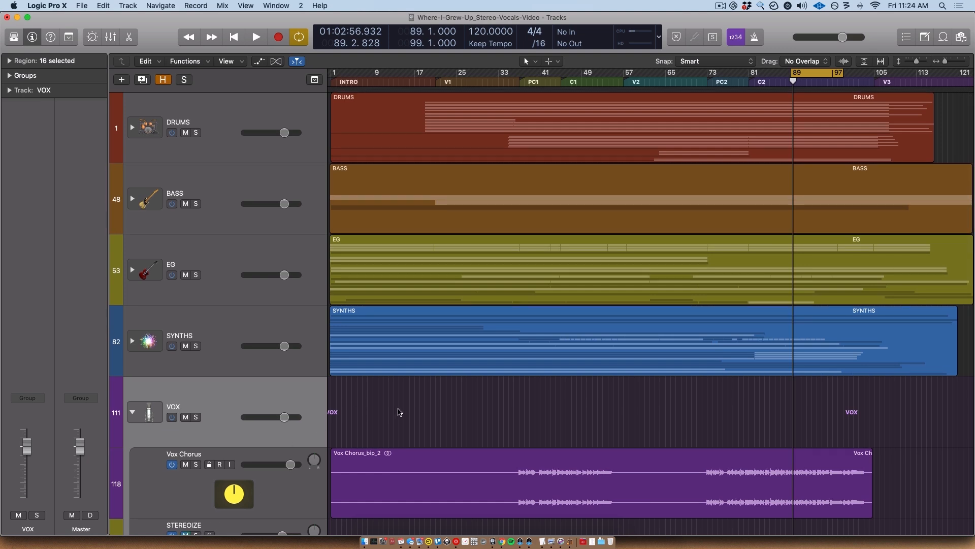
pyautogui.press('space')
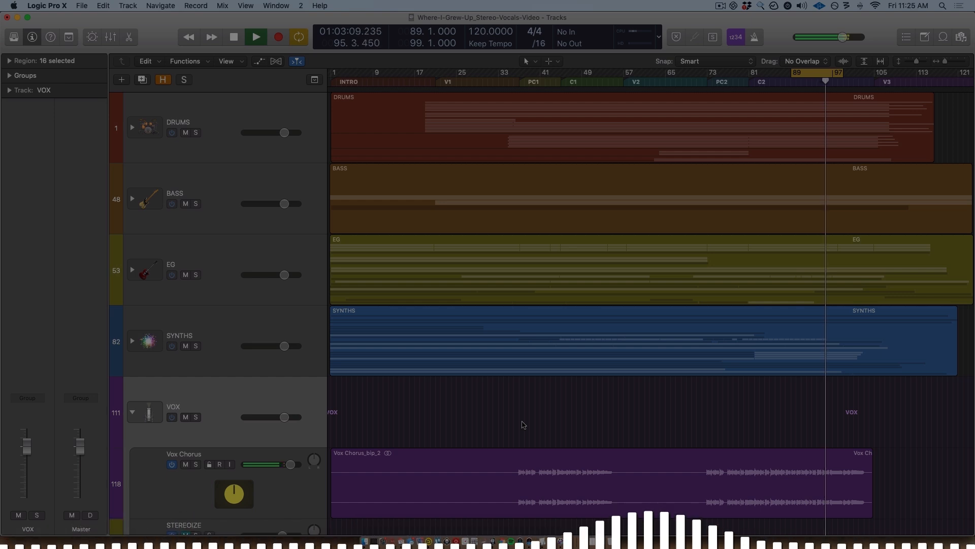
pyautogui.press('space')
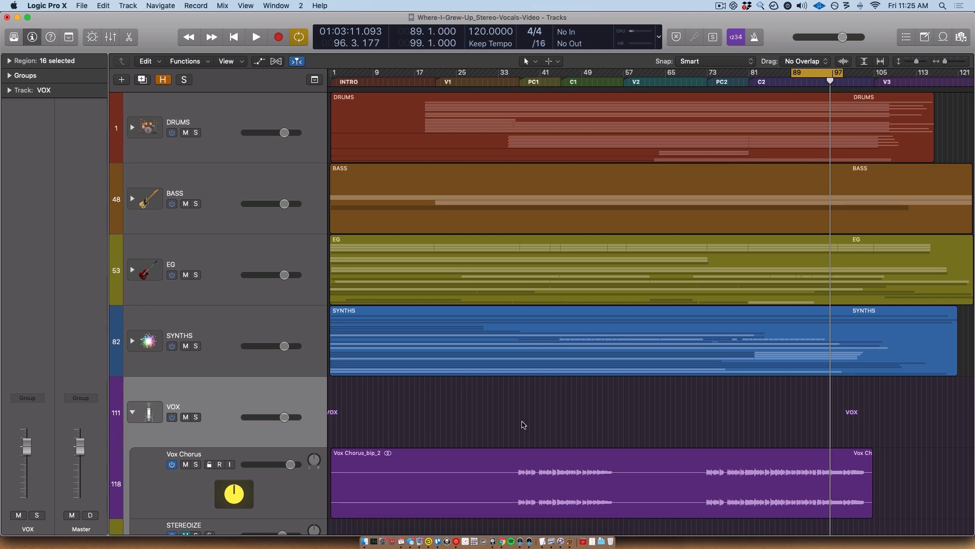
# Select the STEREOIZE track, look through the effect tracks beneath it, and unmute STEREOIZE.
pyautogui.scroll(-5, 487, 410)
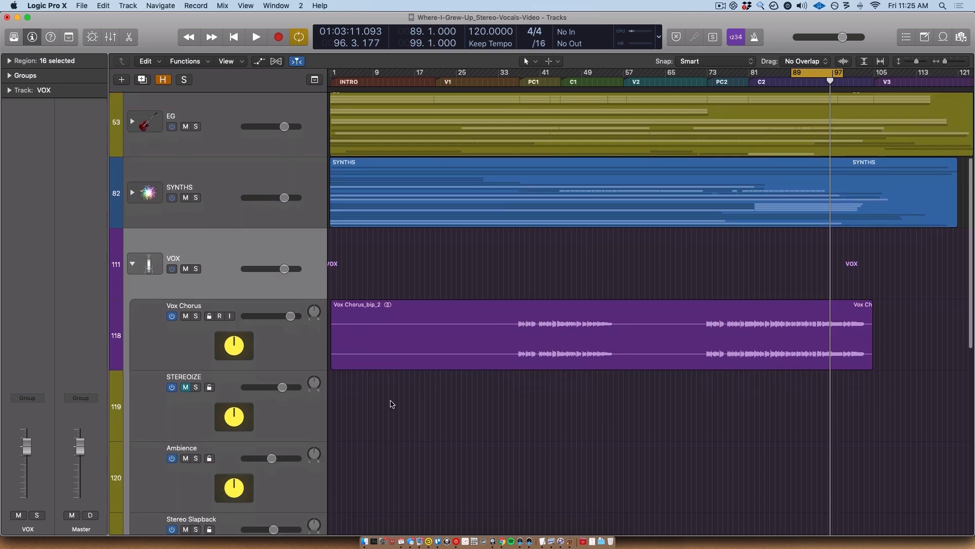
pyautogui.click(303, 410)
pyautogui.scroll(-5, 223, 405)
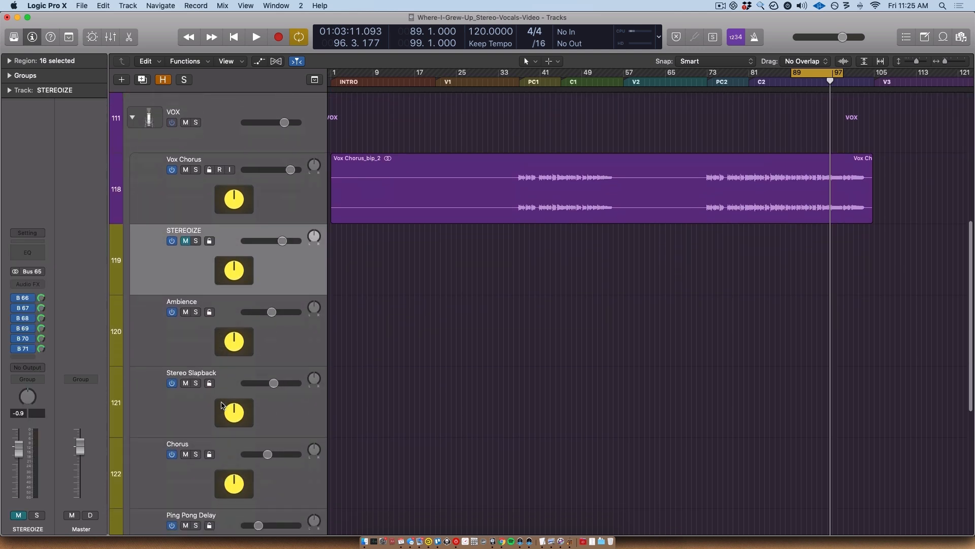
pyautogui.scroll(-5, 250, 377)
pyautogui.scroll(-4, 249, 376)
pyautogui.scroll(6, 250, 377)
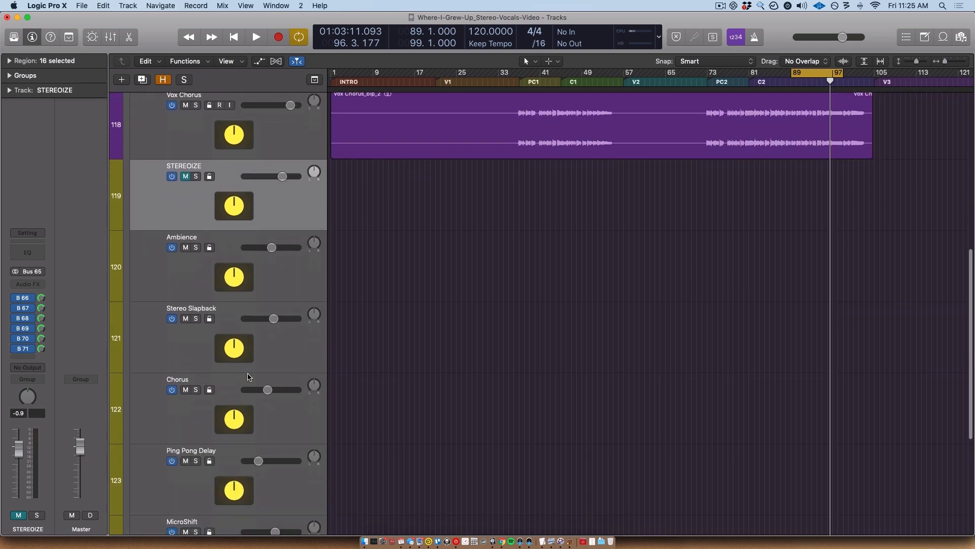
pyautogui.scroll(4, 195, 337)
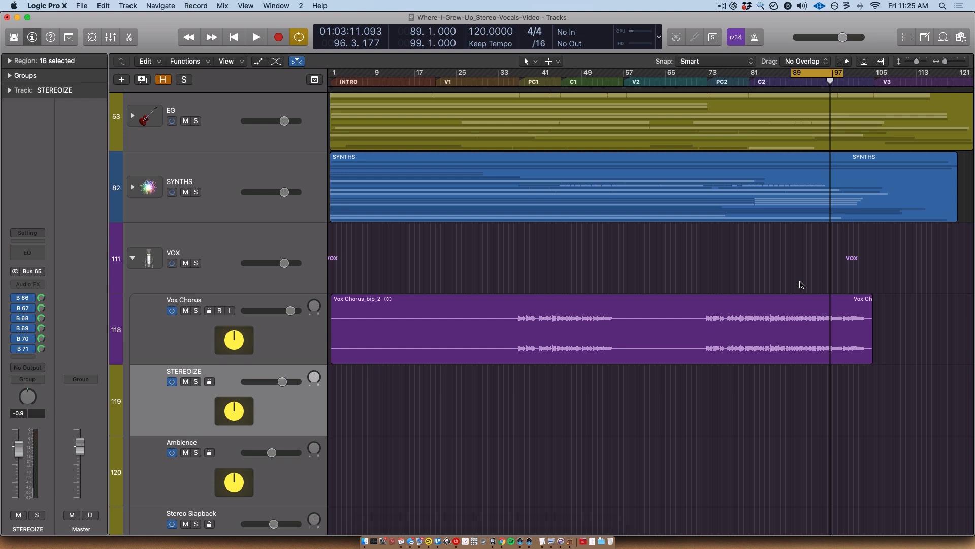
# Play the cycled chorus and lower the STEREOIZE track's volume to -1.5 dB during playback.
pyautogui.press('space')
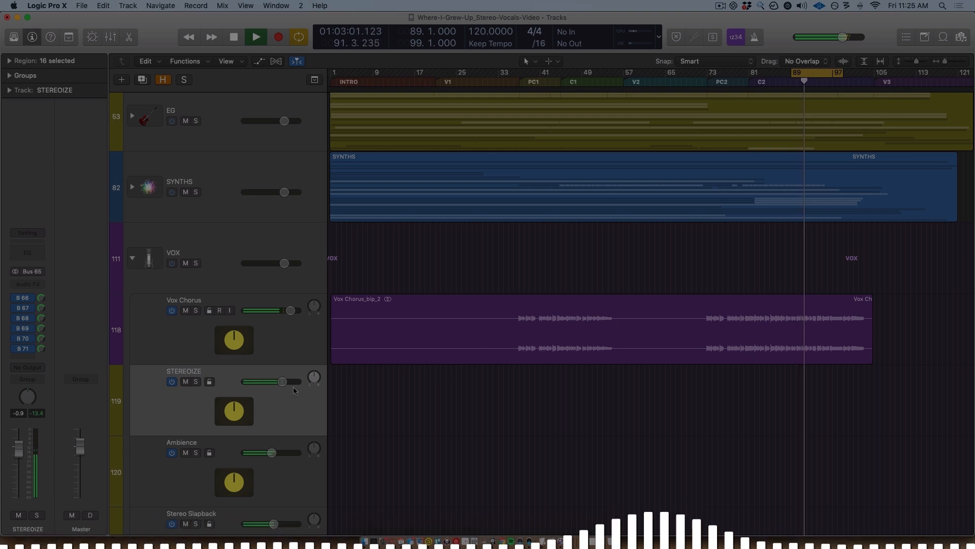
pyautogui.moveTo(282, 381)
pyautogui.moveTo(282, 381); pyautogui.dragTo(281, 381)
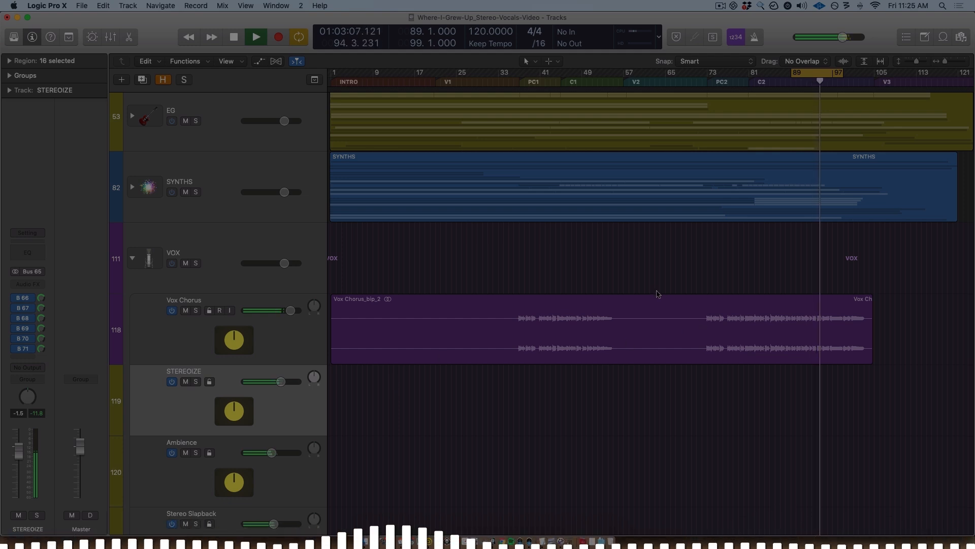
pyautogui.press('space')
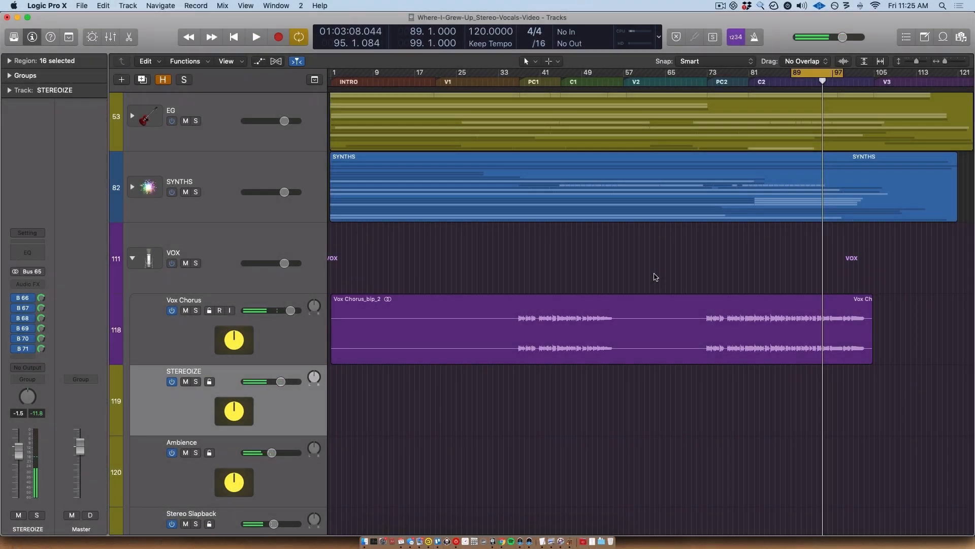
# Solo the Vox Chorus track and select its Vox Chorus_bip_2 region.
pyautogui.press('Up')
pyautogui.press('s')
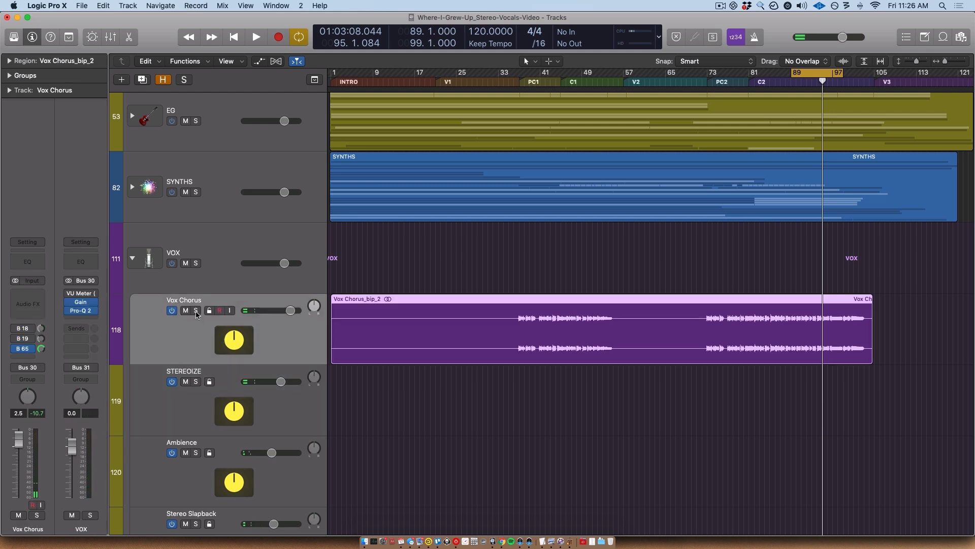
pyautogui.click(528, 277)
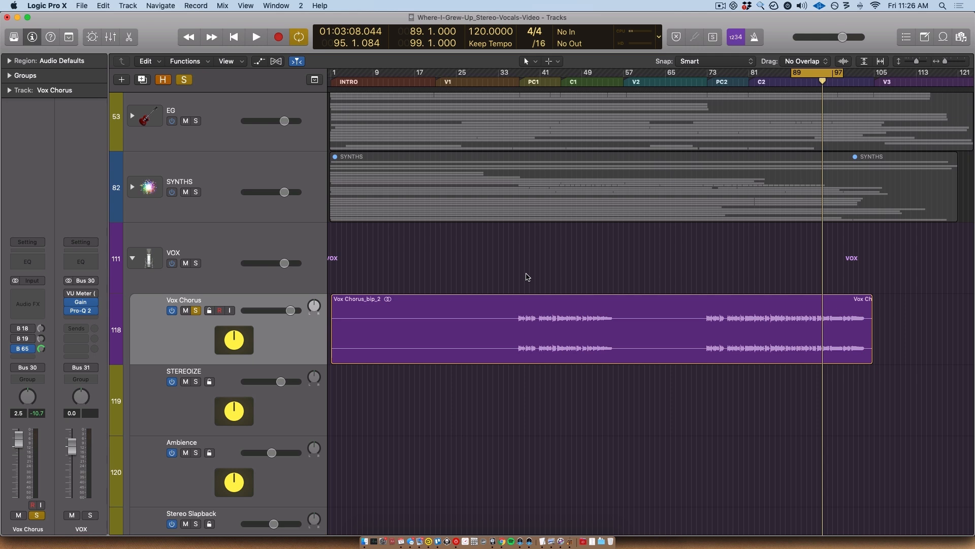
pyautogui.click(627, 345)
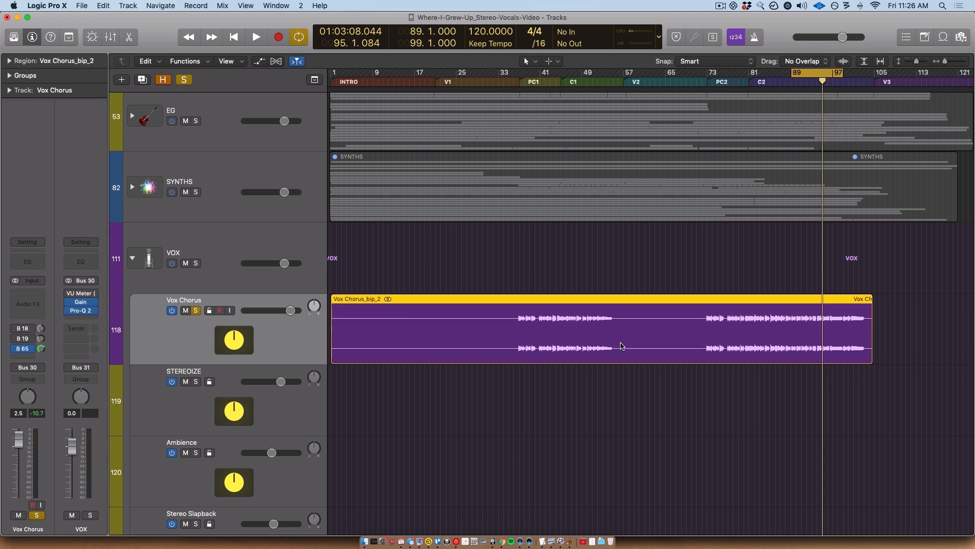
# Compare the soloed chorus vocal with the STEREOIZE track muted and unmuted by playing the cycled section.
pyautogui.click(185, 382)
pyautogui.press('space')
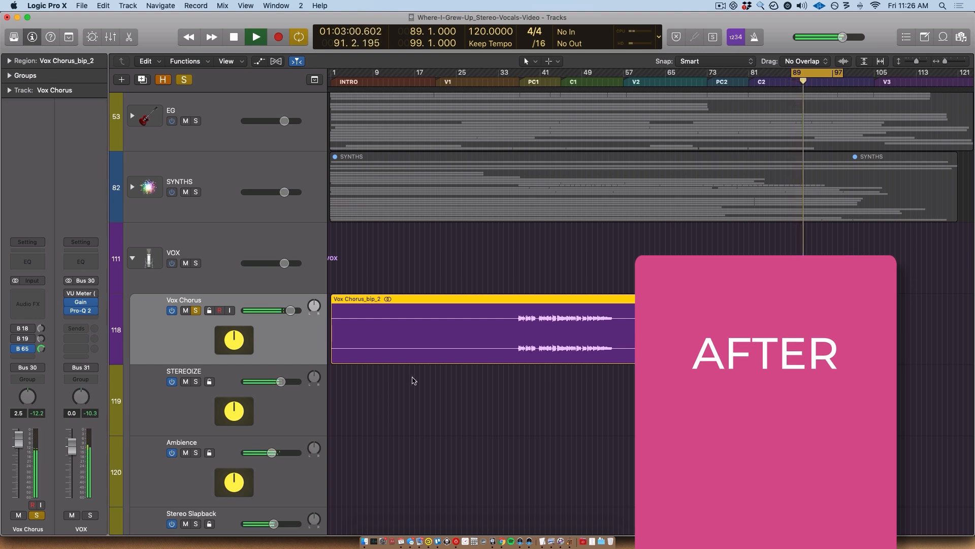
pyautogui.click(440, 388)
pyautogui.press('space')
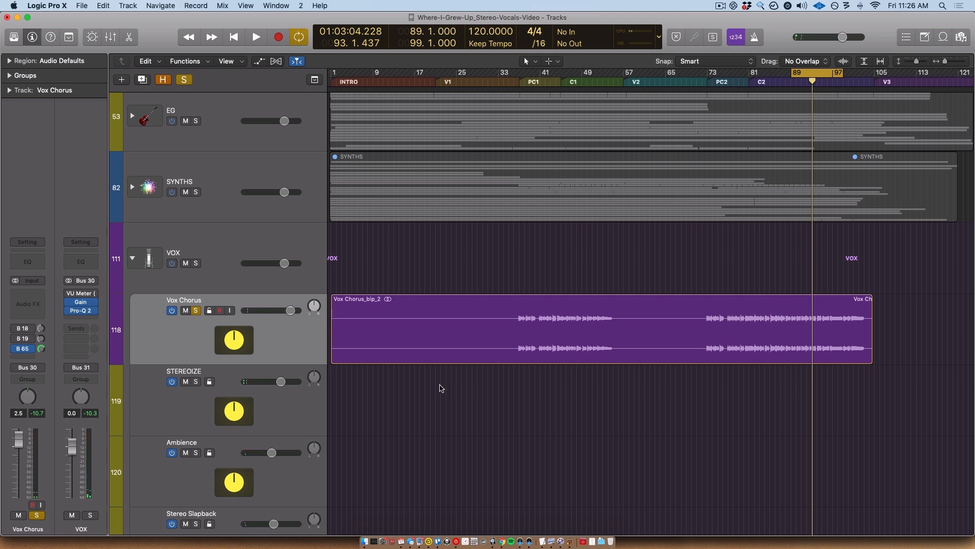
# Examine the vocal effect tracks from STEREOIZE through Ambience, Stereo Slapback, Chorus and Ping Pong Delay to MicroShift.
pyautogui.scroll(-5, 435, 394)
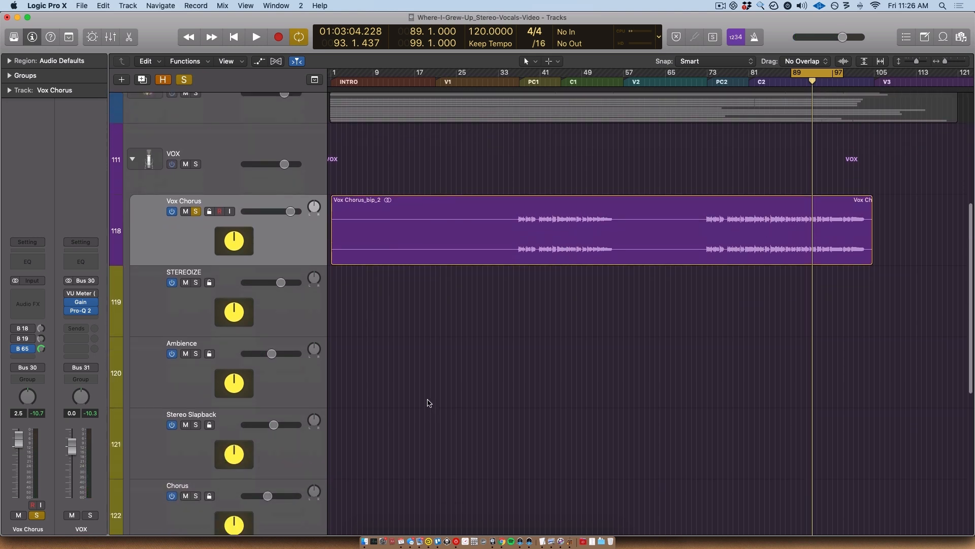
pyautogui.scroll(-4, 428, 403)
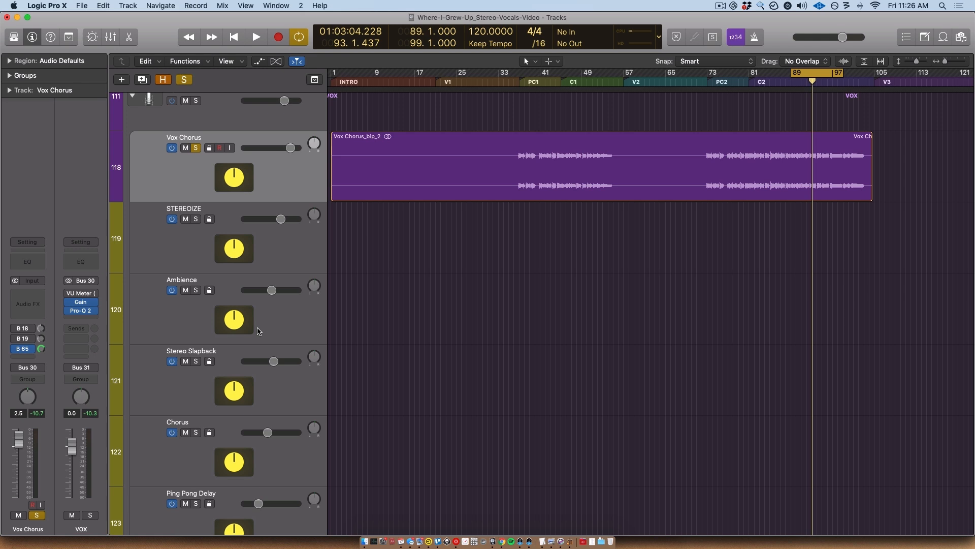
pyautogui.scroll(-1, 235, 229)
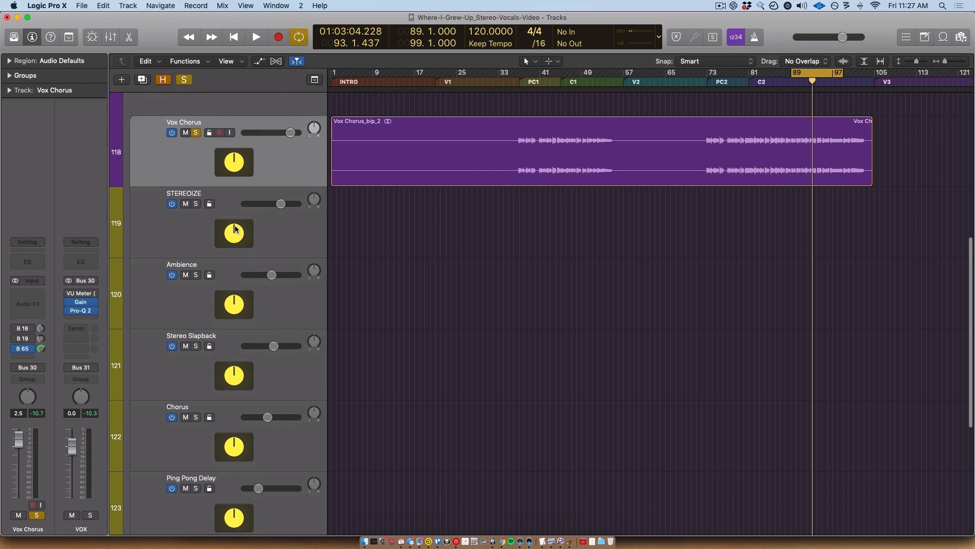
pyautogui.scroll(-5, 216, 293)
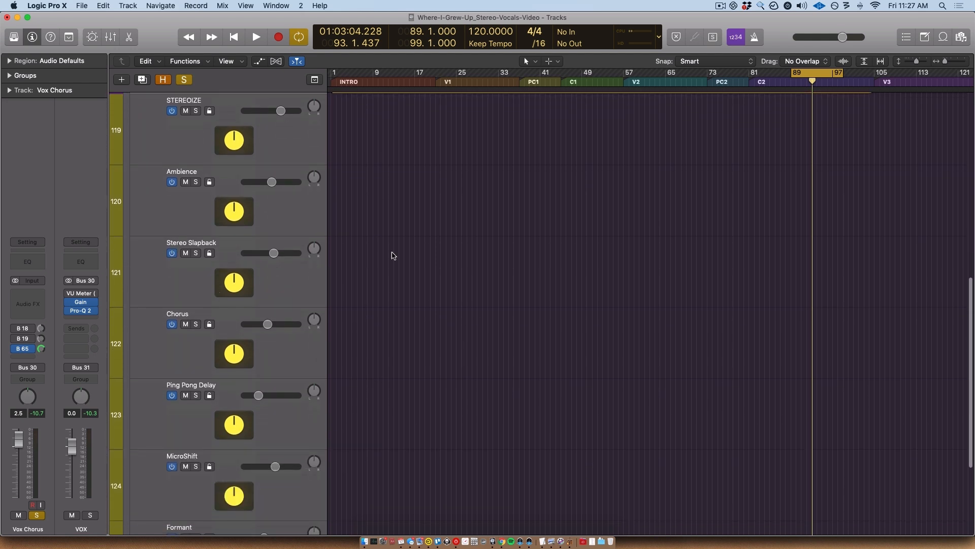
pyautogui.scroll(6, 420, 239)
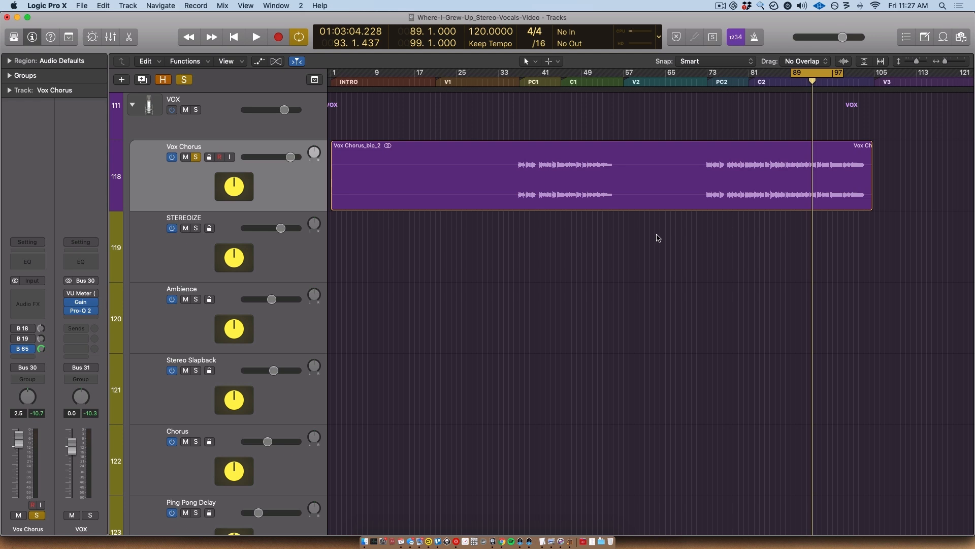
pyautogui.scroll(-1, 373, 294)
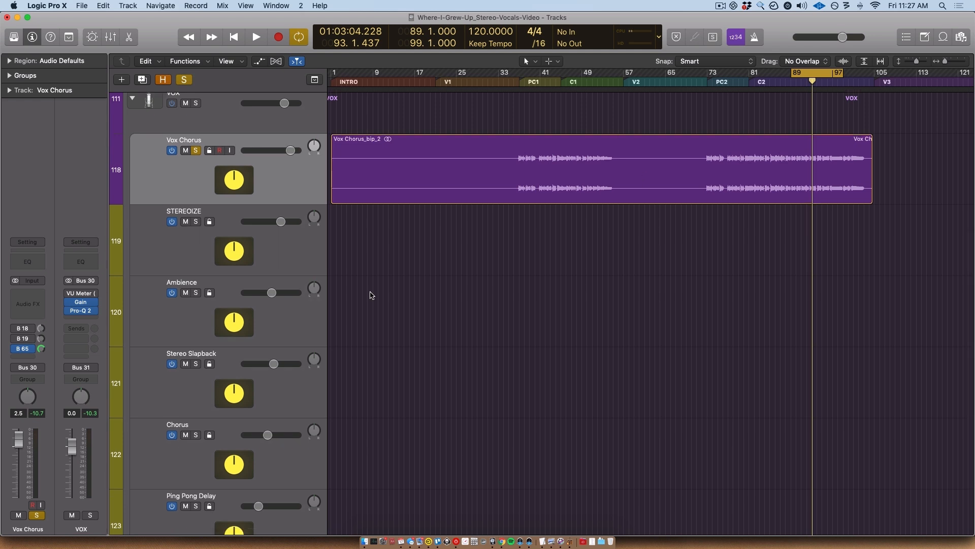
pyautogui.scroll(-3, 369, 296)
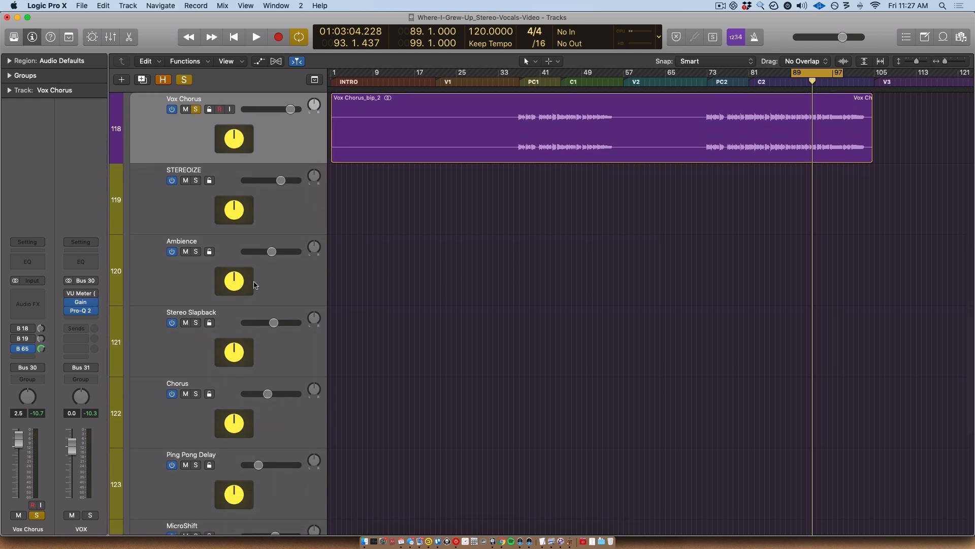
pyautogui.scroll(-3, 244, 437)
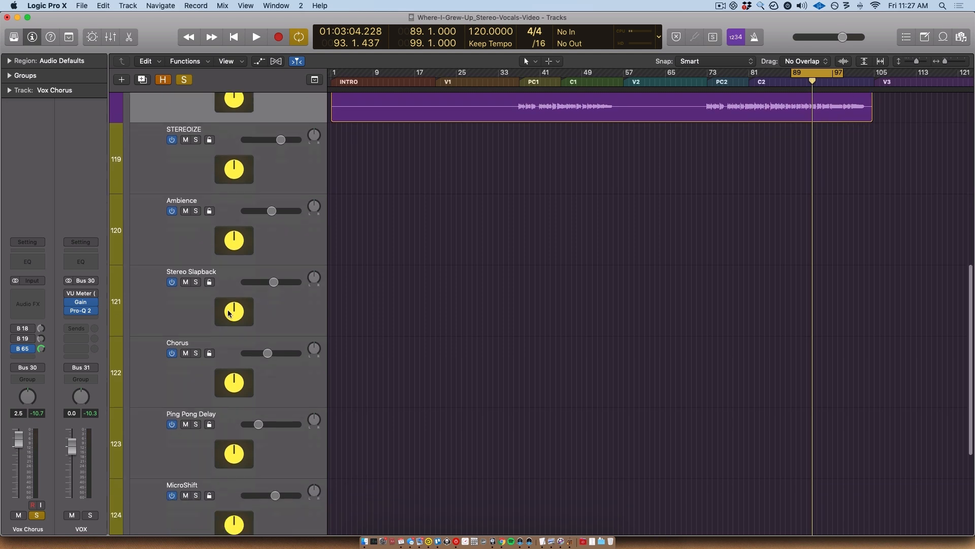
pyautogui.scroll(4, 241, 411)
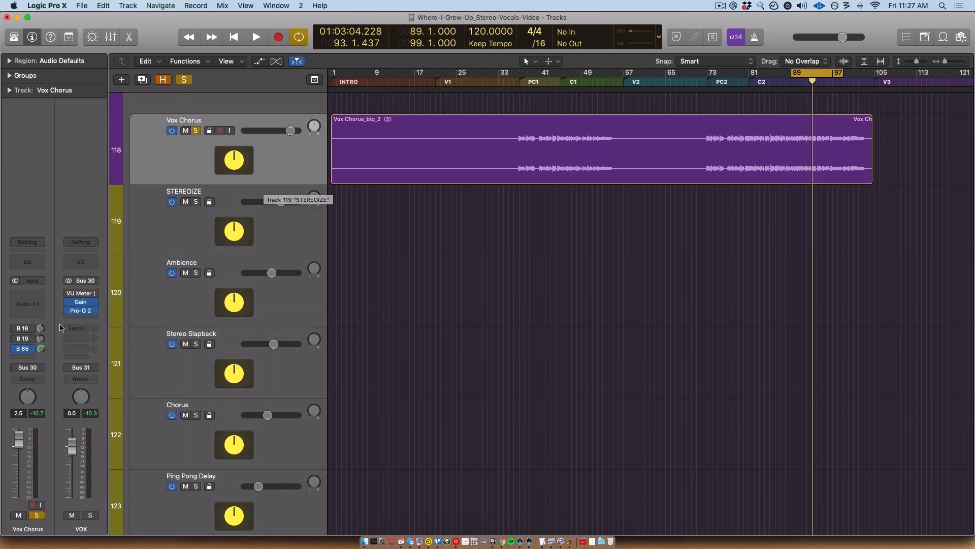
# Add a send to Bus 82 on the Vox Chorus channel strip.
pyautogui.click(17, 358)
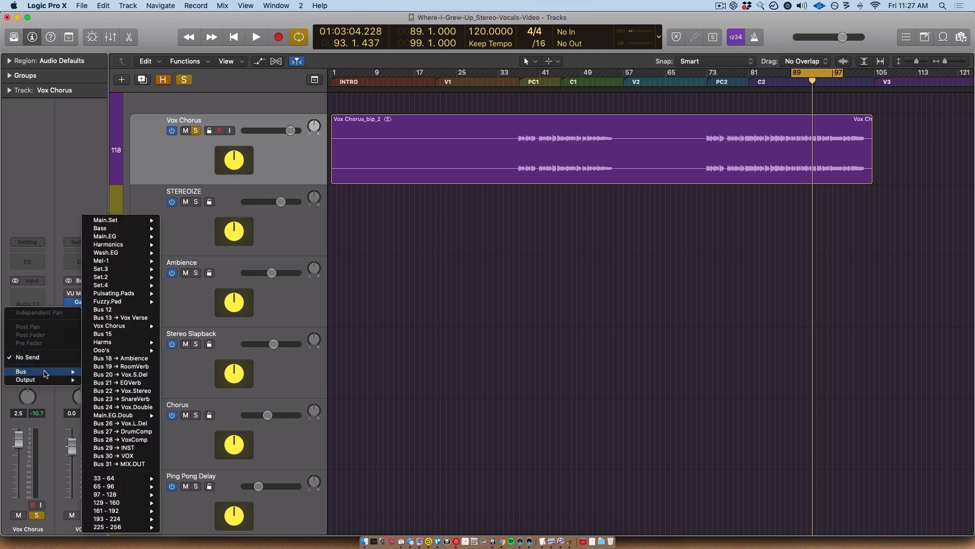
pyautogui.click(3, 323)
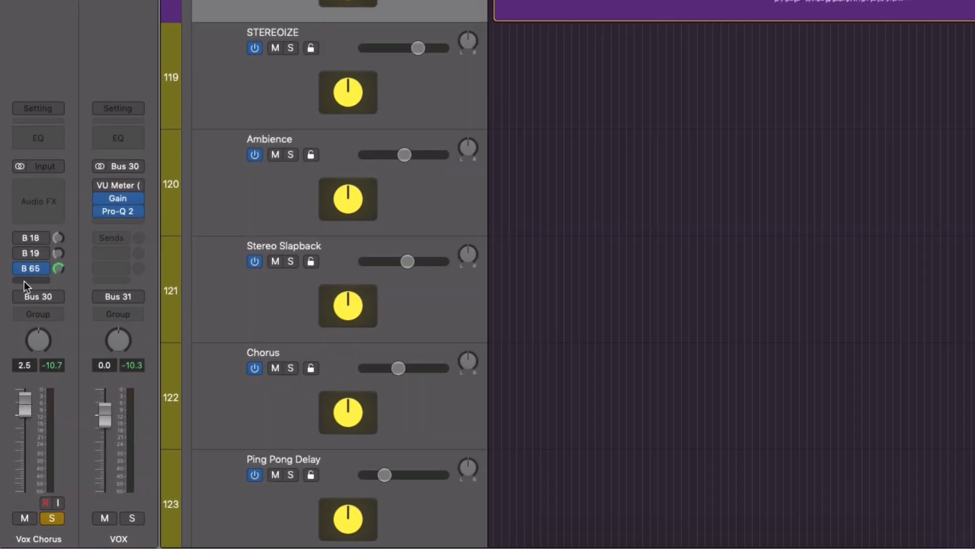
pyautogui.click(18, 358)
pyautogui.moveTo(40, 374)
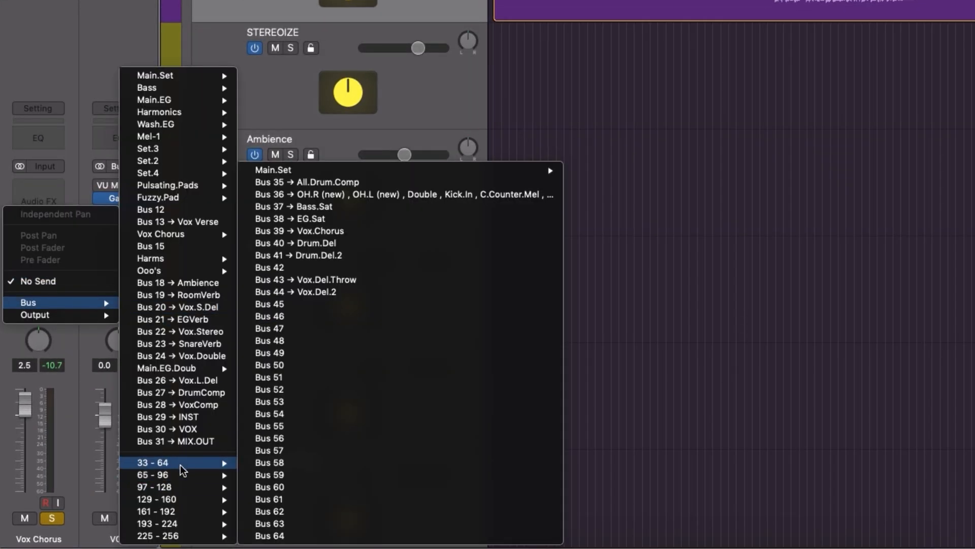
pyautogui.click(315, 367)
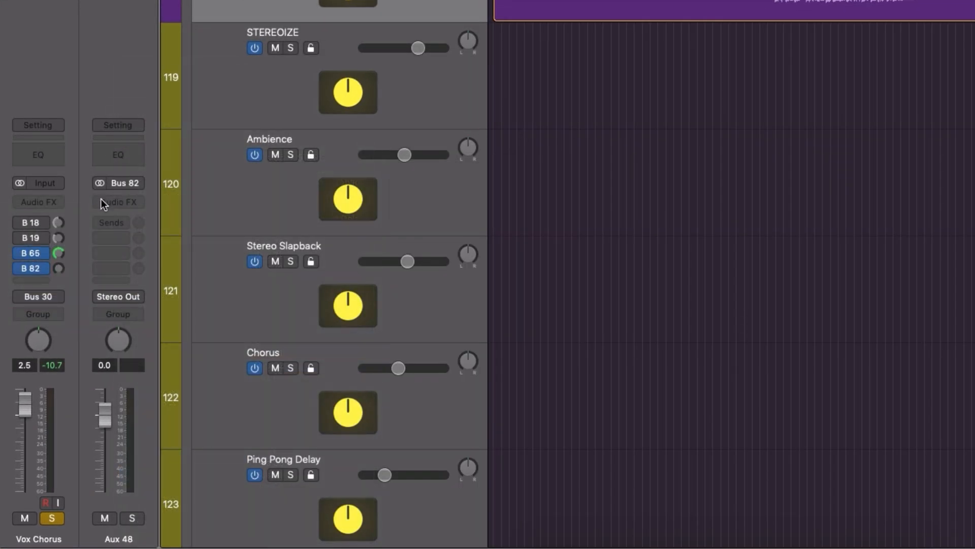
# Add another send on the Vox Chorus channel strip, routed to Bus 125.
pyautogui.click(35, 281)
pyautogui.moveTo(56, 303)
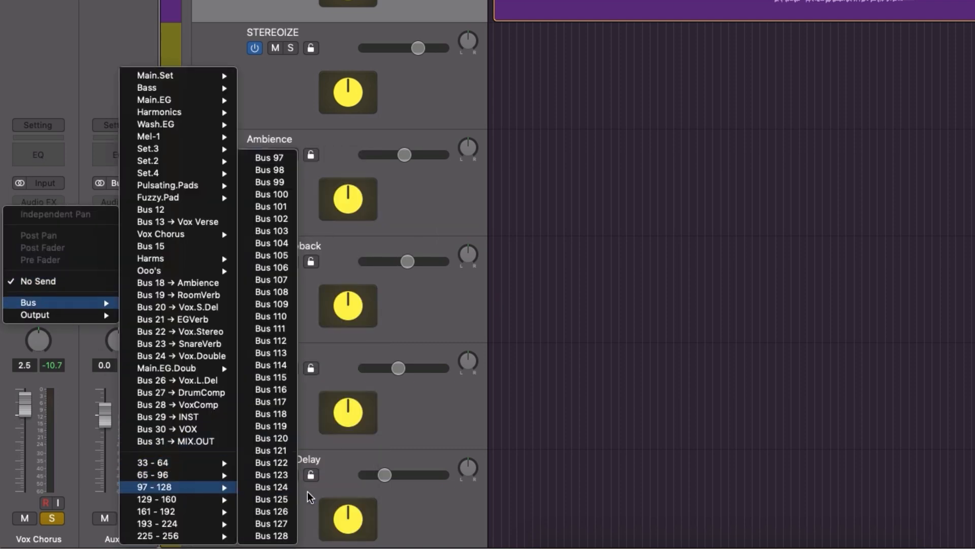
pyautogui.click(272, 499)
pyautogui.click(37, 281)
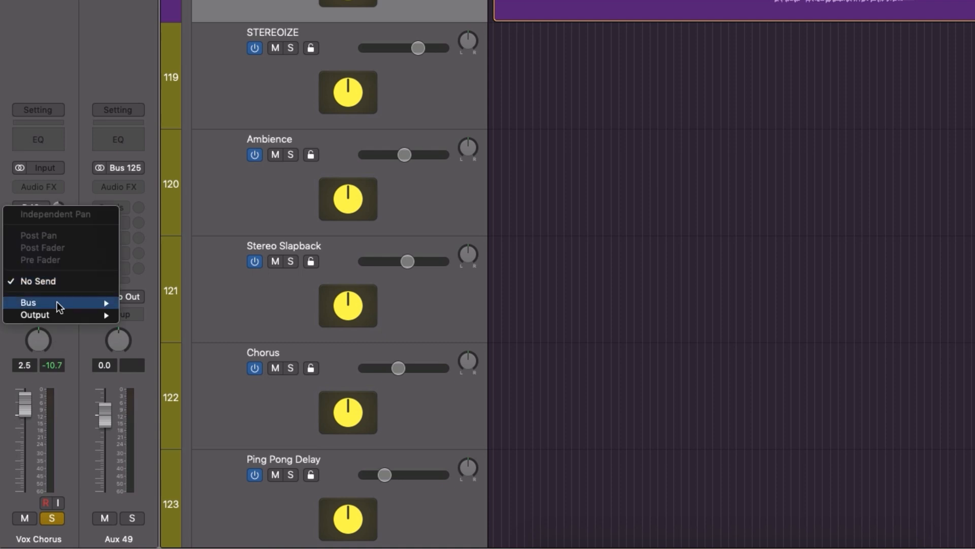
pyautogui.moveTo(56, 302)
pyautogui.click(50, 111)
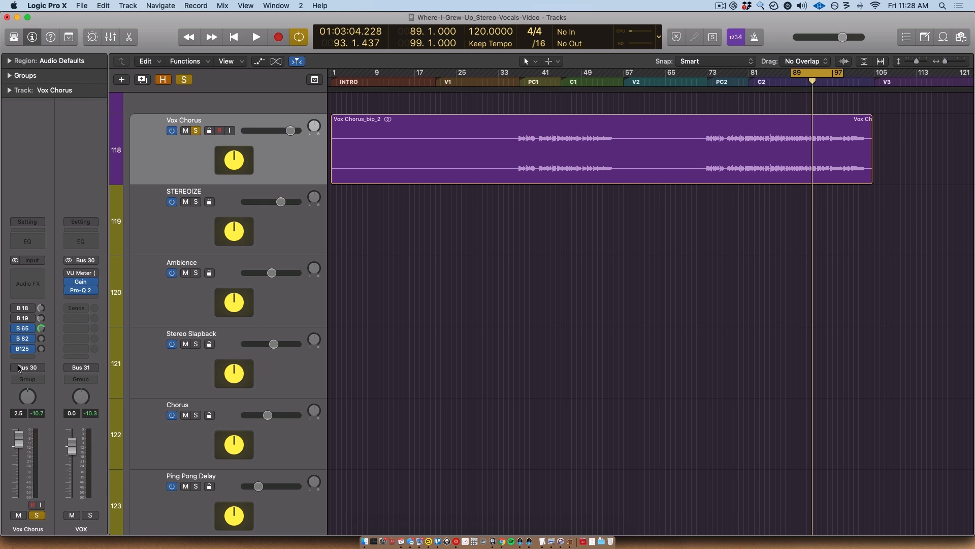
# Remove the Bus 82 and Bus 125 sends from the Vox Chorus channel strip.
pyautogui.click(29, 338)
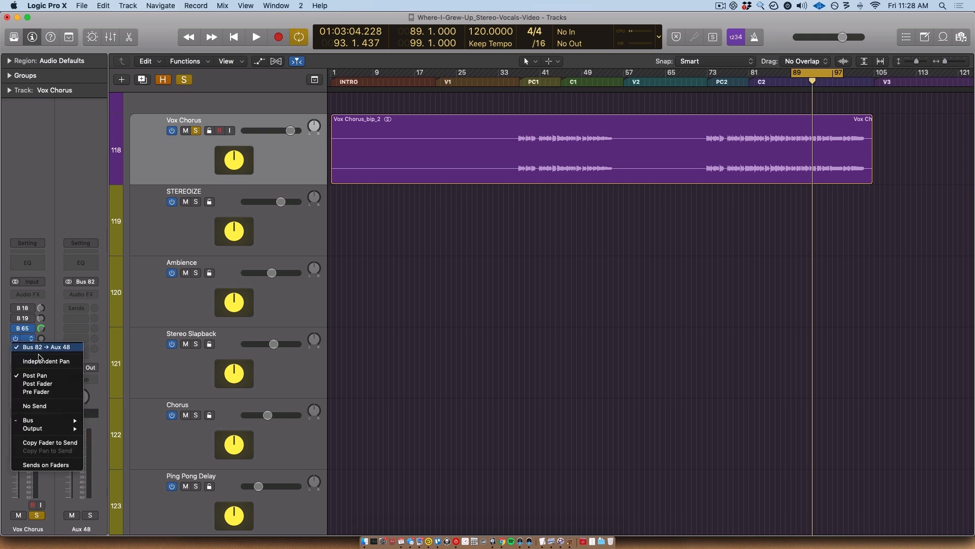
pyautogui.click(45, 407)
pyautogui.click(24, 349)
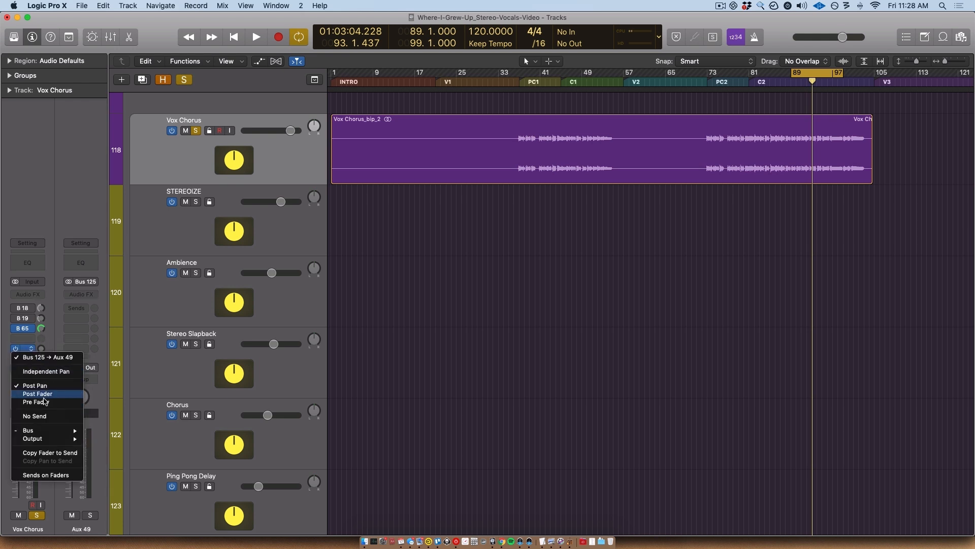
pyautogui.click(44, 417)
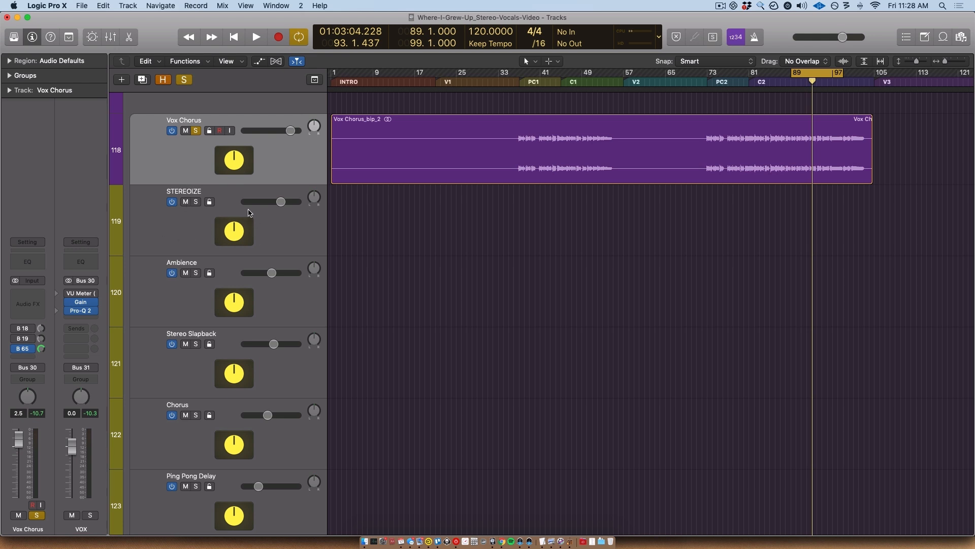
# Select the STEREOIZE track to inspect the sends on its channel strip.
pyautogui.click(219, 229)
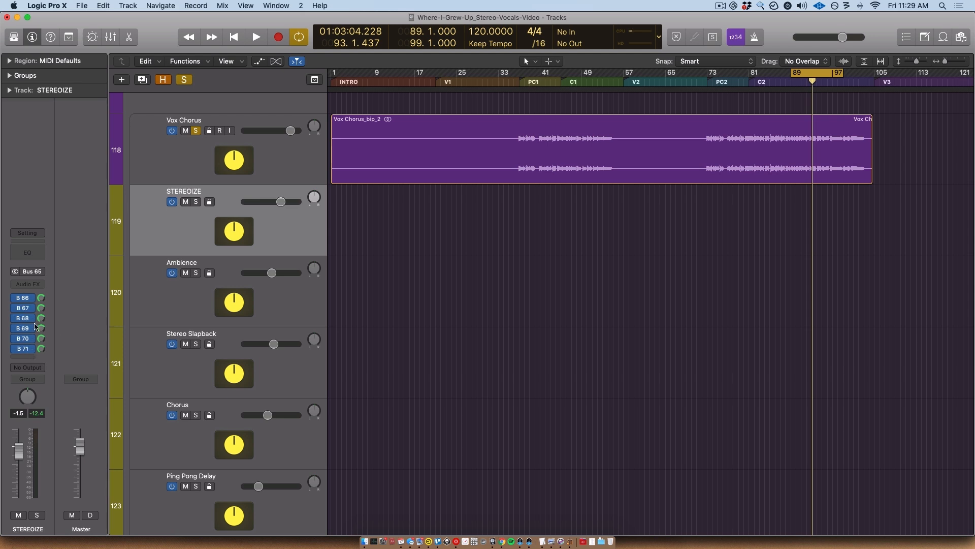
# Bypass the sends to Bus 66 through Bus 71 on the STEREOIZE channel strip and play the soloed track.
pyautogui.click(189, 171)
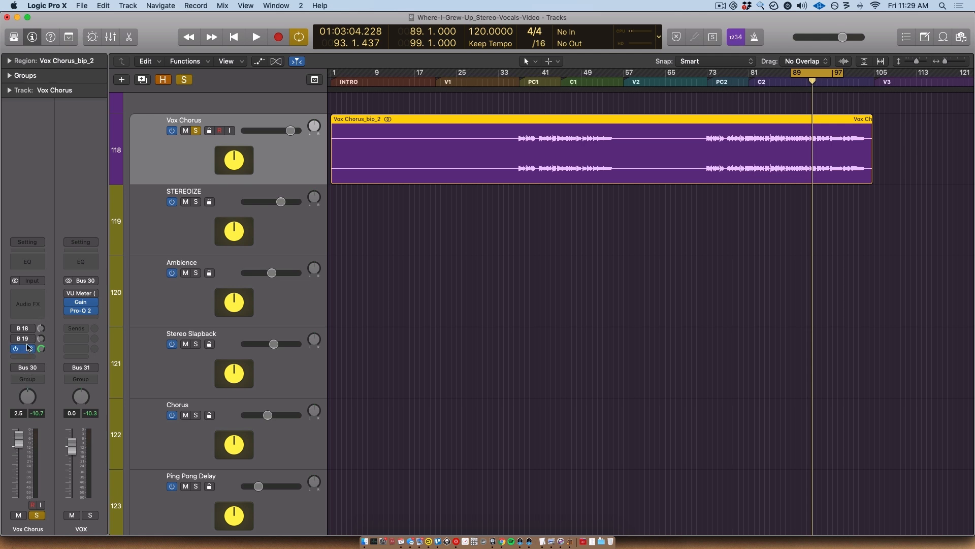
pyautogui.click(173, 236)
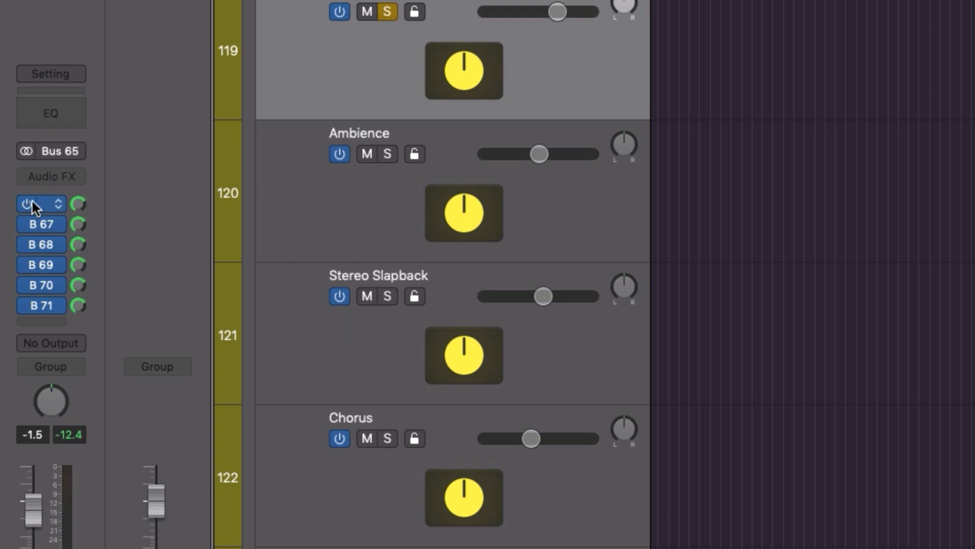
pyautogui.moveTo(29, 198); pyautogui.dragTo(32, 302)
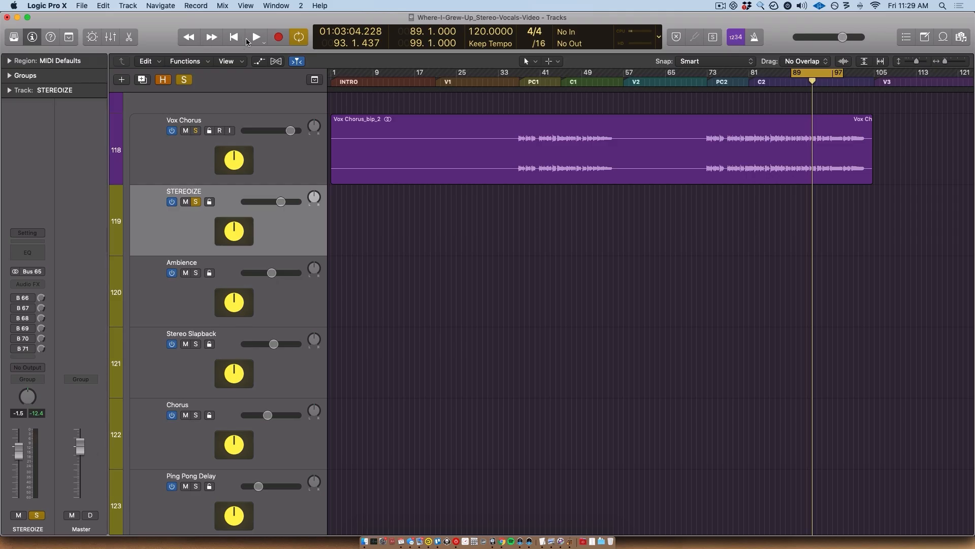
pyautogui.click(254, 37)
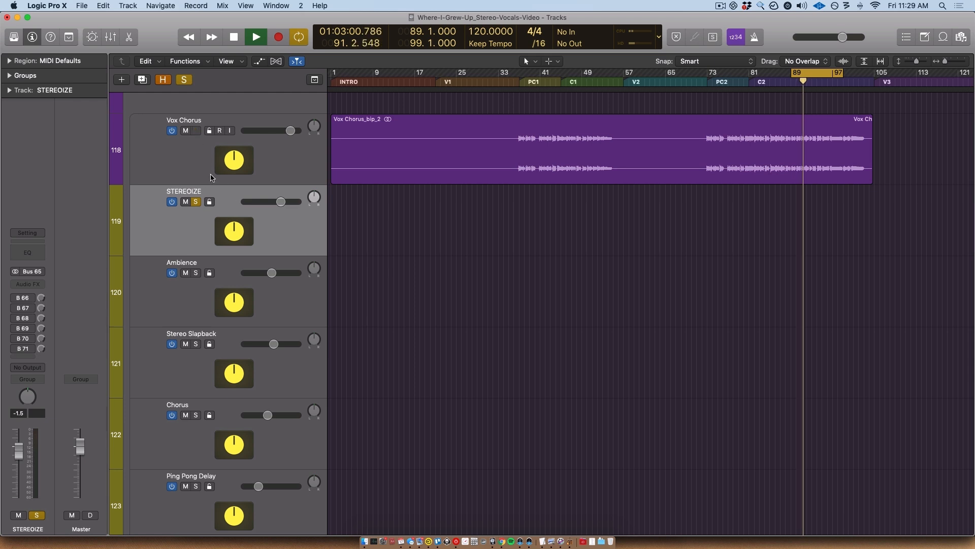
pyautogui.press('space')
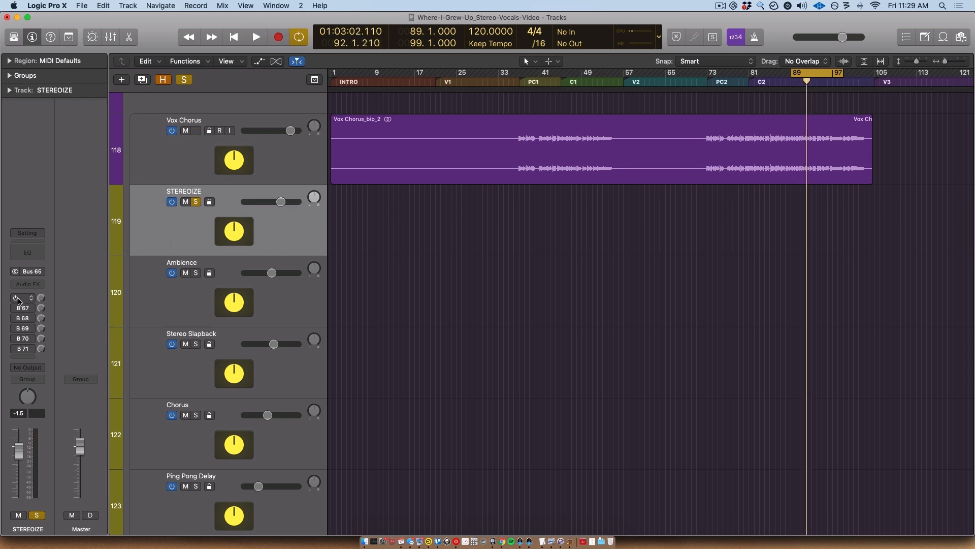
# Re-enable the sends to Bus 66 through Bus 71 on STEREOIZE and play the soloed result.
pyautogui.moveTo(18, 297); pyautogui.dragTo(19, 354)
pyautogui.press('space')
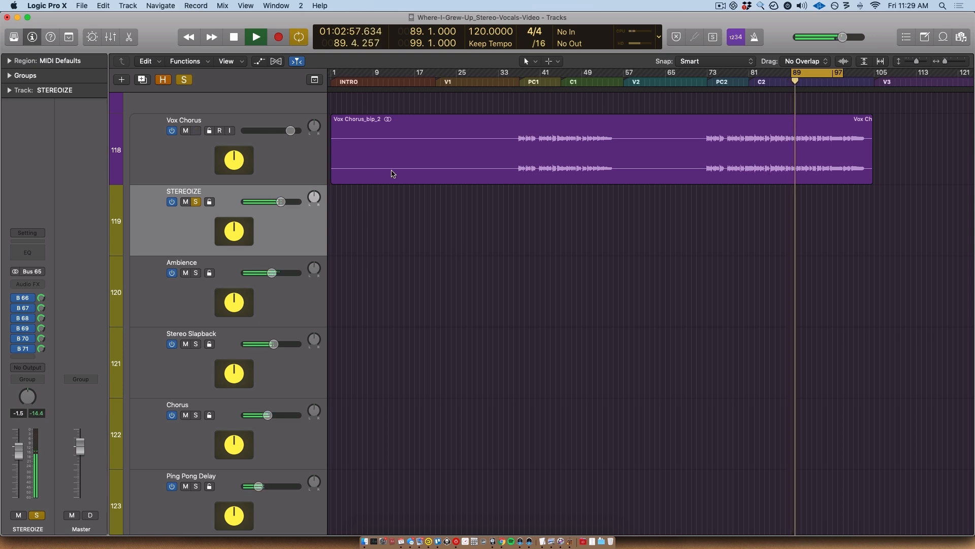
pyautogui.press('space')
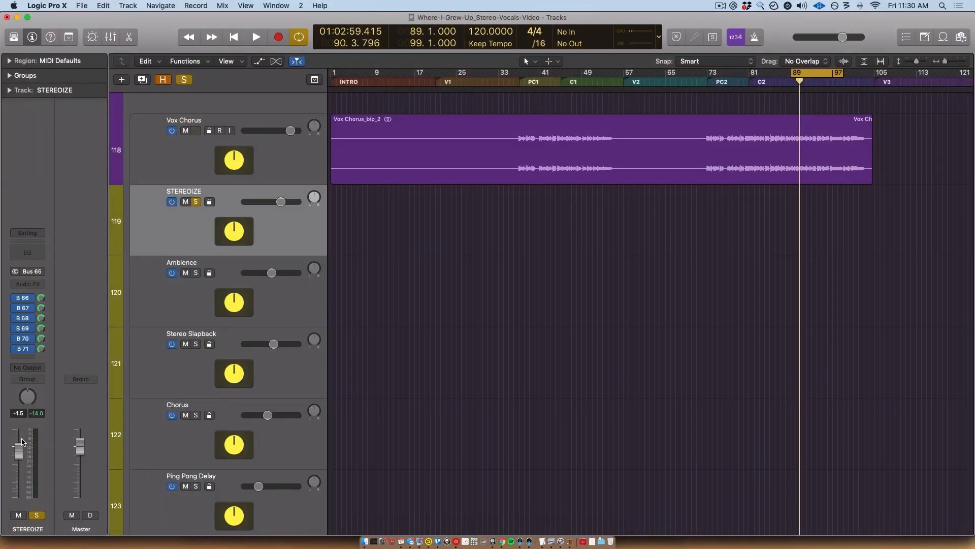
# Compare the Vox Chorus and STEREOIZE channel strips and look through the effect tracks below them.
pyautogui.click(199, 155)
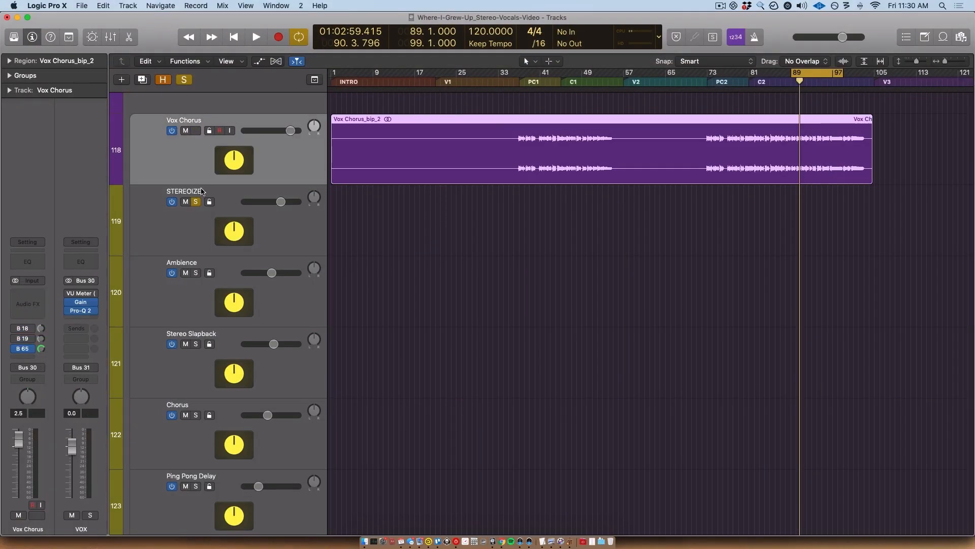
pyautogui.click(206, 222)
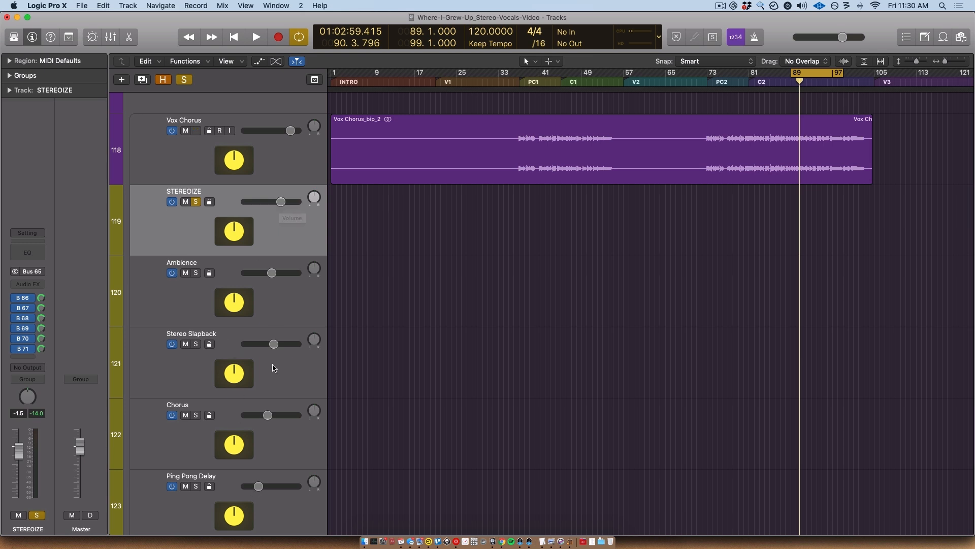
pyautogui.scroll(-3, 234, 257)
pyautogui.press('Down')
pyautogui.press('Down')
pyautogui.press('Down')
pyautogui.click(248, 178)
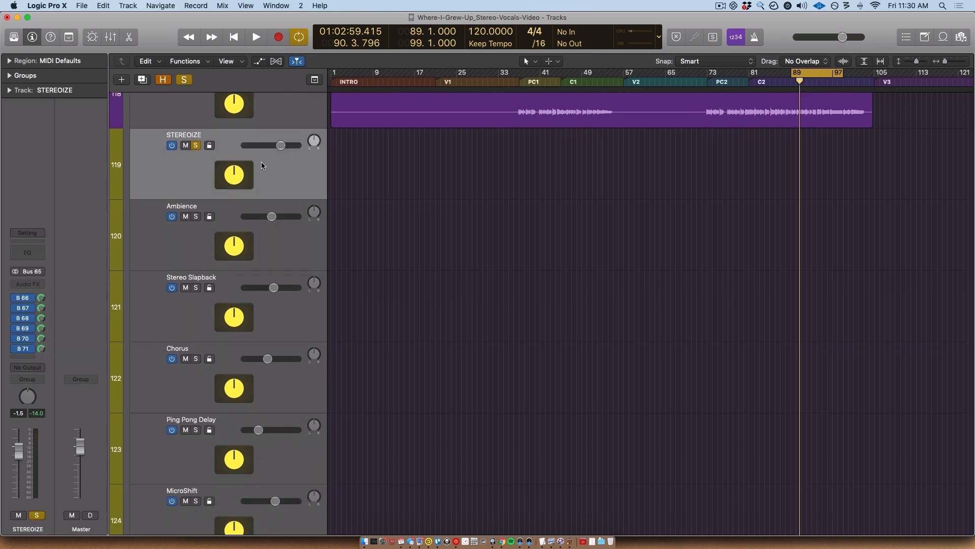
# Play the chorus with the STEREOIZE fader fully down, and raise the unsoloed track's fader to -1.9 dB.
pyautogui.moveTo(285, 149); pyautogui.dragTo(234, 147)
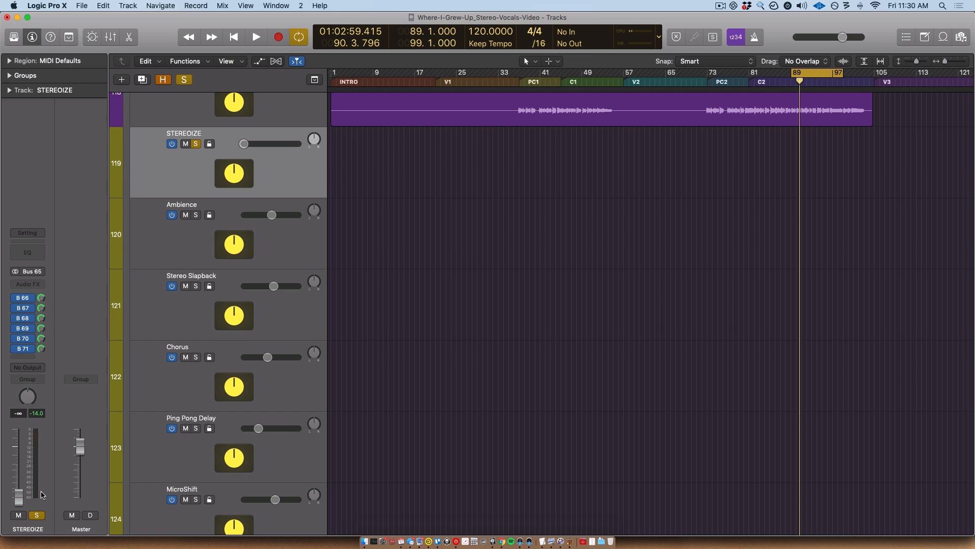
pyautogui.scroll(3, 472, 320)
pyautogui.press('space')
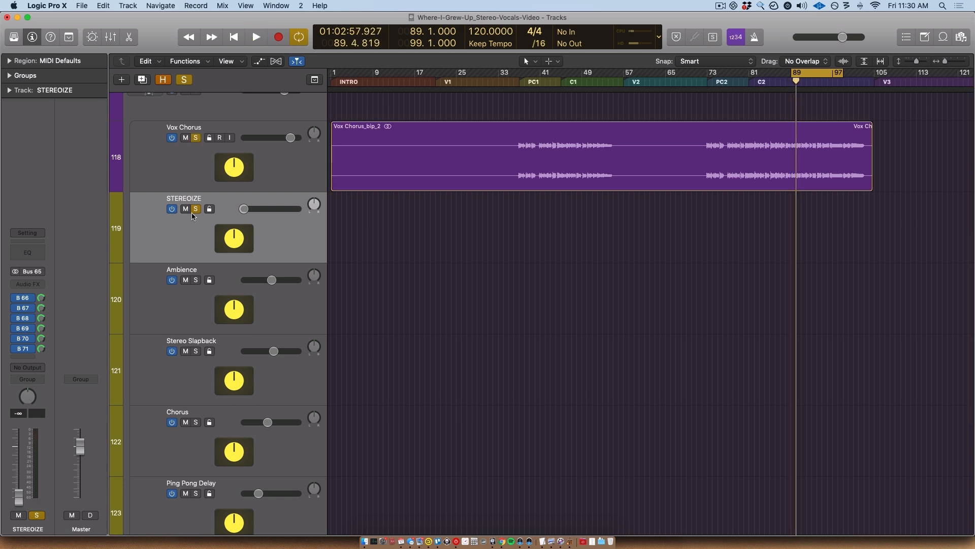
pyautogui.click(196, 209)
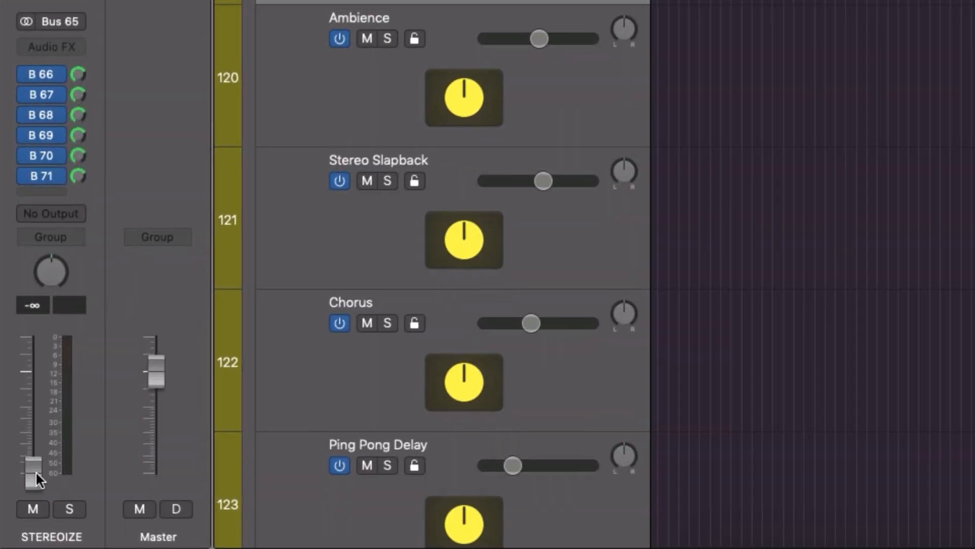
pyautogui.moveTo(36, 471); pyautogui.dragTo(32, 373)
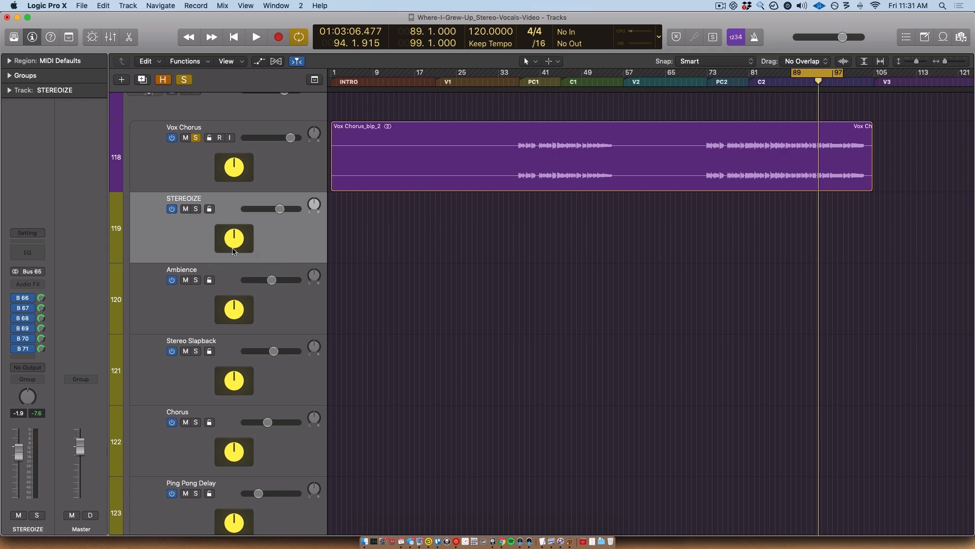
# Open the ChromaVerb plug-in on the Ambience track and show its detail settings.
pyautogui.click(229, 310)
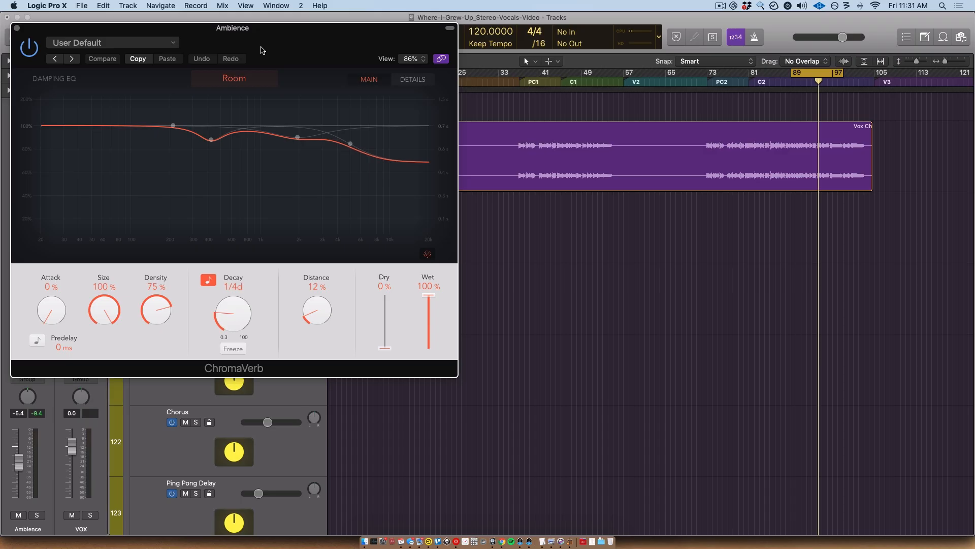
pyautogui.moveTo(269, 35); pyautogui.dragTo(569, 130)
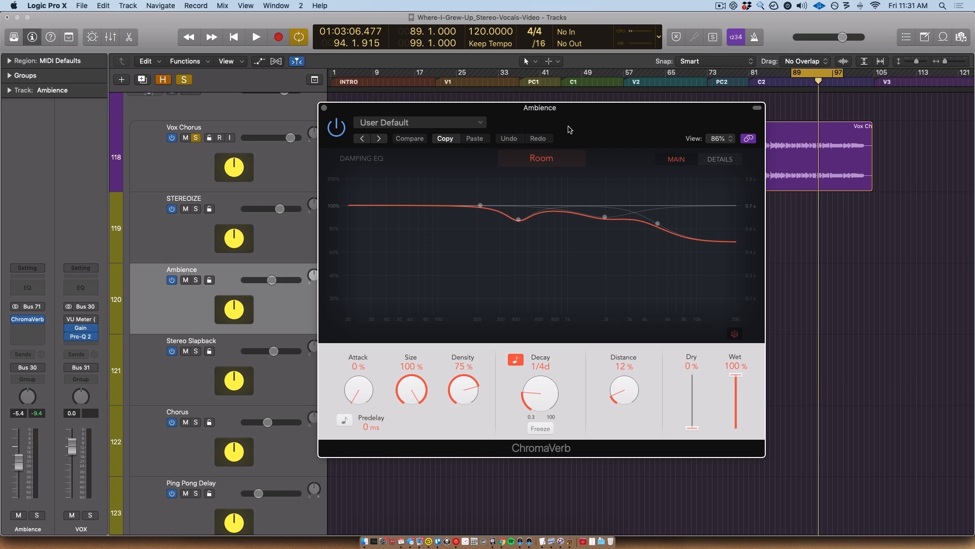
pyautogui.moveTo(652, 127); pyautogui.dragTo(636, 115)
pyautogui.click(697, 151)
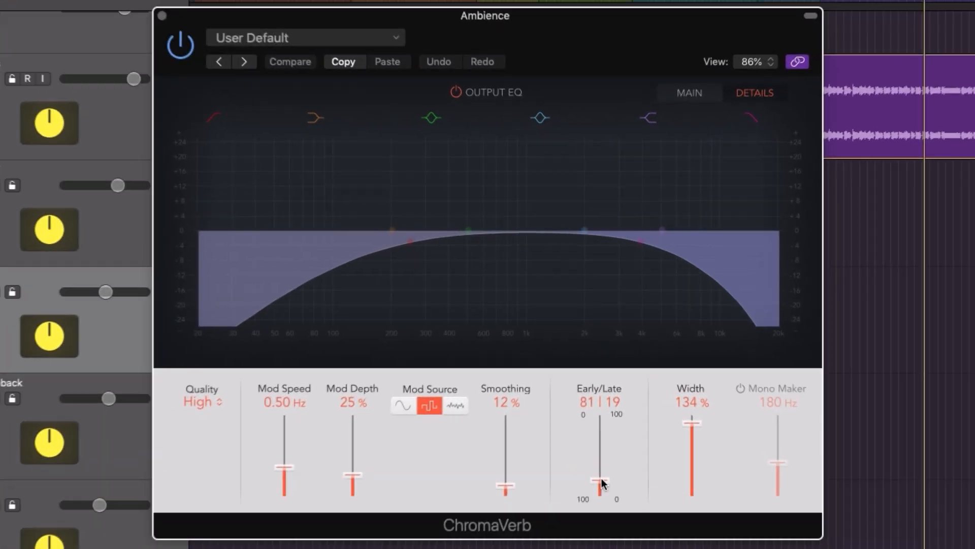
# Set ChromaVerb's Early/Late balance to 86 | 14 and its Width to 142%, and return to the main settings.
pyautogui.moveTo(602, 404); pyautogui.dragTo(602, 385)
pyautogui.moveTo(599, 447); pyautogui.dragTo(599, 483)
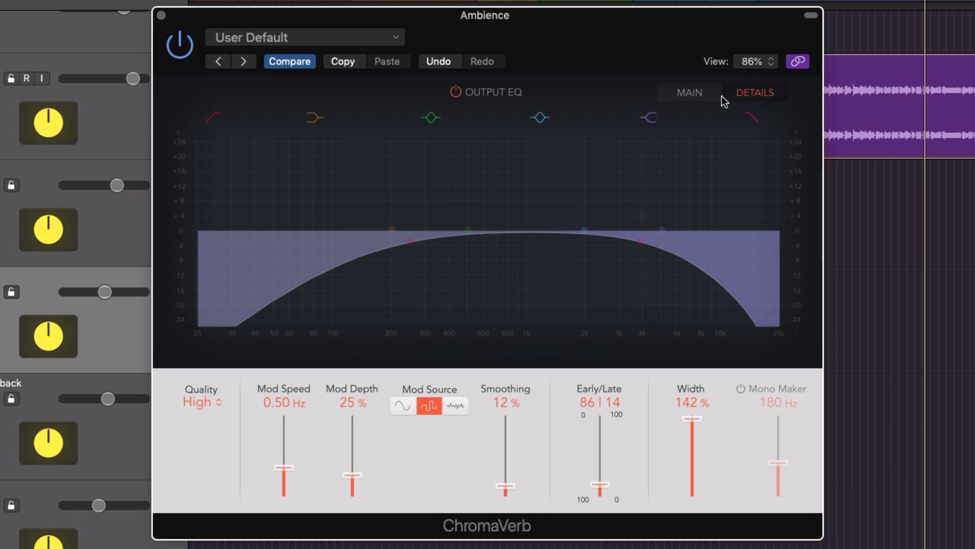
pyautogui.click(698, 93)
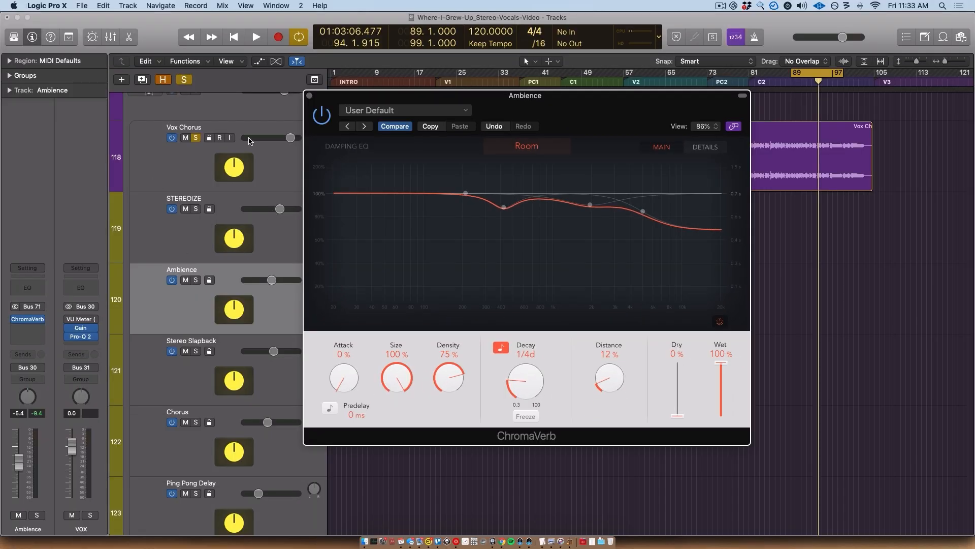
# Mute the Stereo Slapback, Chorus, Ping Pong Delay and MicroShift tracks.
pyautogui.moveTo(184, 354); pyautogui.dragTo(185, 493)
pyautogui.scroll(-3, 185, 422)
pyautogui.scroll(4, 254, 305)
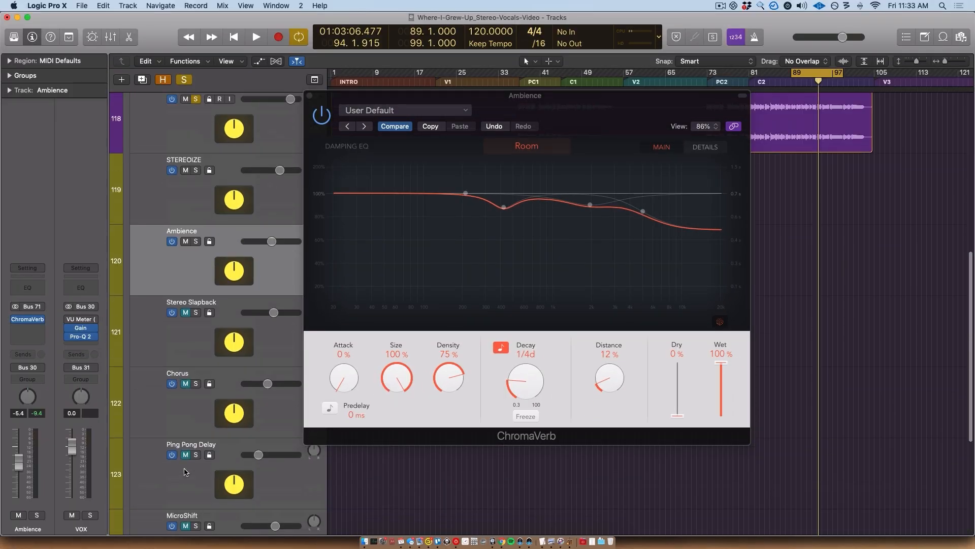
# Solo only the Ambience track with its fader at 0.0 dB and listen to the reverb alone.
pyautogui.press('space')
pyautogui.keyDown('alt'); pyautogui.click(195, 301); pyautogui.keyUp('alt')
pyautogui.moveTo(545, 97); pyautogui.dragTo(598, 141)
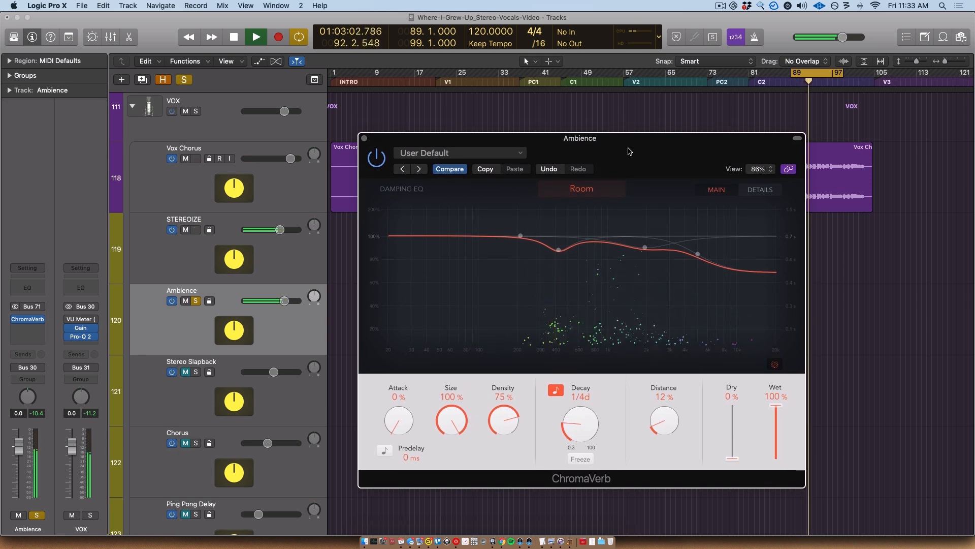
pyautogui.press('space')
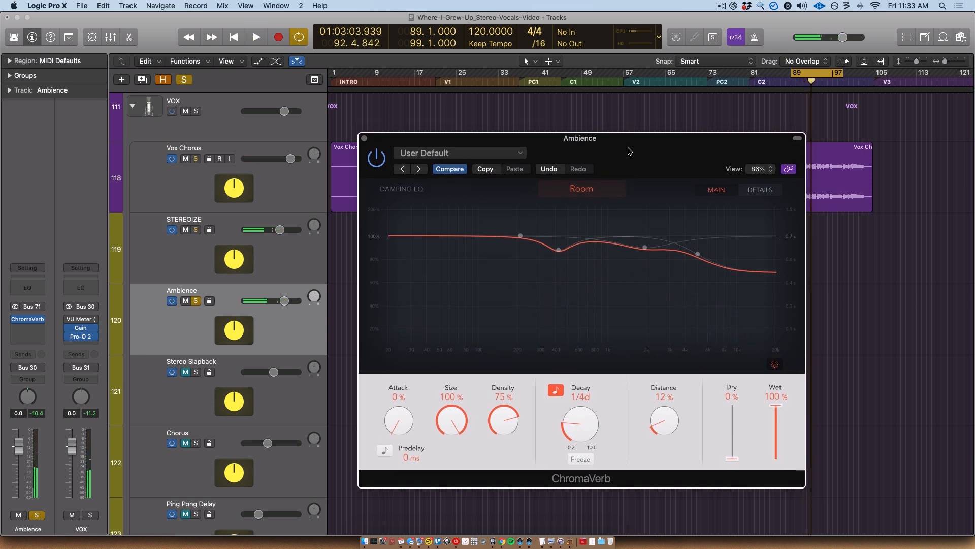
# Solo Vox Chorus alongside Ambience, play them together, and review ChromaVerb's detail settings.
pyautogui.click(196, 158)
pyautogui.moveTo(392, 143); pyautogui.dragTo(370, 129)
pyautogui.press('space')
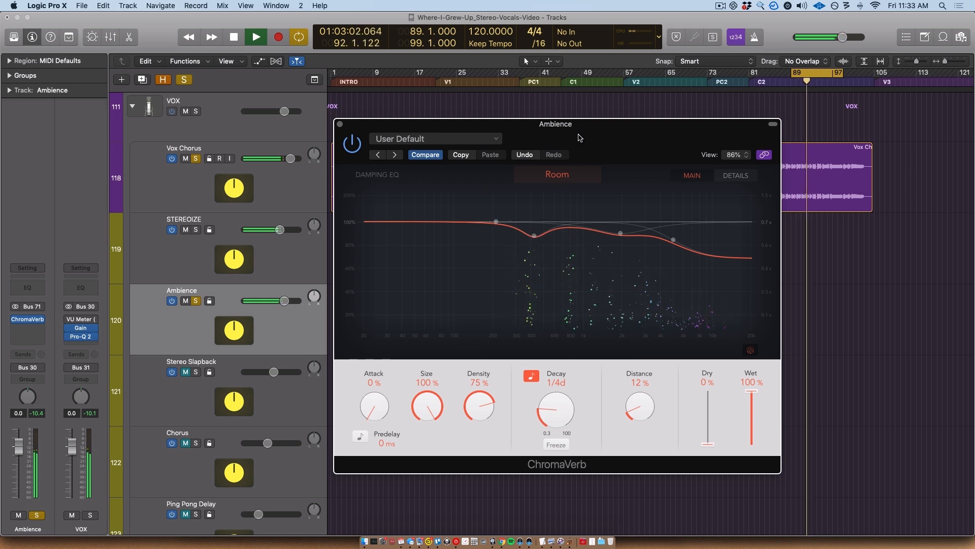
pyautogui.moveTo(579, 138); pyautogui.dragTo(593, 146)
pyautogui.press('space')
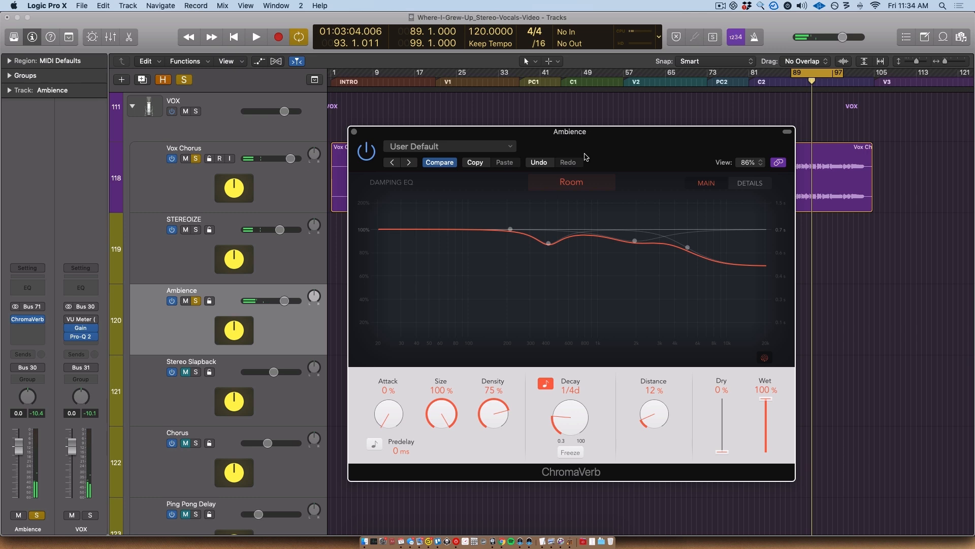
pyautogui.click(748, 184)
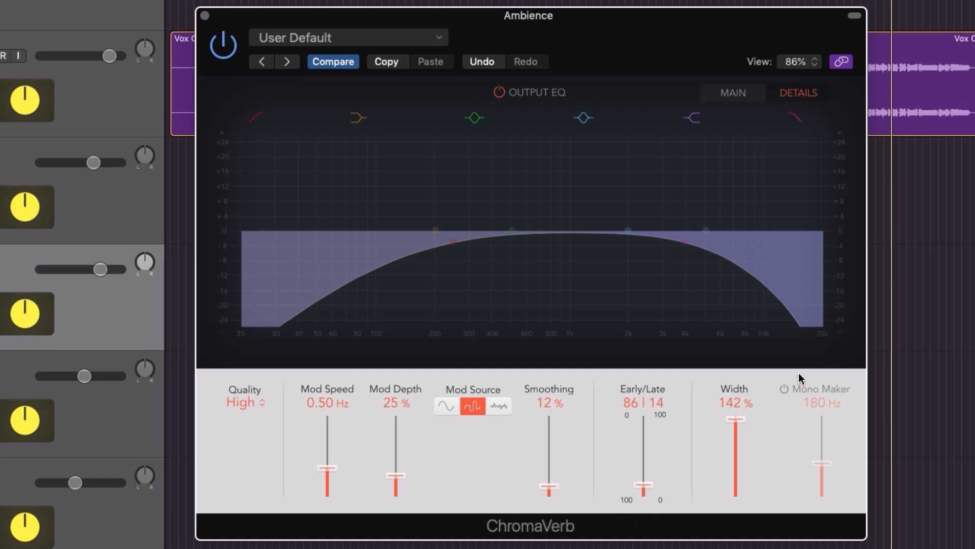
pyautogui.click(726, 96)
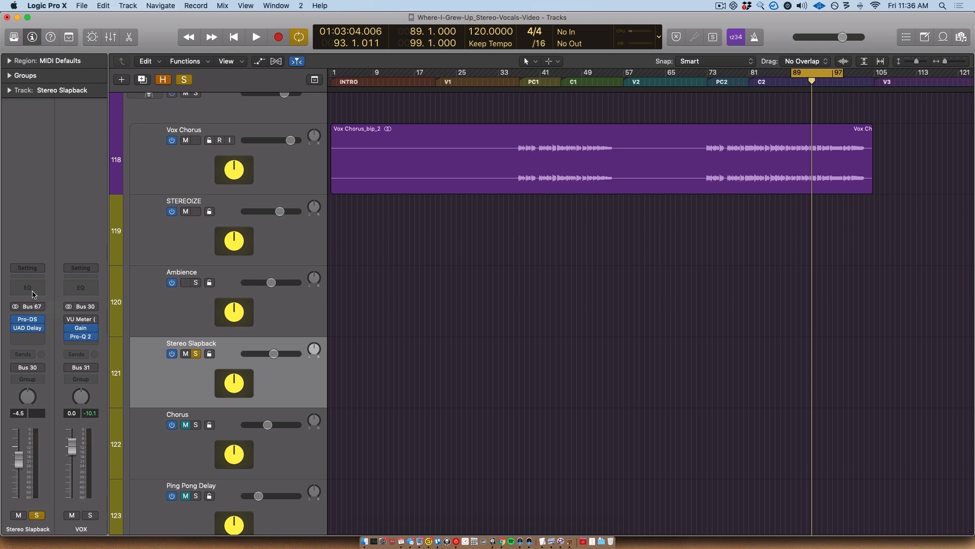
# Unmute the Stereo Slapback track while the chorus vocal plays and lower its fader to -6.6 dB.
pyautogui.scroll(2, 453, 332)
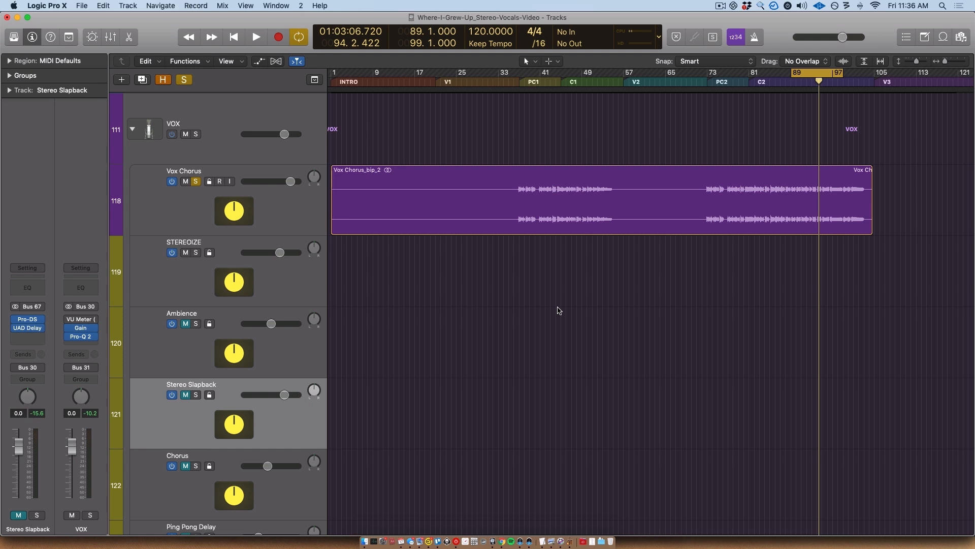
pyautogui.press('space')
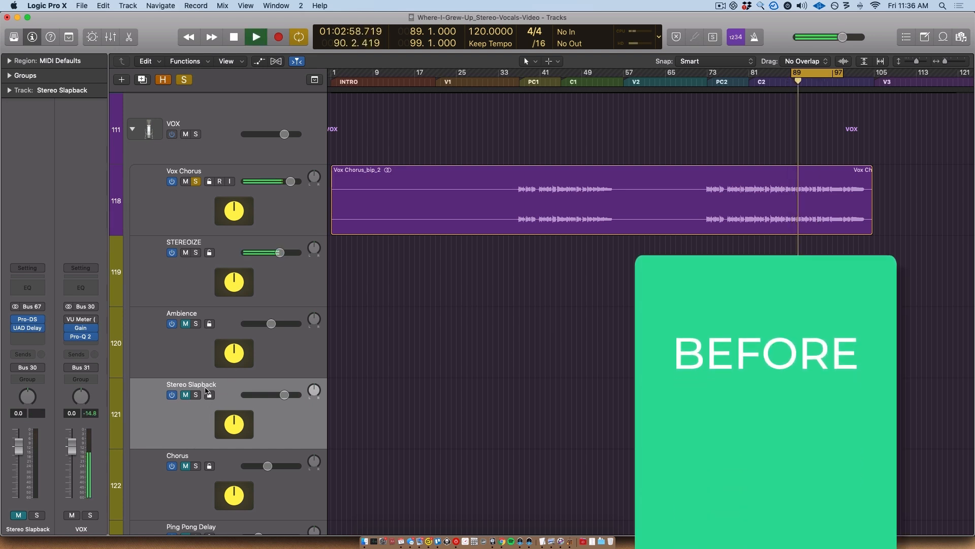
pyautogui.click(185, 394)
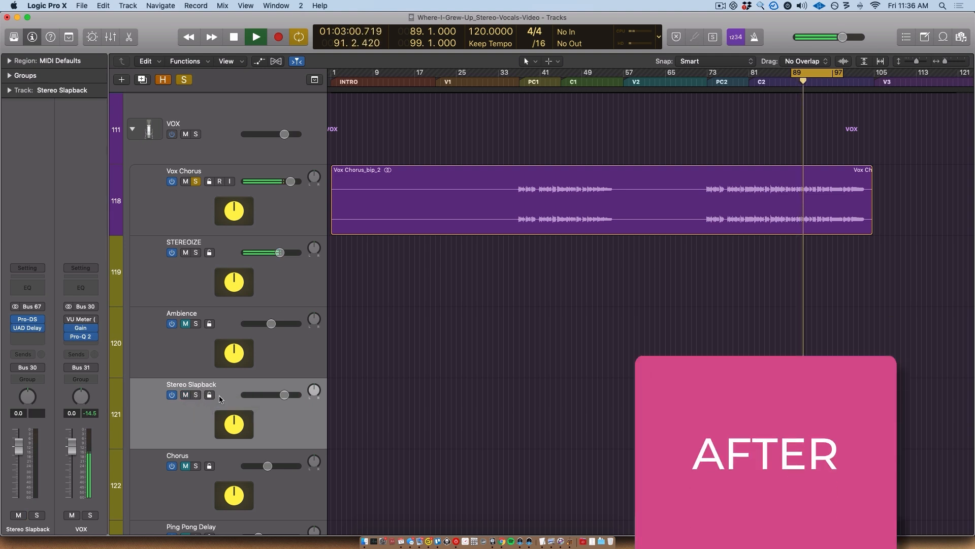
pyautogui.moveTo(292, 399); pyautogui.dragTo(271, 400)
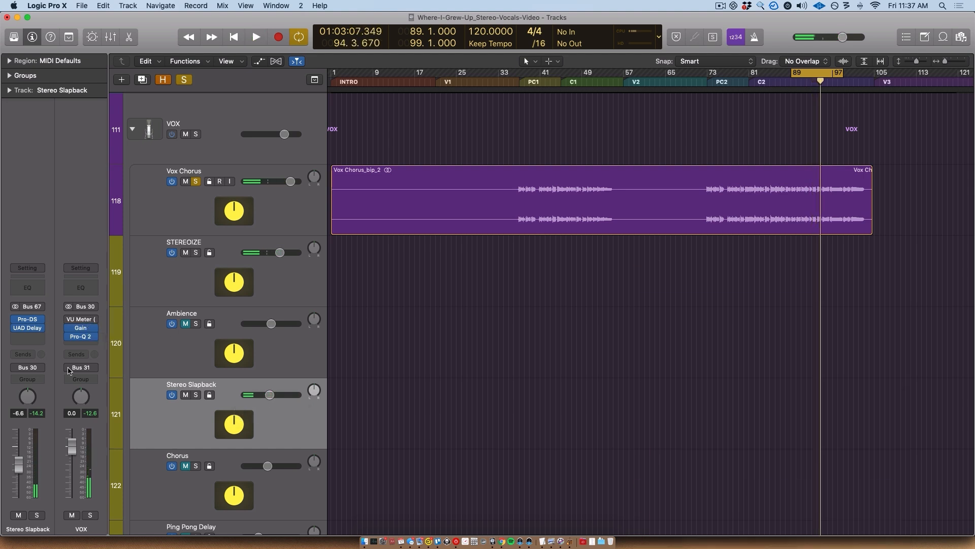
# Turn off tempo sync in the UAD Precision Delay Mod plug-in on the Stereo Slapback track.
pyautogui.click(42, 330)
pyautogui.moveTo(256, 43); pyautogui.dragTo(578, 264)
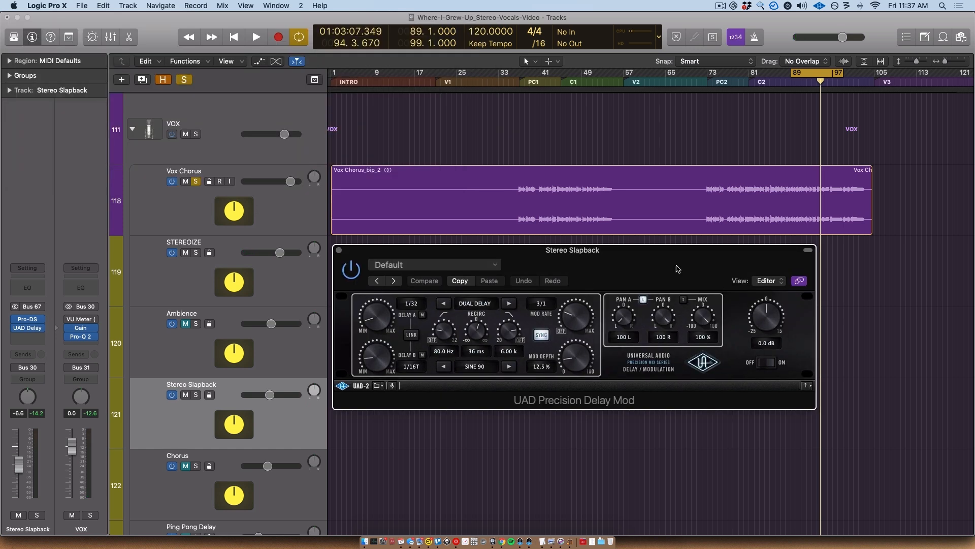
pyautogui.moveTo(514, 261); pyautogui.dragTo(495, 246)
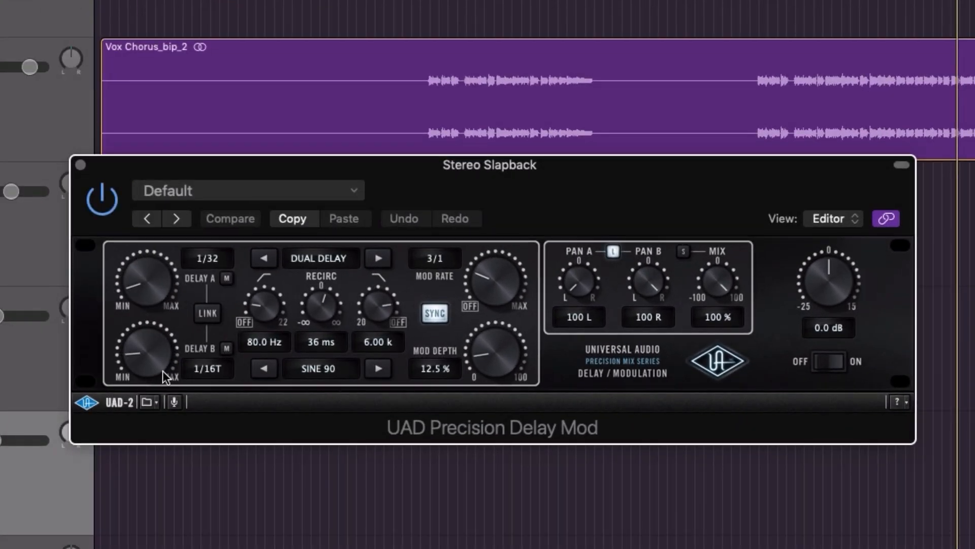
pyautogui.click(433, 313)
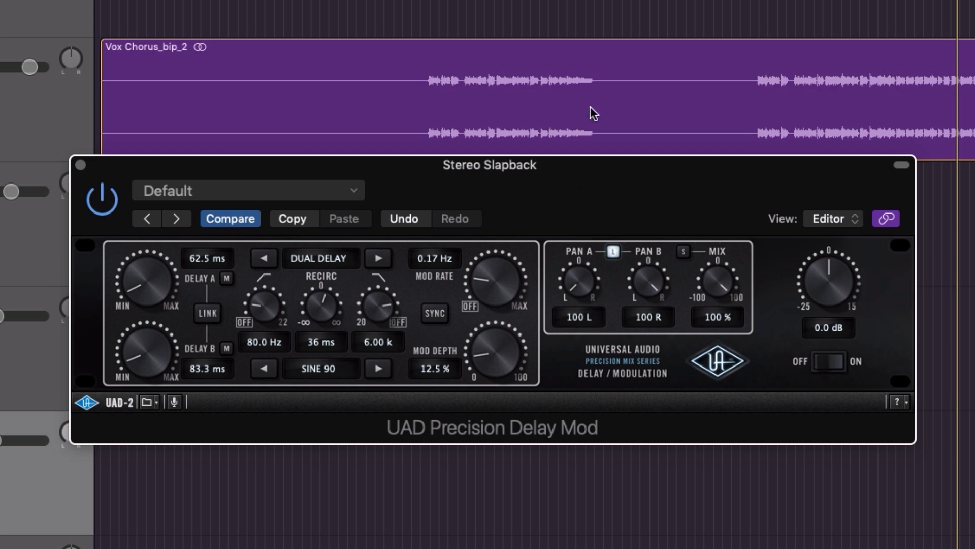
pyautogui.moveTo(585, 174); pyautogui.dragTo(633, 201)
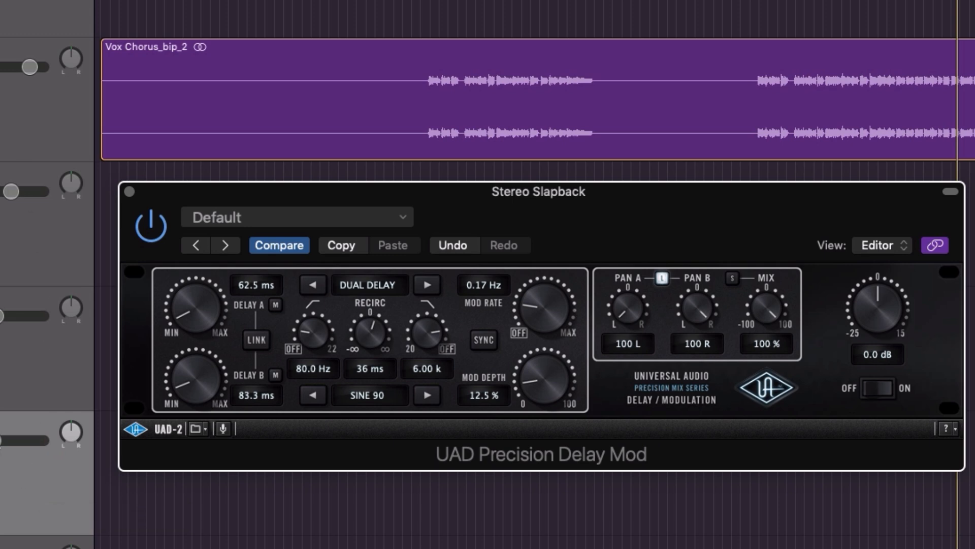
# Reset the Stereo Slapback track's fader to 0.0 dB.
pyautogui.keyDown('alt'); pyautogui.click(0, 441); pyautogui.keyUp('alt')
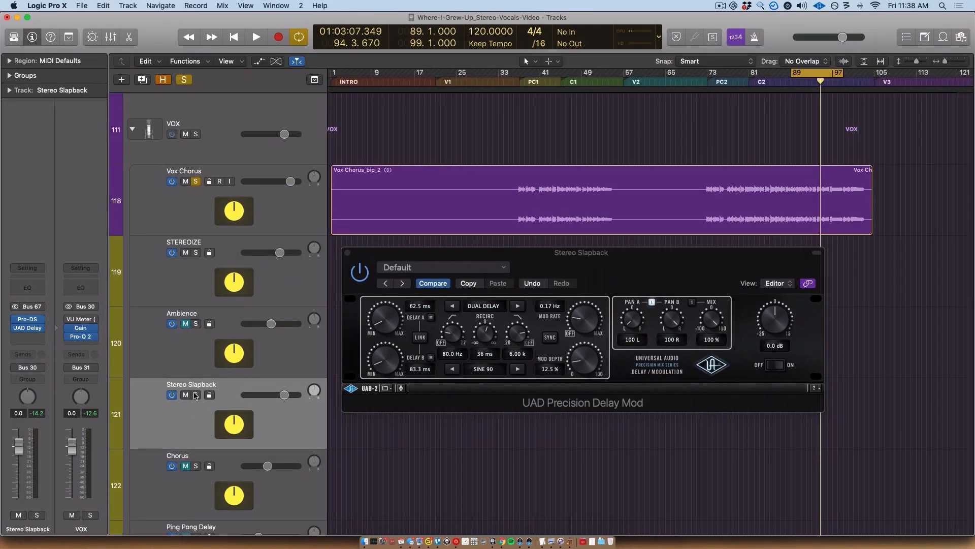
# Solo the Stereo Slapback track and audition it under the chorus vocal with its fader lowered to -15.6 dB.
pyautogui.click(196, 395)
pyautogui.moveTo(284, 395); pyautogui.dragTo(236, 396)
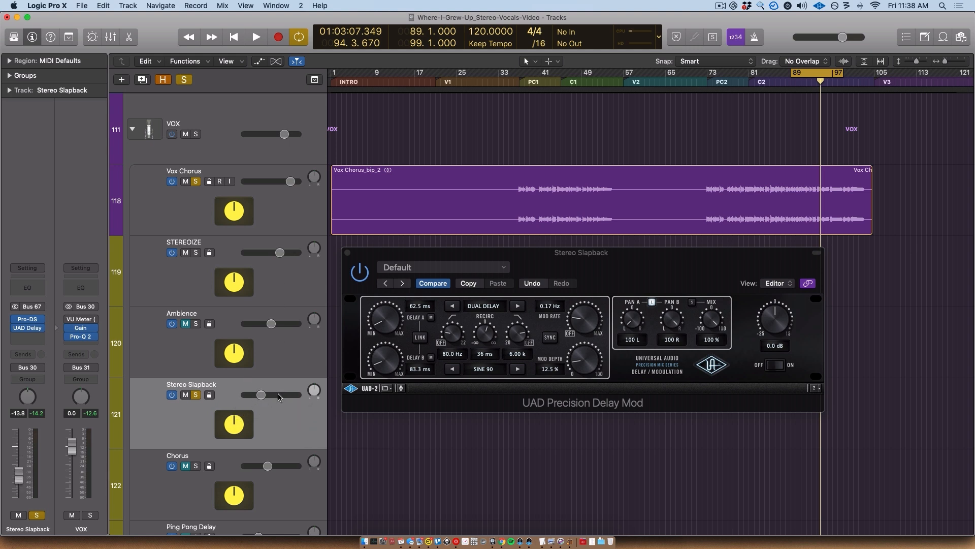
pyautogui.press('space')
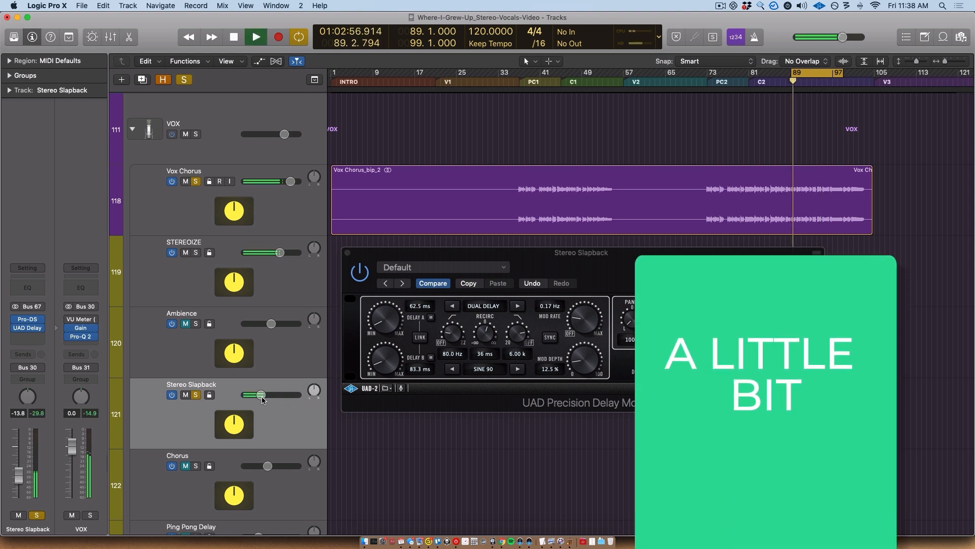
pyautogui.moveTo(262, 398); pyautogui.dragTo(258, 400)
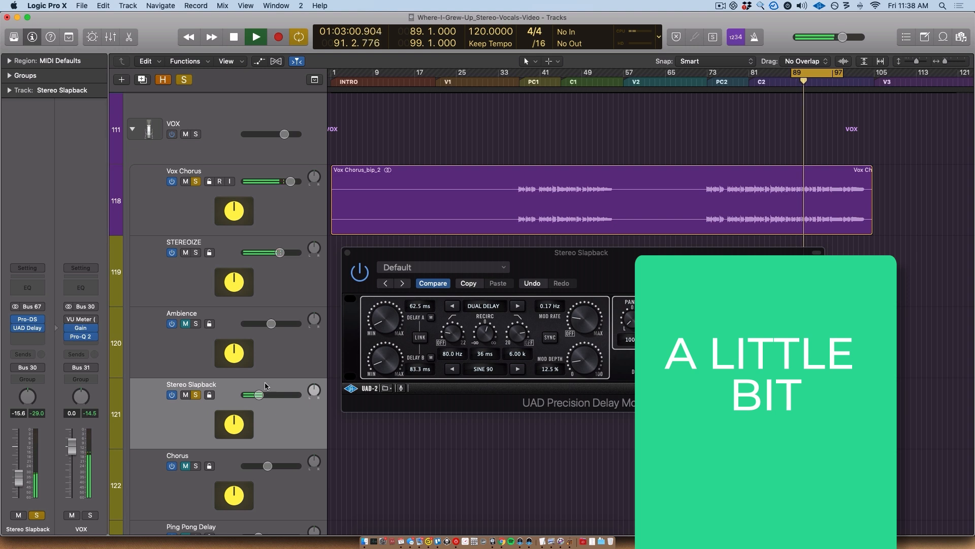
pyautogui.press('space')
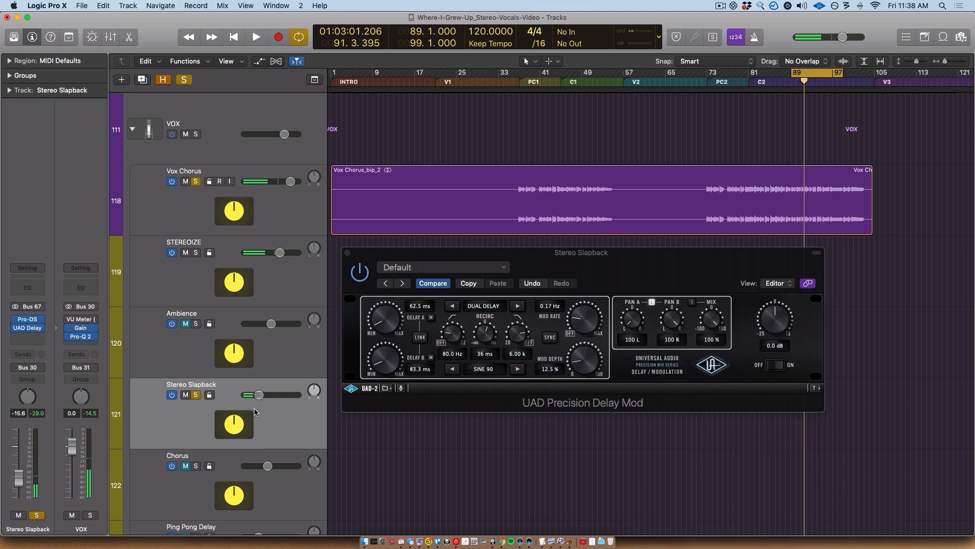
# Audition the Stereo Slapback with its fader at 0.0 dB, and finish by lowering the fader to -13.0 dB.
pyautogui.moveTo(259, 394); pyautogui.dragTo(284, 394)
pyautogui.press('space')
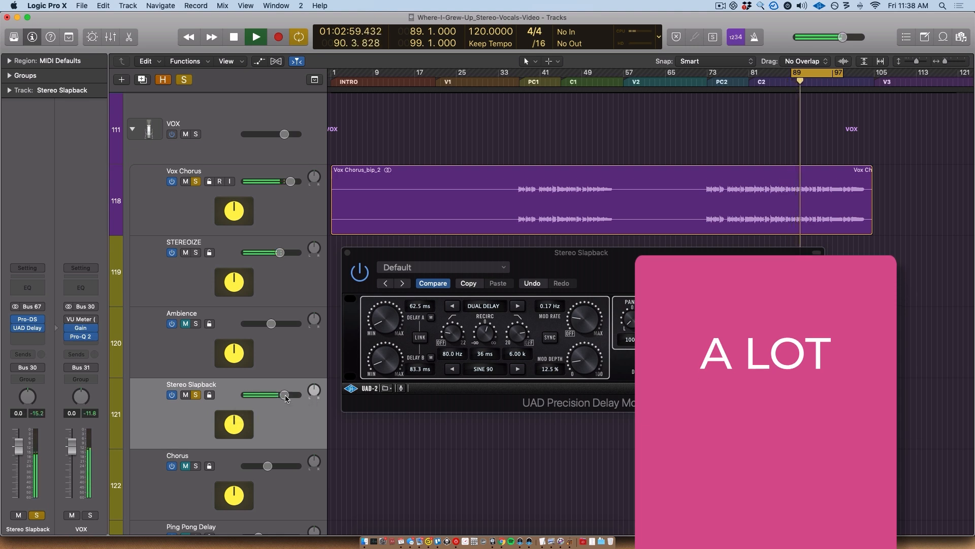
pyautogui.press('space')
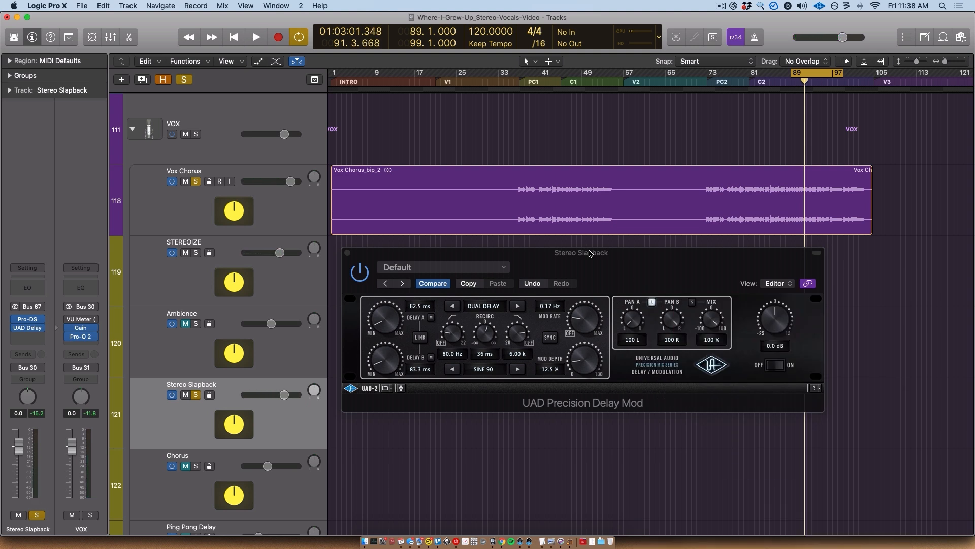
pyautogui.moveTo(285, 395); pyautogui.dragTo(262, 394)
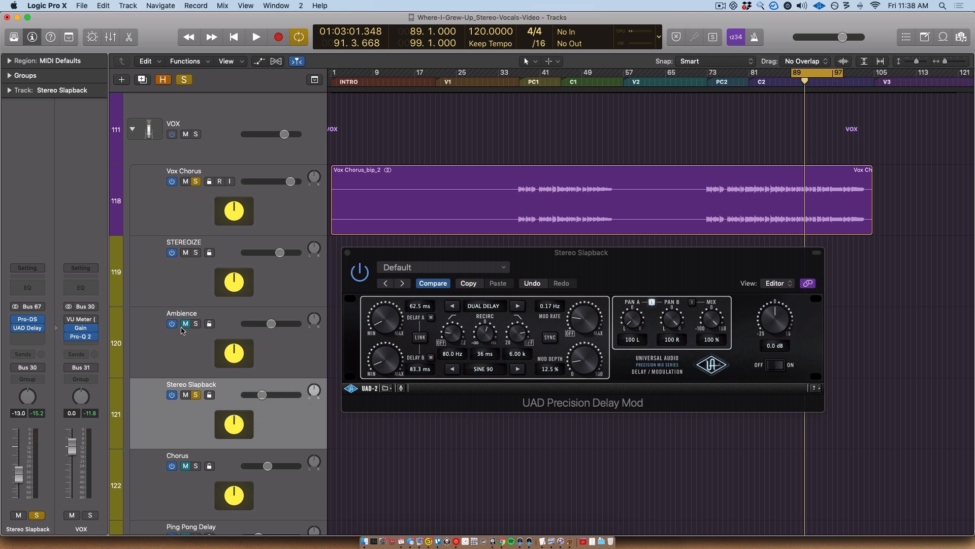
# Open the Pro-DS de-esser on the Stereo Slapback track and review its Female Wide Band settings.
pyautogui.click(28, 319)
pyautogui.moveTo(440, 256); pyautogui.dragTo(409, 250)
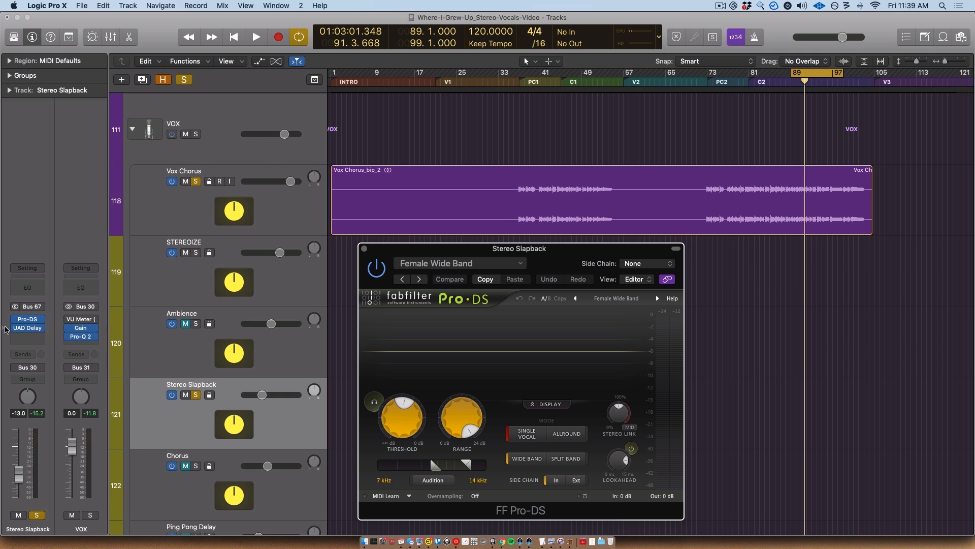
pyautogui.click(24, 320)
pyautogui.click(24, 319)
pyautogui.click(24, 319)
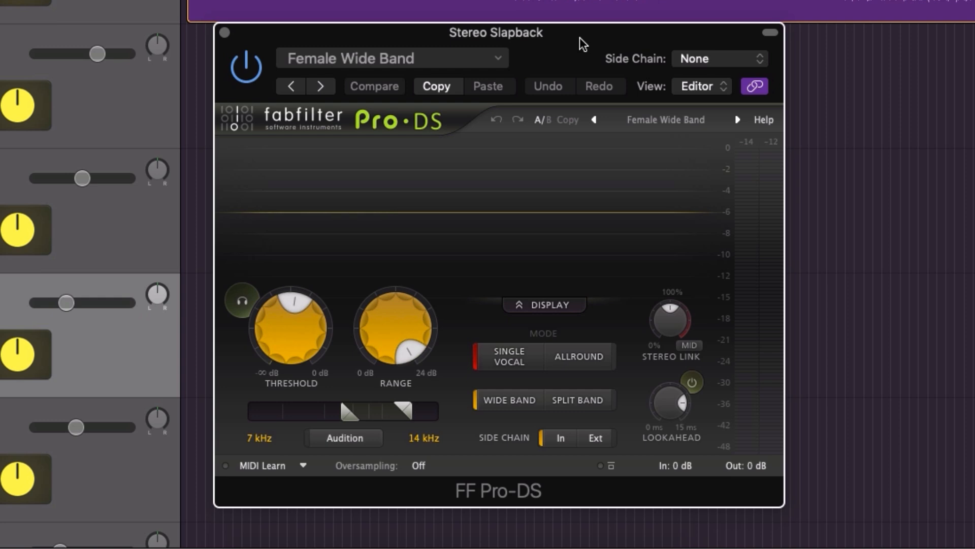
pyautogui.moveTo(562, 41); pyautogui.dragTo(569, 6)
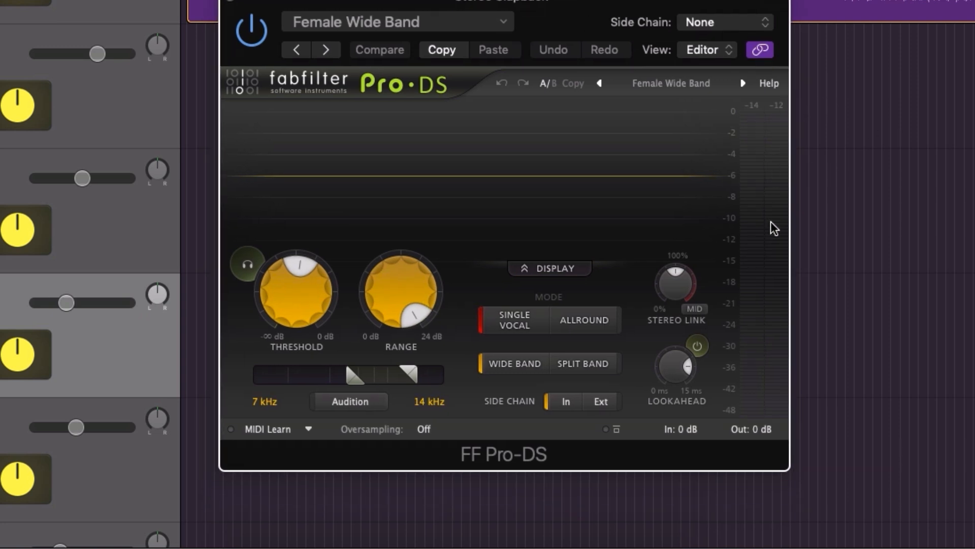
pyautogui.moveTo(585, 8); pyautogui.dragTo(618, 53)
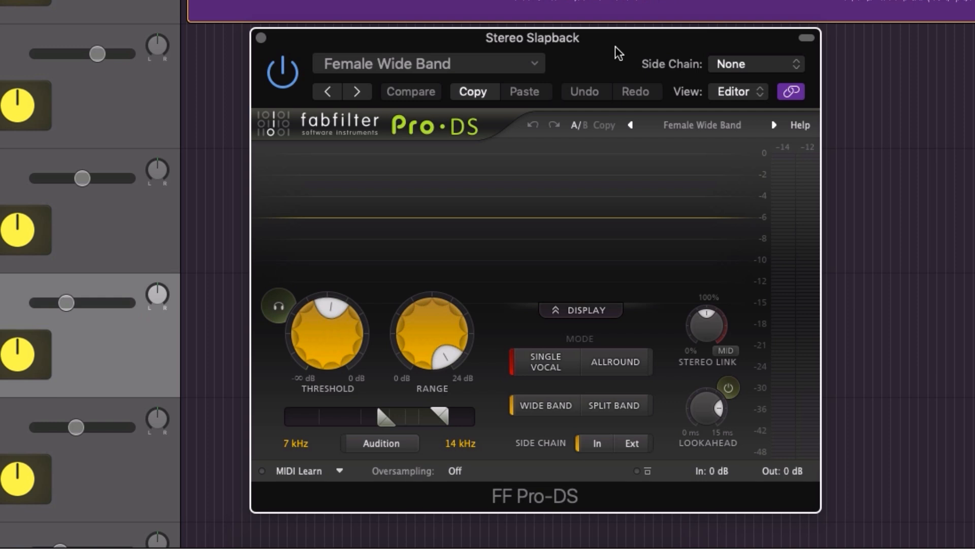
# Play the chorus vocal to watch Pro-DS act on the slapback's sibilance, and close the plug-in window.
pyautogui.press('space')
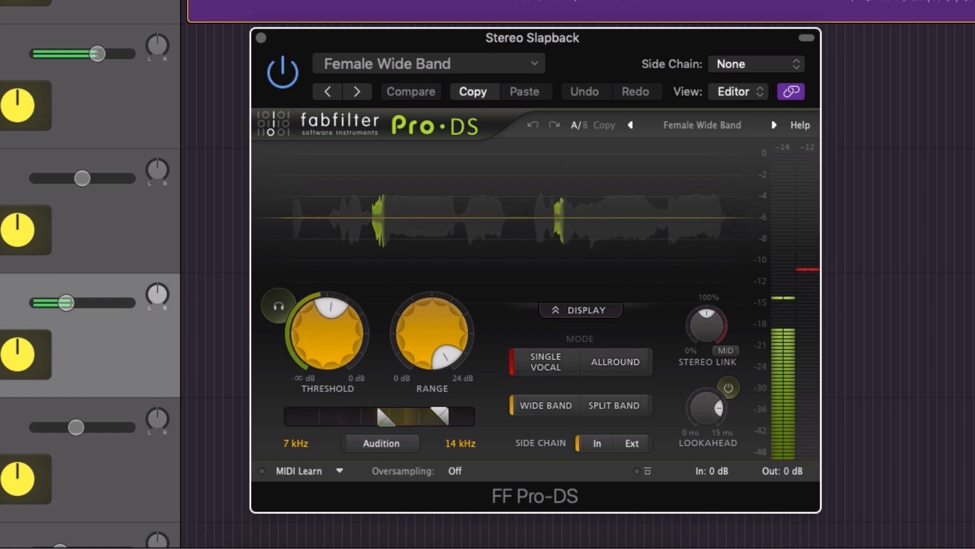
pyautogui.click(53, 11)
pyautogui.moveTo(607, 78); pyautogui.dragTo(605, 0)
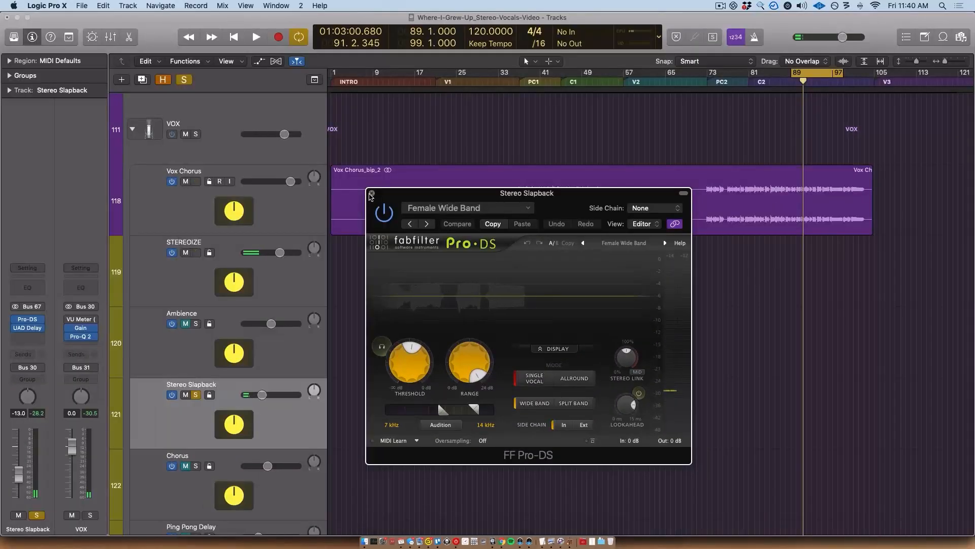
pyautogui.click(369, 193)
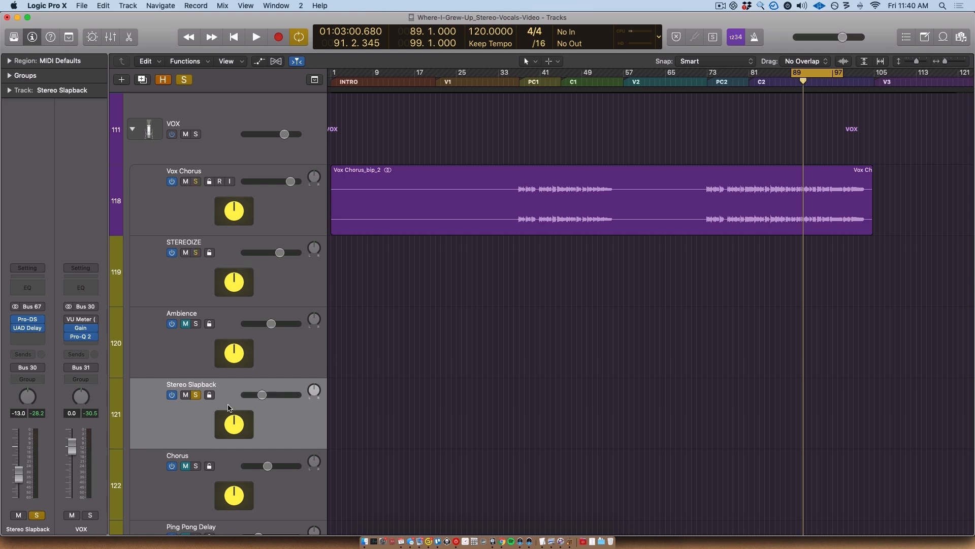
# Review the Ensemble plug-in on the Chorus track and set its Stereo Spread to 110 %.
pyautogui.scroll(-2, 227, 417)
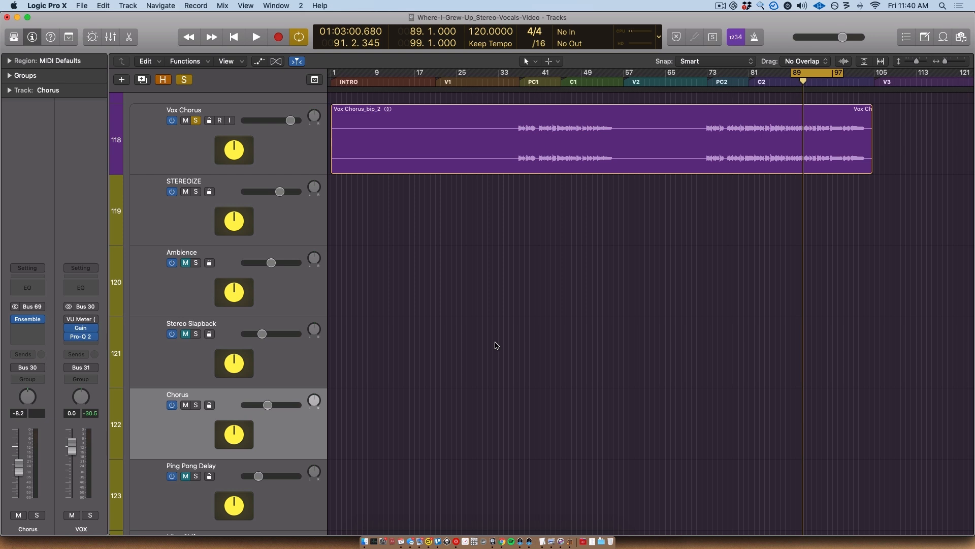
pyautogui.click(27, 319)
pyautogui.moveTo(231, 32); pyautogui.dragTo(564, 133)
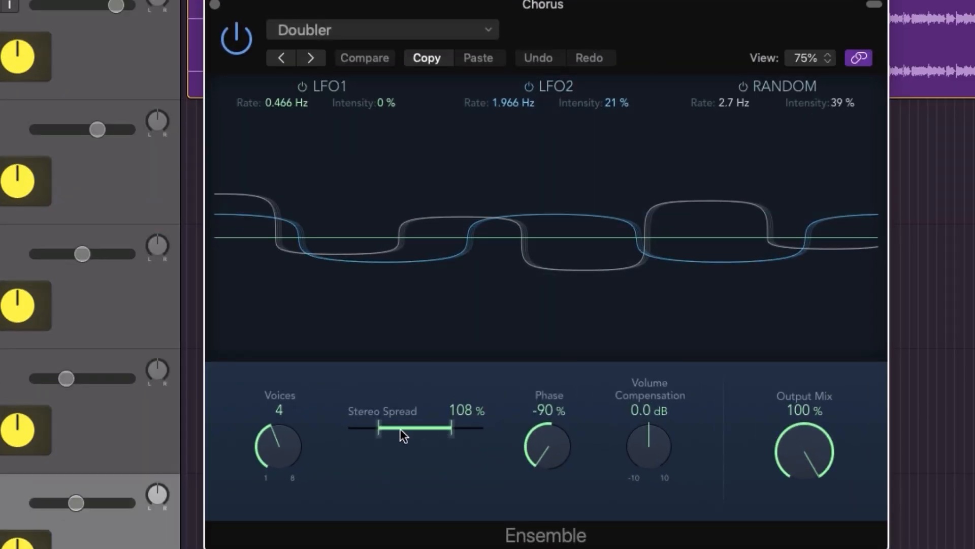
pyautogui.moveTo(379, 427)
pyautogui.mouseDown()
pyautogui.moveTo(391, 424)
pyautogui.moveTo(364, 434)
pyautogui.moveTo(381, 436)
pyautogui.moveTo(388, 424)
pyautogui.mouseUp()
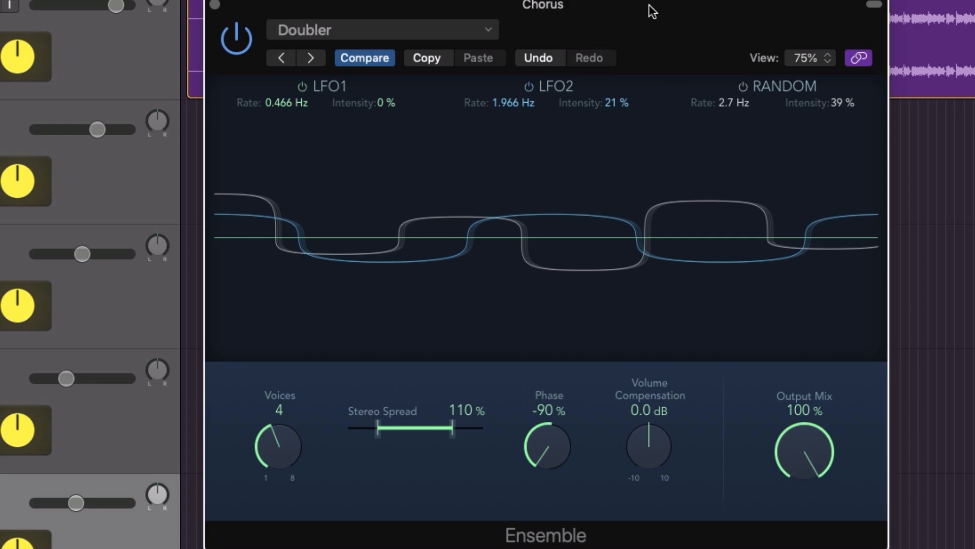
pyautogui.press('super+w')
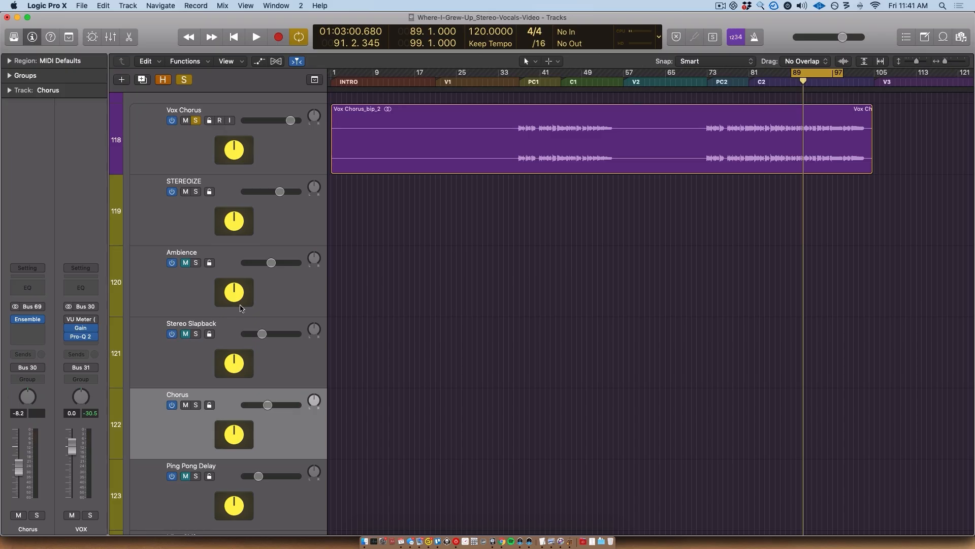
# Compare the vocal with the Chorus track muted and unmuted during playback, raising its fader to -0.9 dB.
pyautogui.click(185, 405)
pyautogui.press('space')
pyautogui.moveTo(268, 405); pyautogui.dragTo(277, 405)
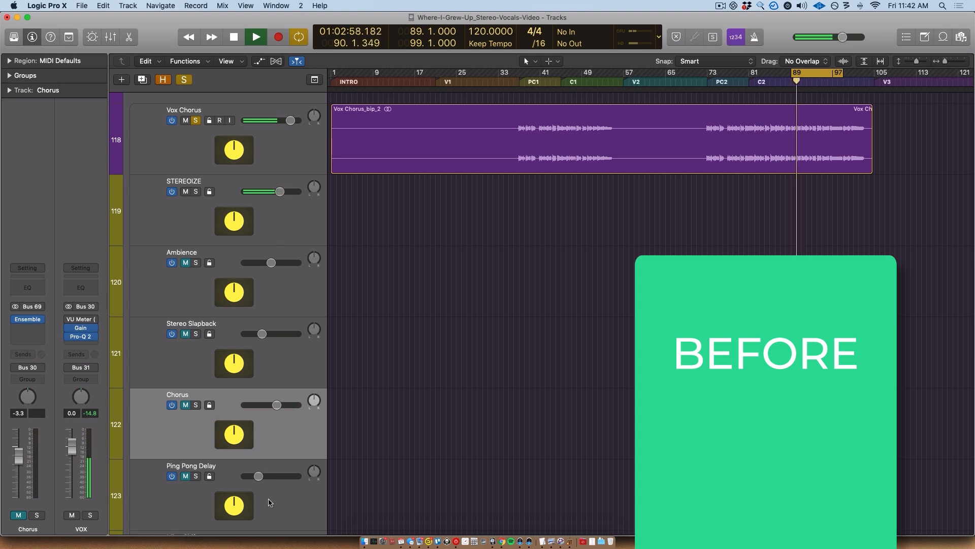
pyautogui.click(185, 405)
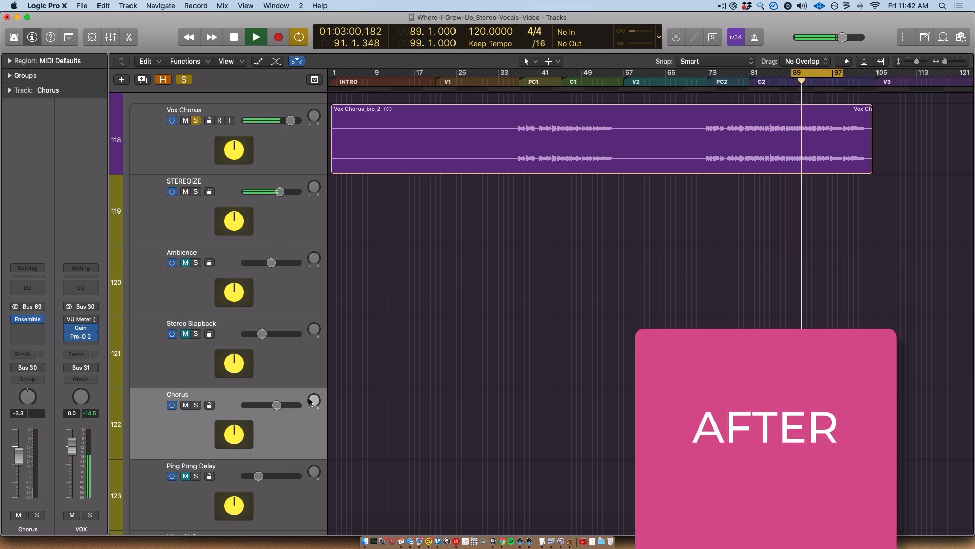
pyautogui.moveTo(279, 409); pyautogui.dragTo(284, 409)
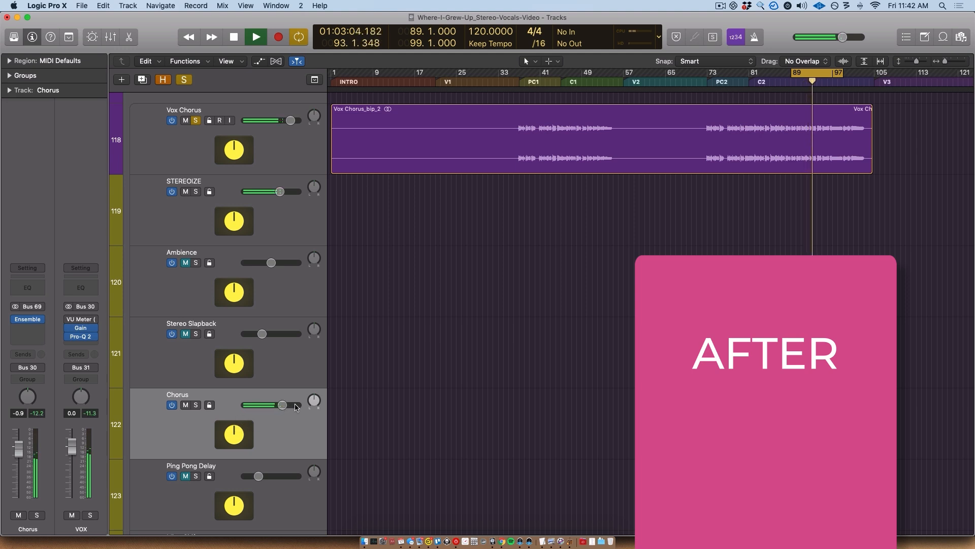
pyautogui.press('space')
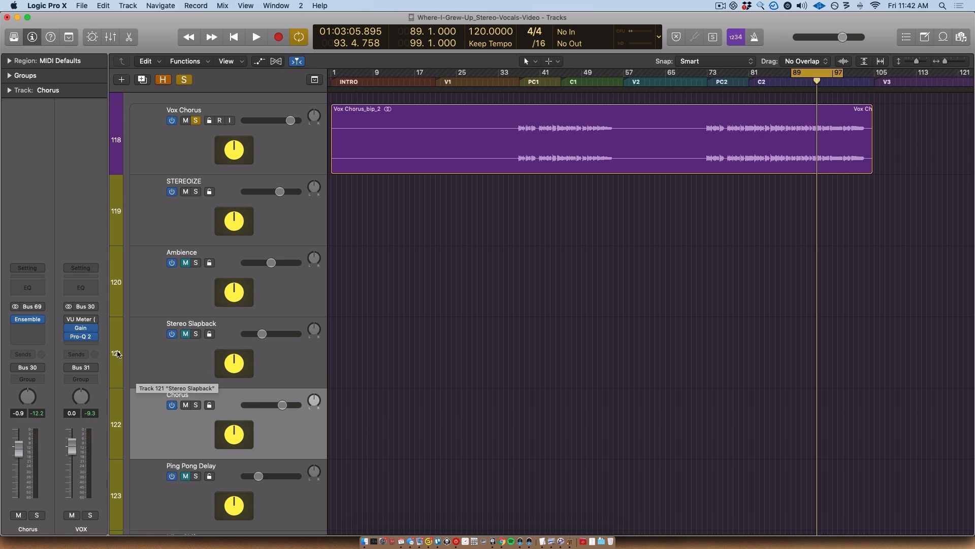
# Exaggerate Ensemble's modulation on the Chorus track: LFO2 intensity 81 %, Random rate 7.7 Hz and Random intensity 58 %.
pyautogui.click(28, 319)
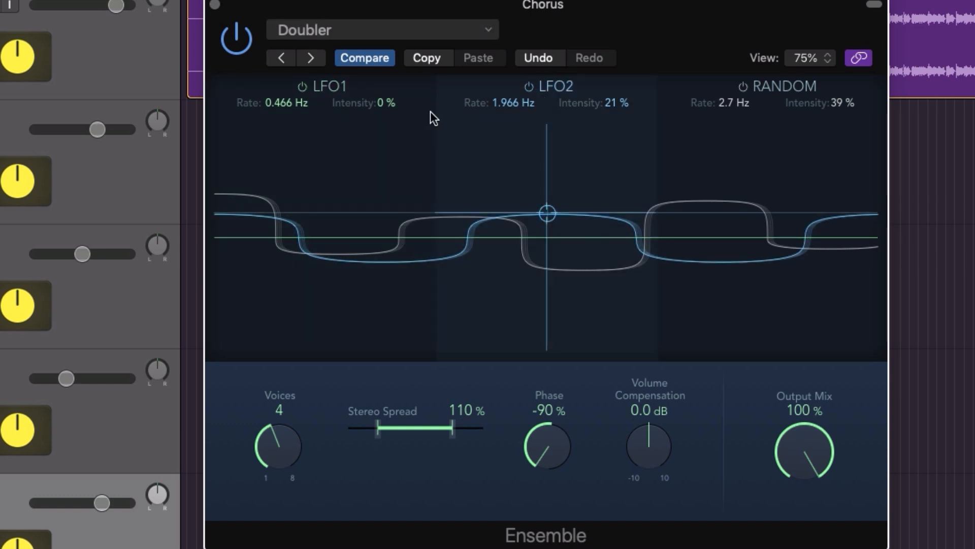
pyautogui.moveTo(640, 150); pyautogui.dragTo(643, 122)
pyautogui.moveTo(837, 109); pyautogui.dragTo(837, 26)
pyautogui.moveTo(724, 109); pyautogui.dragTo(724, 65)
# Audition the exaggerated chorus modulation with the vocal, bringing the Chorus fader to 0.0 dB.
pyautogui.press('space')
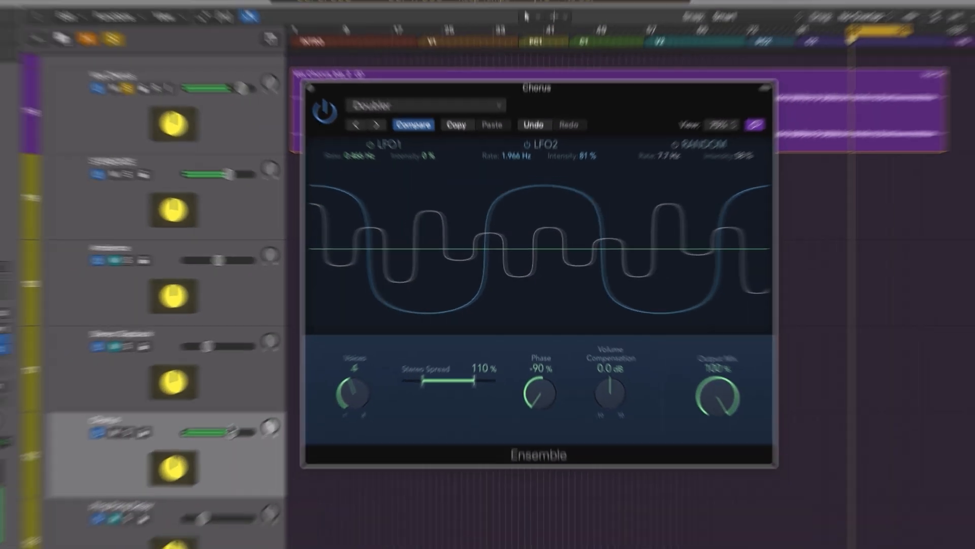
pyautogui.moveTo(101, 502); pyautogui.dragTo(122, 502)
pyautogui.moveTo(294, 404); pyautogui.dragTo(284, 405)
pyautogui.press('space')
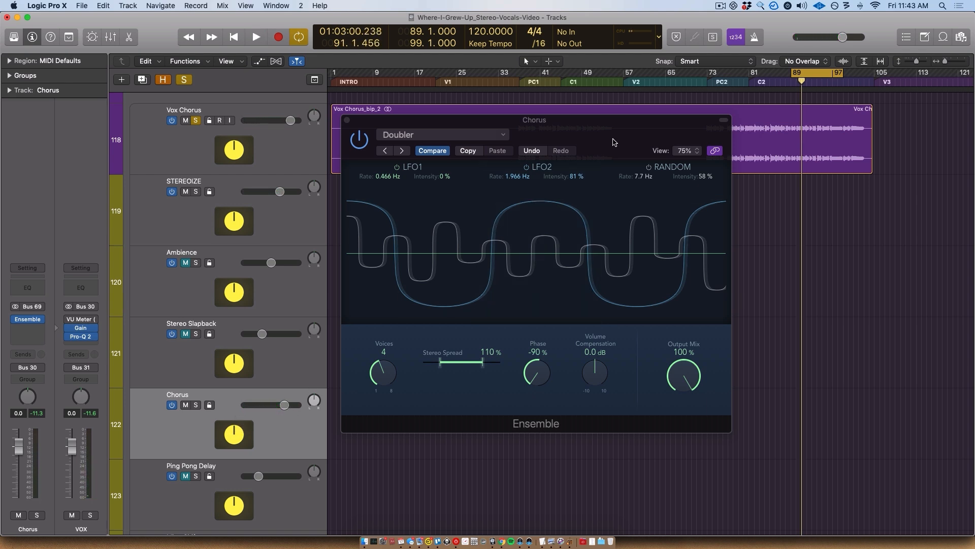
# Revert Ensemble to its stored Doubler settings, and mute the Chorus track with its fader lowered to -14.0 dB.
pyautogui.click(433, 150)
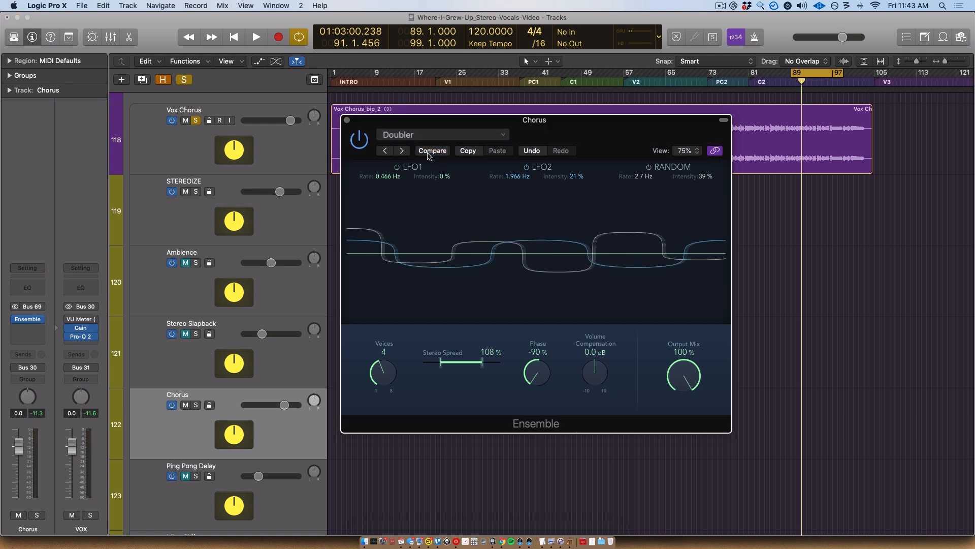
pyautogui.click(347, 119)
pyautogui.moveTo(284, 405); pyautogui.dragTo(238, 412)
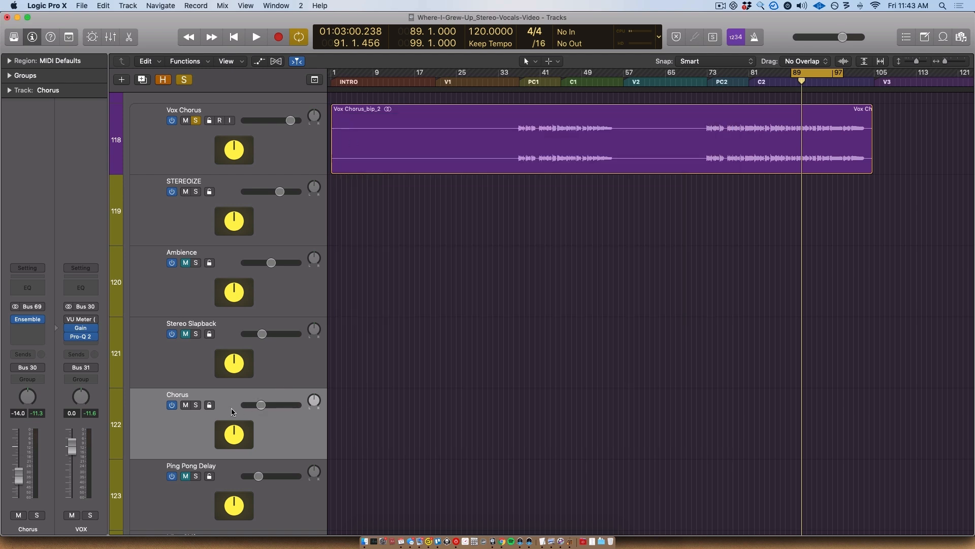
pyautogui.click(185, 404)
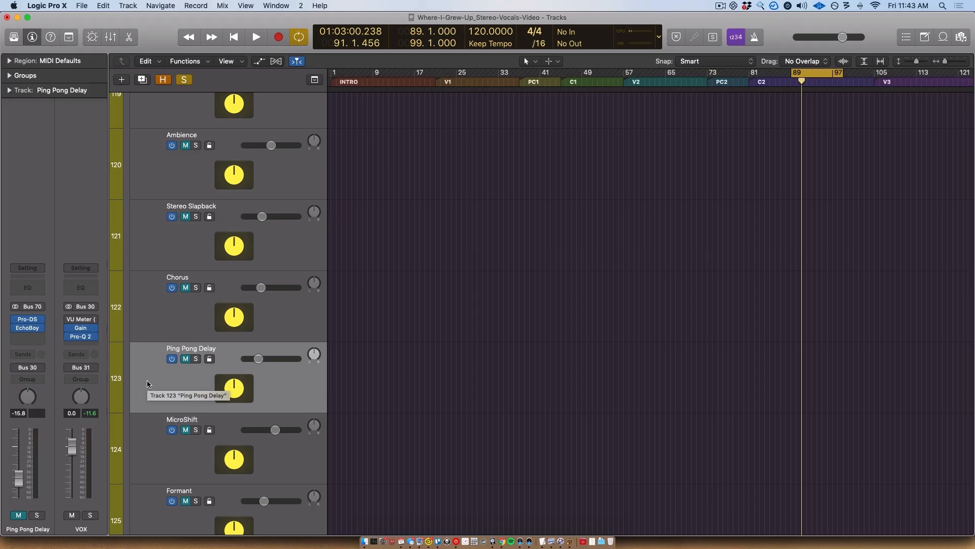
# Open EchoBoy on the Ping Pong Delay track and review its CleanPingPong settings.
pyautogui.click(24, 329)
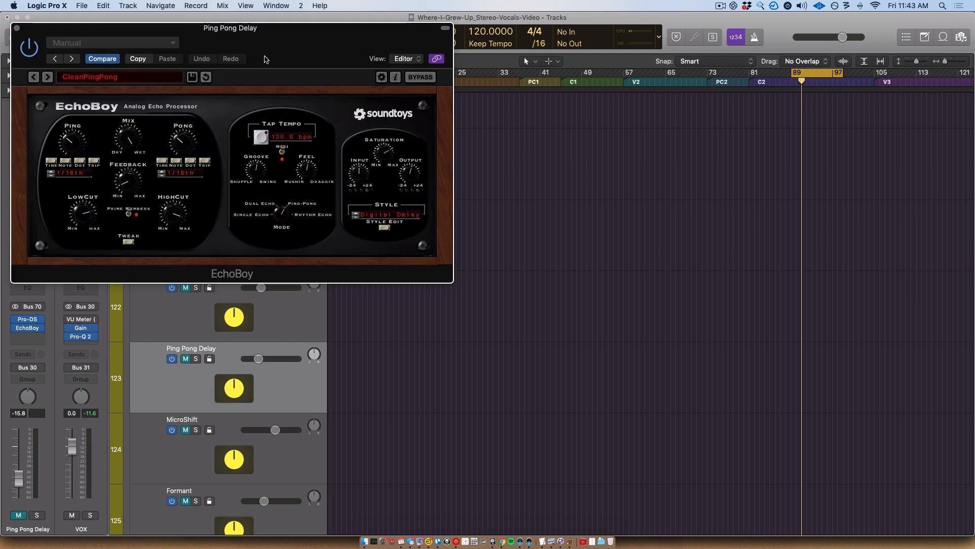
pyautogui.moveTo(254, 19); pyautogui.dragTo(603, 167)
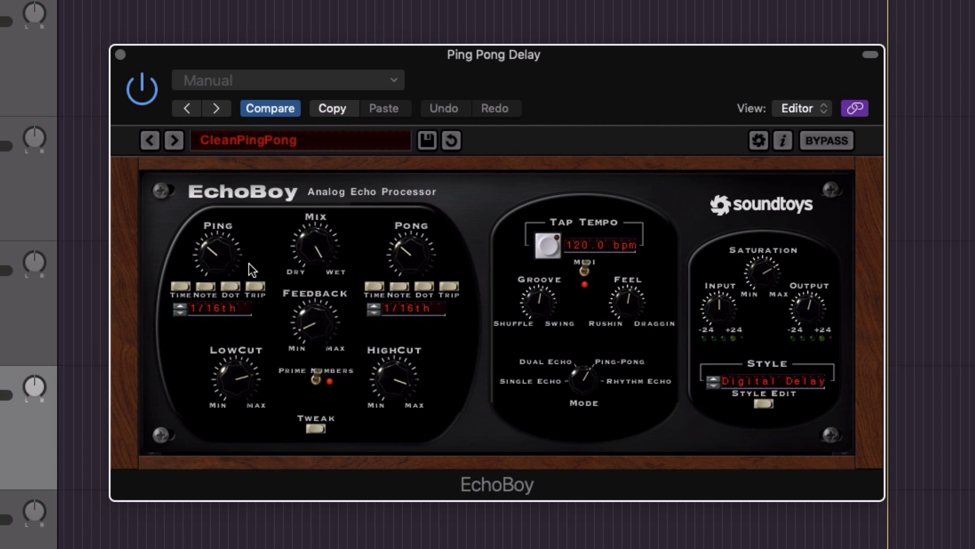
pyautogui.scroll(8, 29, 285)
pyautogui.scroll(-6, 29, 284)
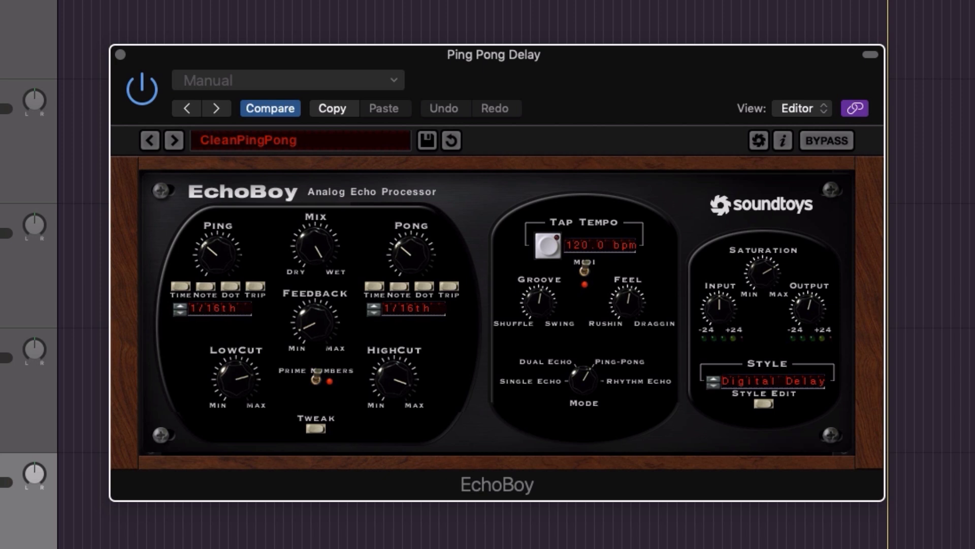
# Unmute the Ping Pong Delay track during playback with its fader at -5.6 dB, and lower the fader to -13.8 dB.
pyautogui.scroll(3, 519, 23)
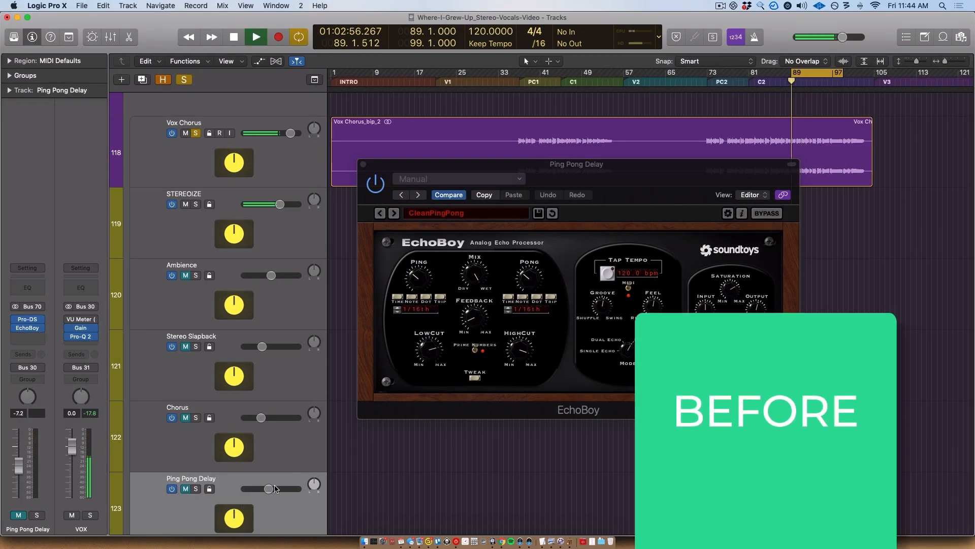
pyautogui.moveTo(274, 489); pyautogui.dragTo(277, 489)
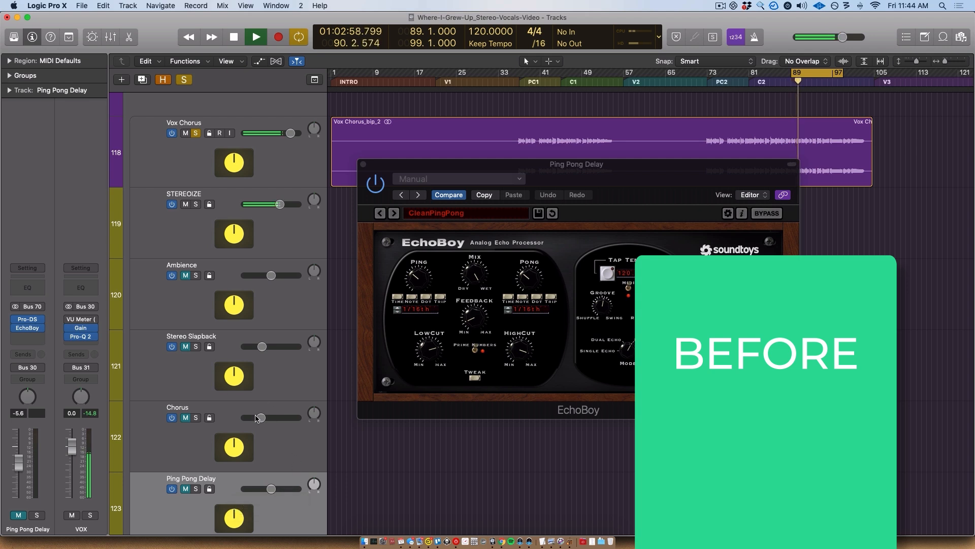
pyautogui.click(185, 489)
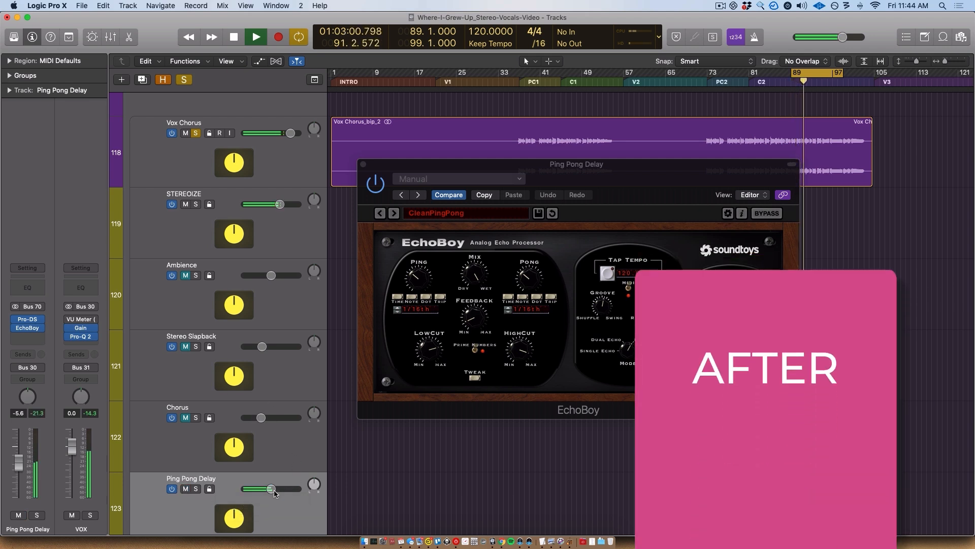
pyautogui.moveTo(271, 489); pyautogui.dragTo(267, 491)
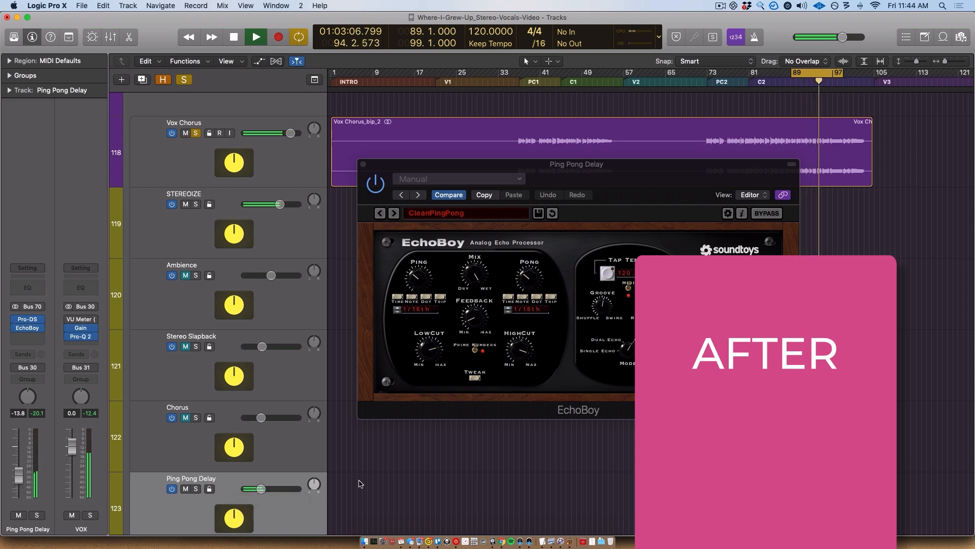
# Stop playback and examine the Ping and Pong delay times in EchoBoy on the Ping Pong Delay track.
pyautogui.press('space')
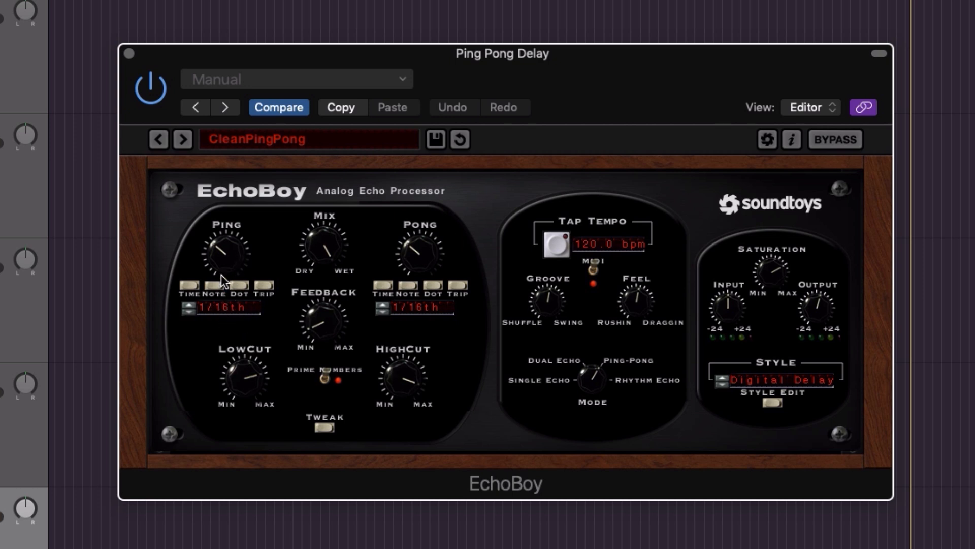
pyautogui.moveTo(222, 249)
pyautogui.mouseDown()
pyautogui.moveTo(221, 240)
pyautogui.moveTo(221, 254)
pyautogui.mouseUp()
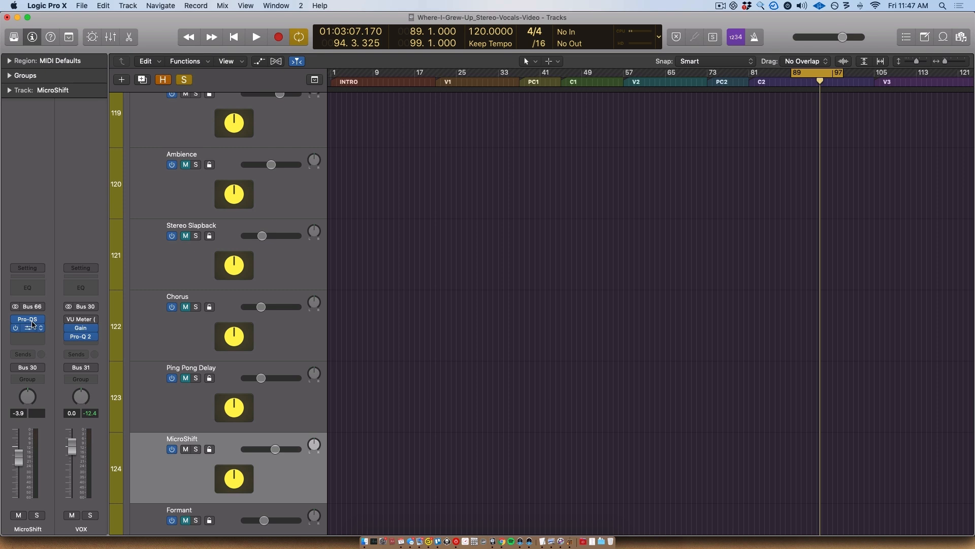
# Open the MicroShift plug-in on the MicroShift track, place its window over the arrangement, and review its LeadVocalClarity settings.
pyautogui.click(27, 327)
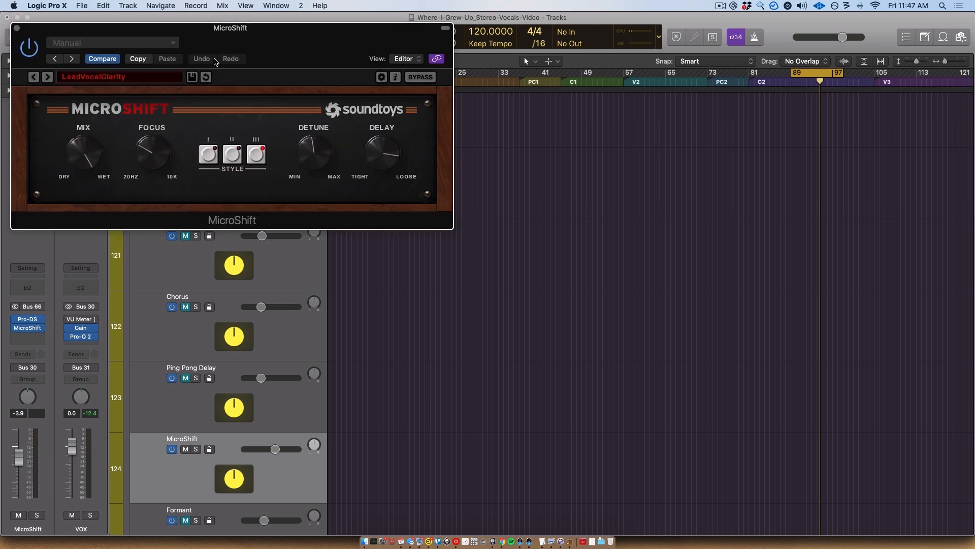
pyautogui.moveTo(242, 75); pyautogui.dragTo(559, 171)
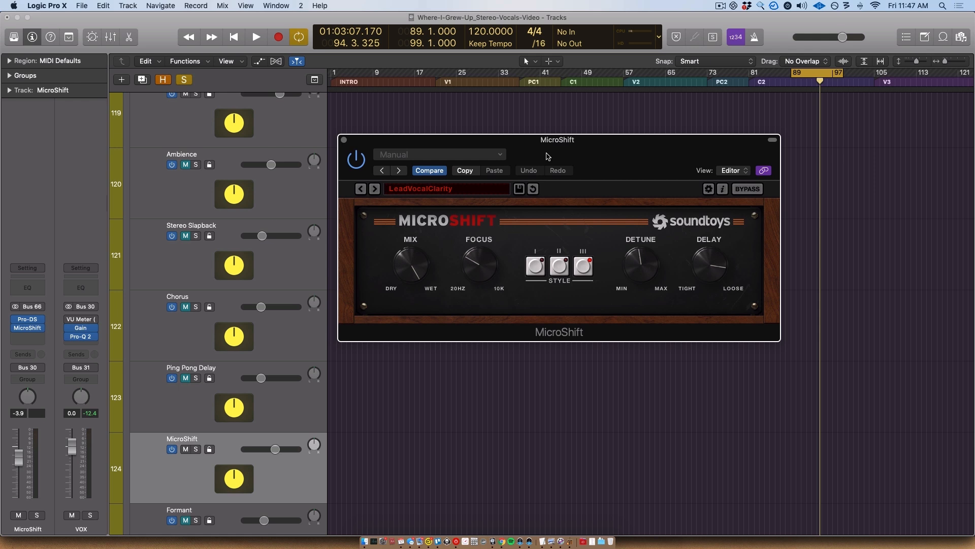
pyautogui.moveTo(553, 145); pyautogui.dragTo(542, 141)
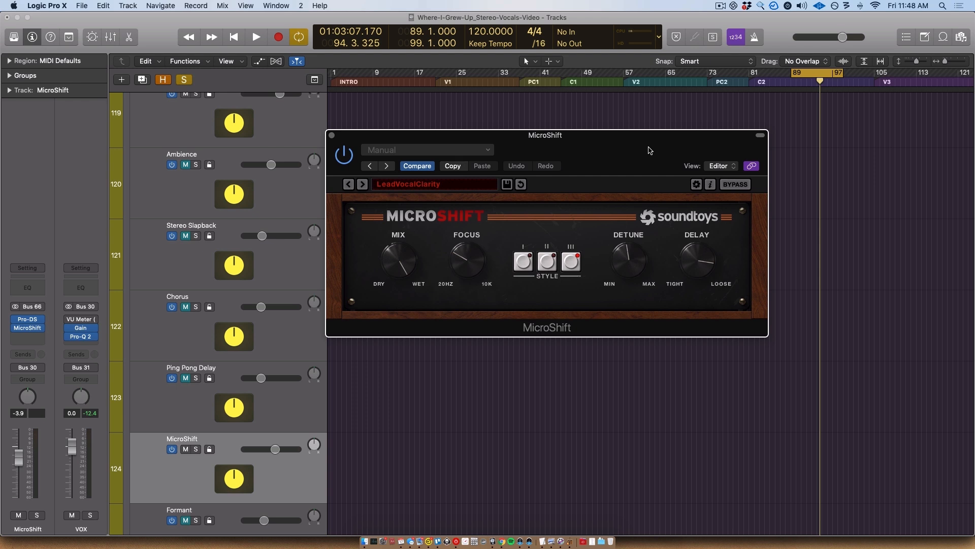
pyautogui.moveTo(639, 151); pyautogui.dragTo(657, 181)
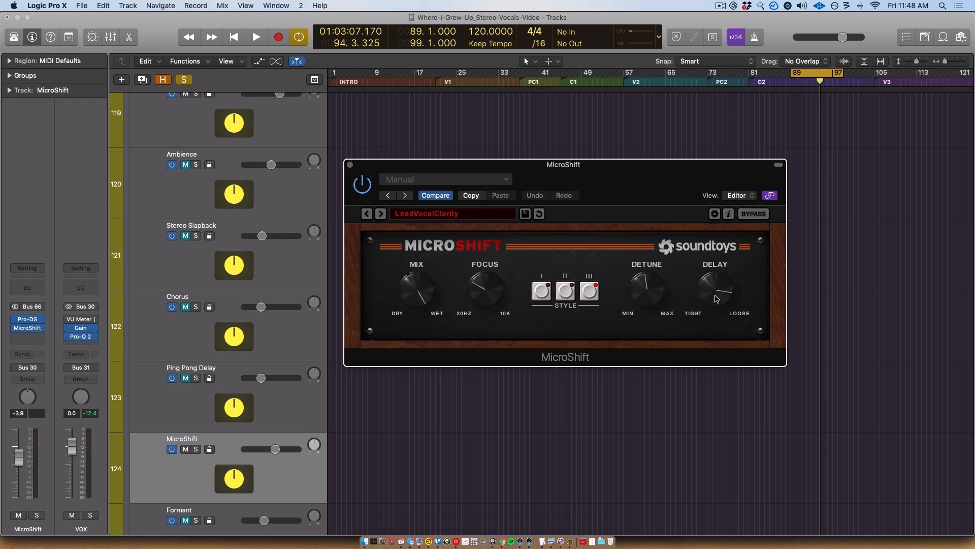
# Compare the vocal with the MicroShift track muted and unmuted during playback, raising its fader to -1.5 dB.
pyautogui.scroll(3, 457, 508)
pyautogui.scroll(-3, 464, 519)
pyautogui.scroll(-2, 463, 519)
pyautogui.click(187, 424)
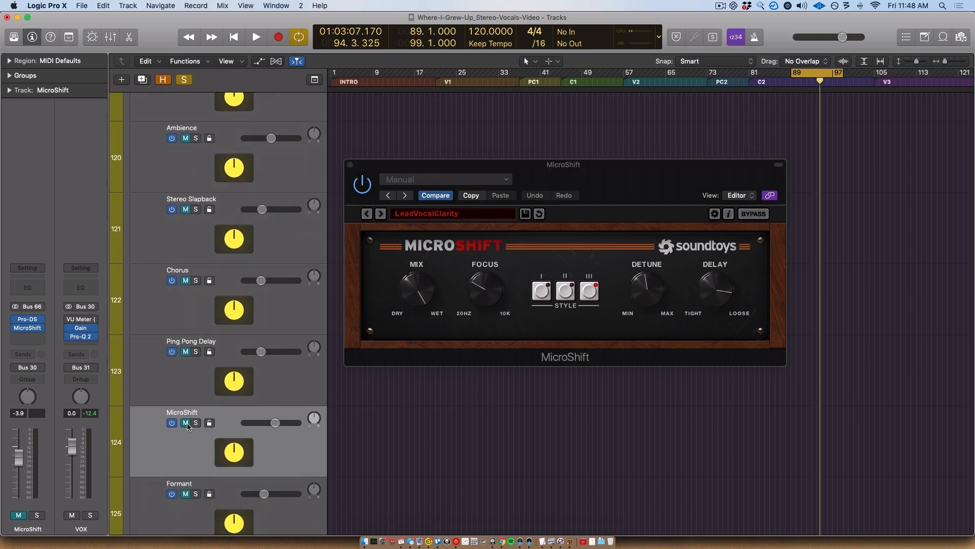
pyautogui.press('space')
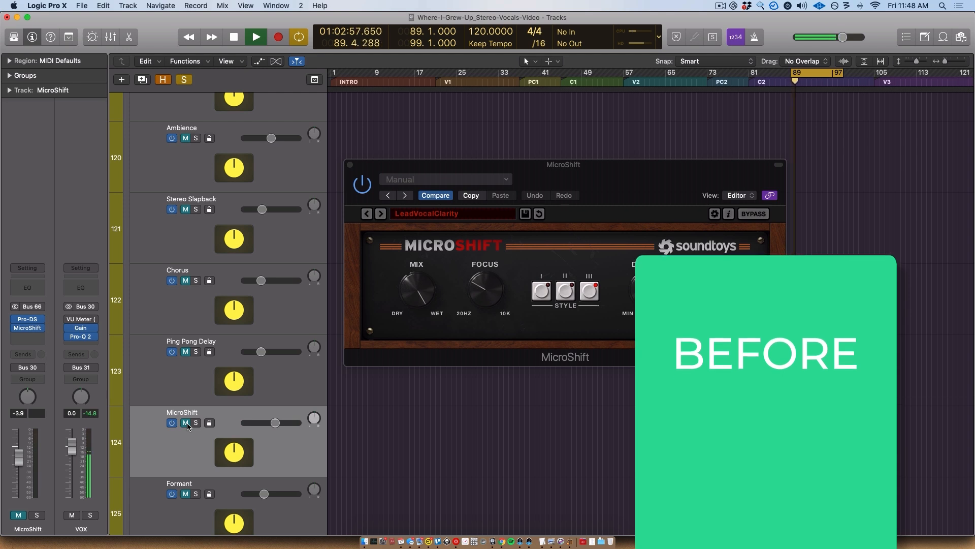
pyautogui.click(187, 423)
pyautogui.moveTo(281, 424); pyautogui.dragTo(284, 427)
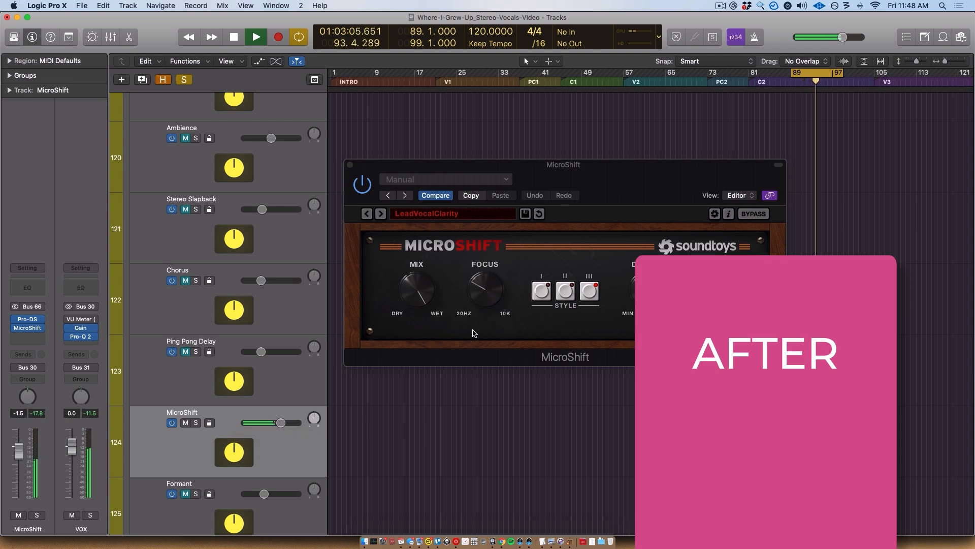
pyautogui.press('space')
# Solo the MicroShift track and play the chorus loop to hear the effect.
pyautogui.moveTo(459, 170); pyautogui.dragTo(460, 184)
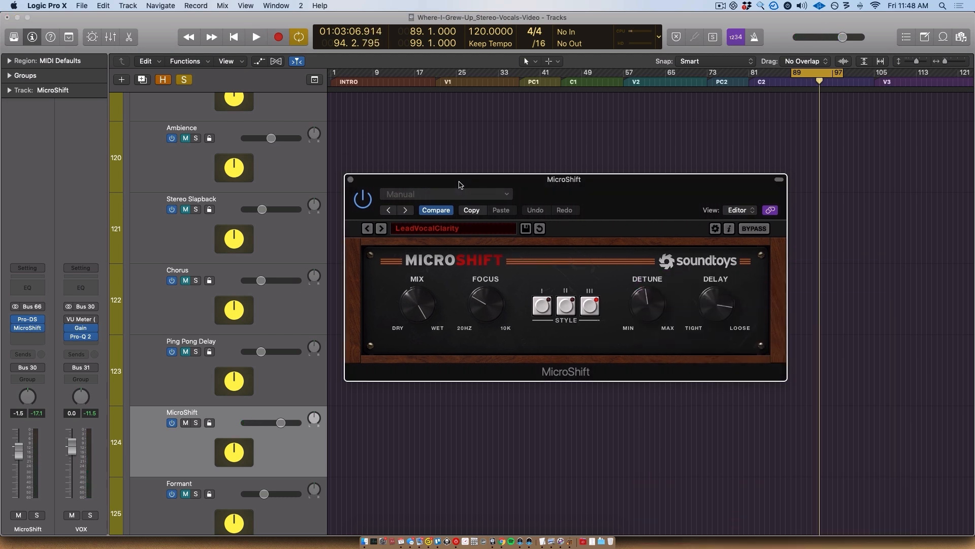
pyautogui.scroll(4, 445, 164)
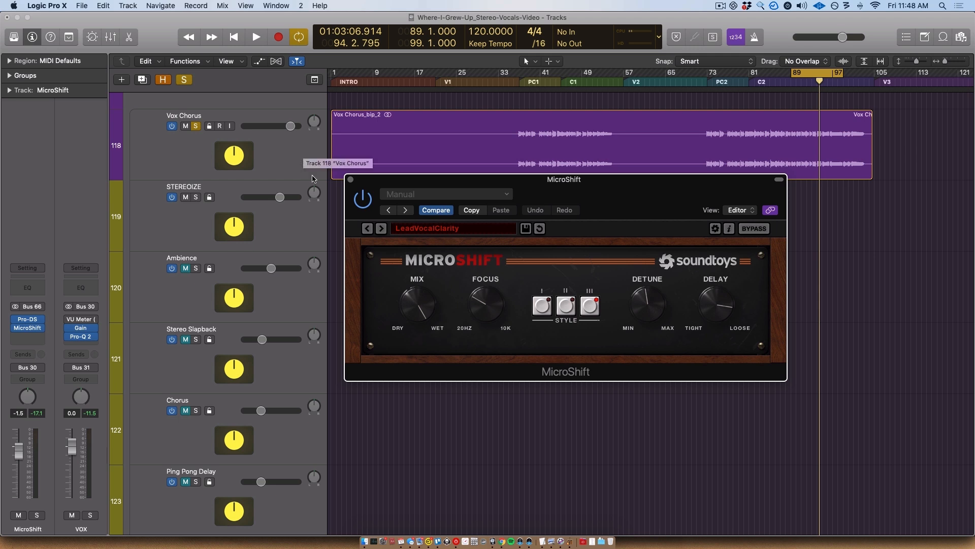
pyautogui.scroll(-2, 500, 432)
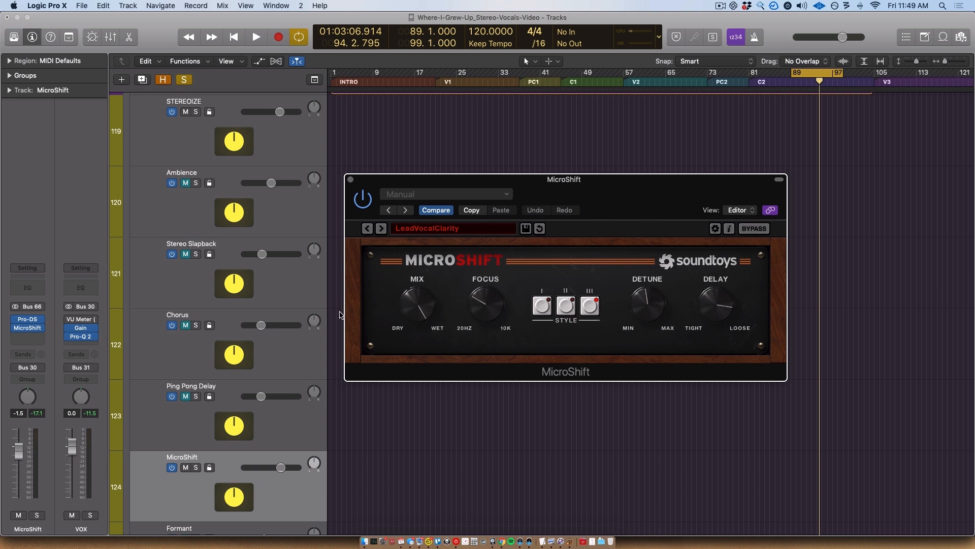
pyautogui.scroll(-2, 297, 335)
pyautogui.click(198, 394)
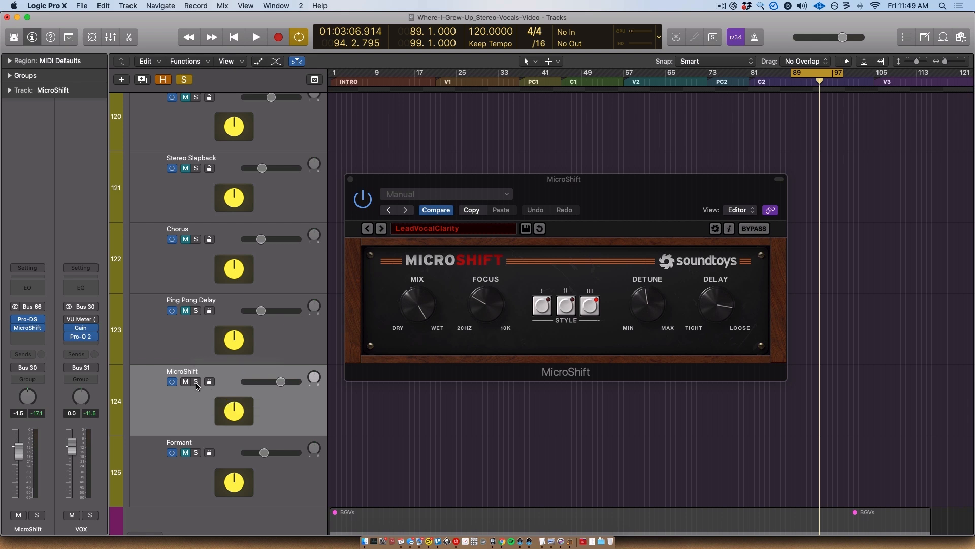
pyautogui.click(196, 386)
pyautogui.press('space')
pyautogui.scroll(1, 265, 396)
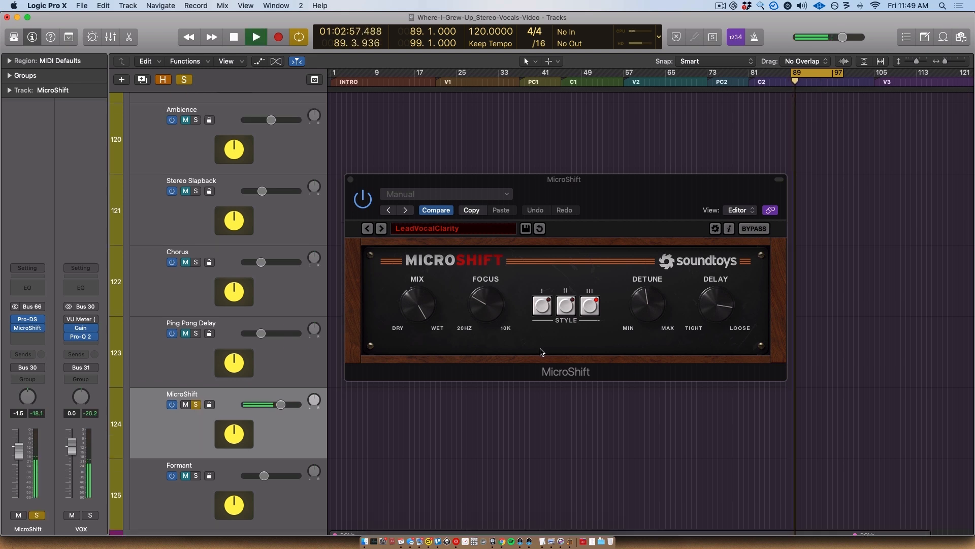
# Try a drier Mix setting in MicroShift during playback, stop, and return Mix to the LeadVocalClarity setting.
pyautogui.moveTo(418, 305); pyautogui.dragTo(425, 330)
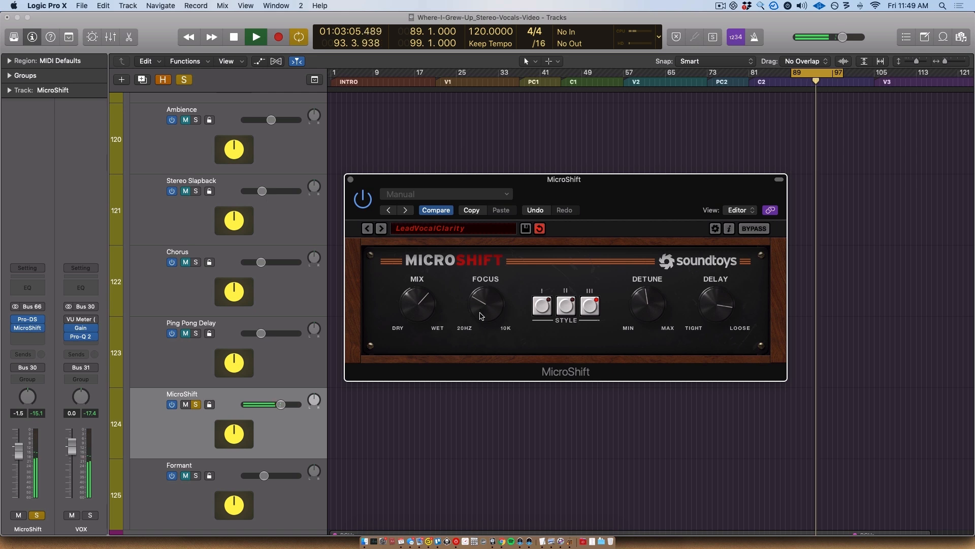
pyautogui.press('space')
pyautogui.moveTo(426, 310); pyautogui.dragTo(438, 292)
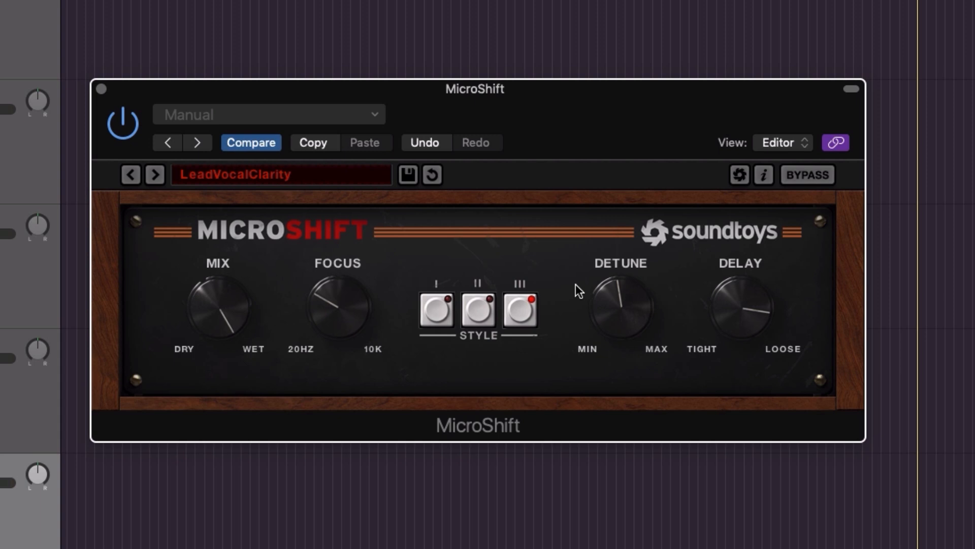
# Close MicroShift, mute and unsolo its track, and unmute, solo and select the Formant track.
pyautogui.click(101, 89)
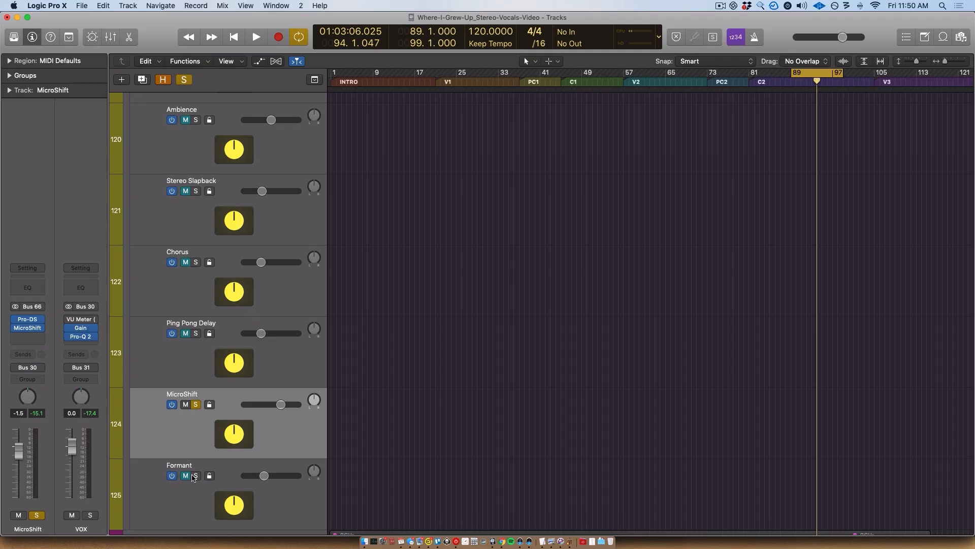
pyautogui.click(195, 477)
pyautogui.click(197, 492)
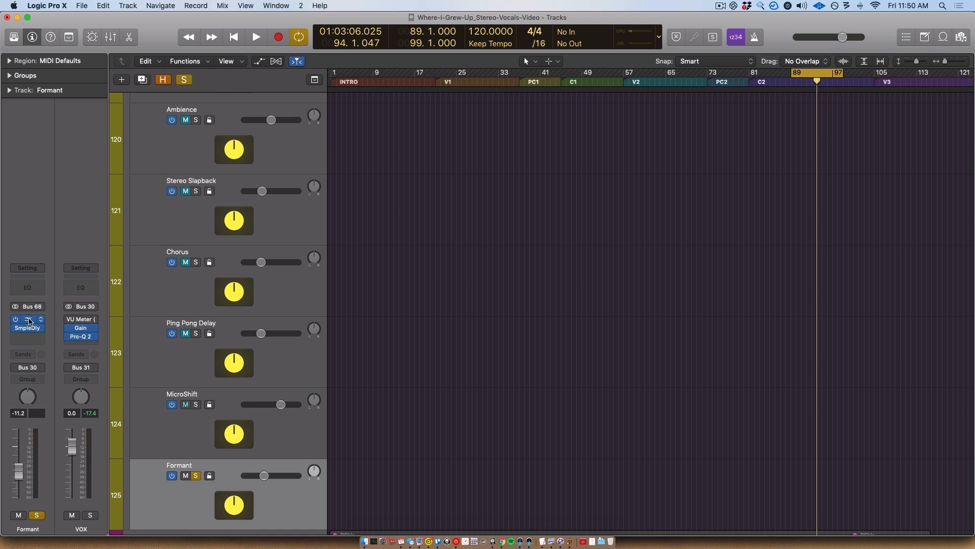
# Open Manipulator on the Formant track and move its window over the arrangement.
pyautogui.click(29, 321)
pyautogui.moveTo(179, 30); pyautogui.dragTo(509, 90)
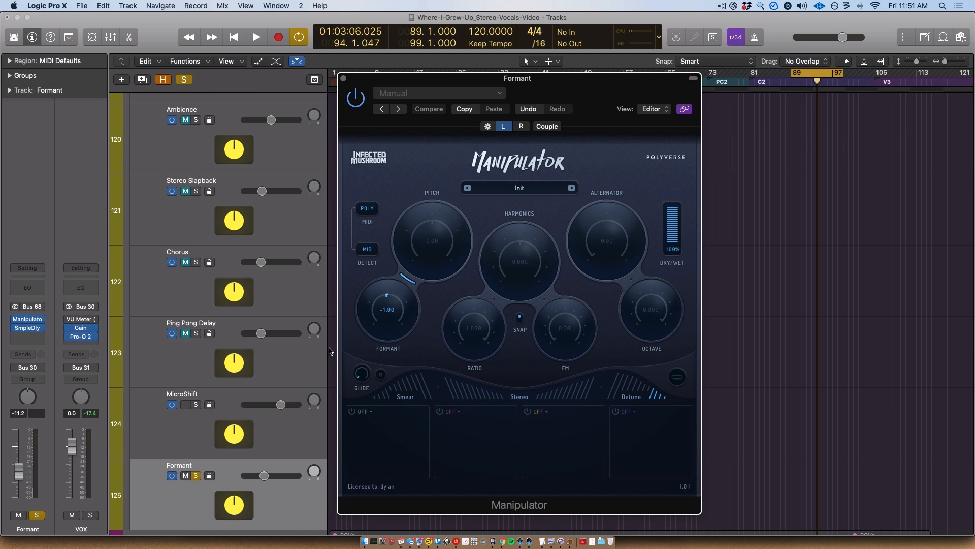
pyautogui.moveTo(561, 80); pyautogui.dragTo(602, 77)
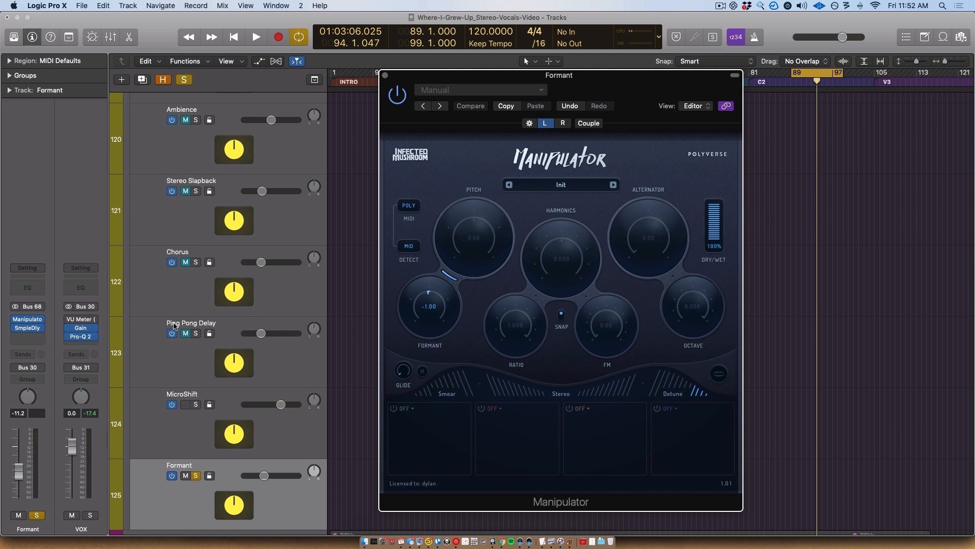
# Keep Manipulator in Dual Mono and examine the formant settings of its right and left channels.
pyautogui.click(41, 323)
pyautogui.moveTo(64, 238)
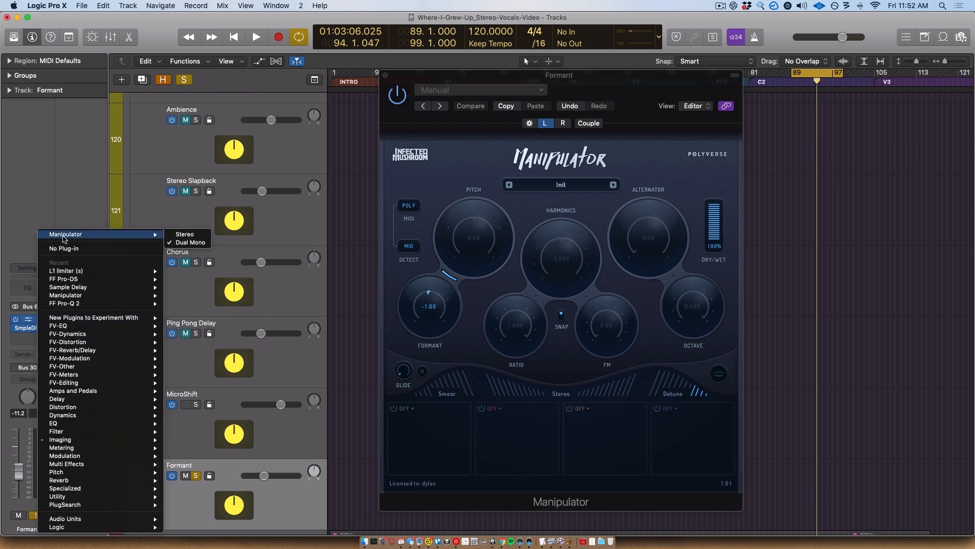
pyautogui.click(189, 243)
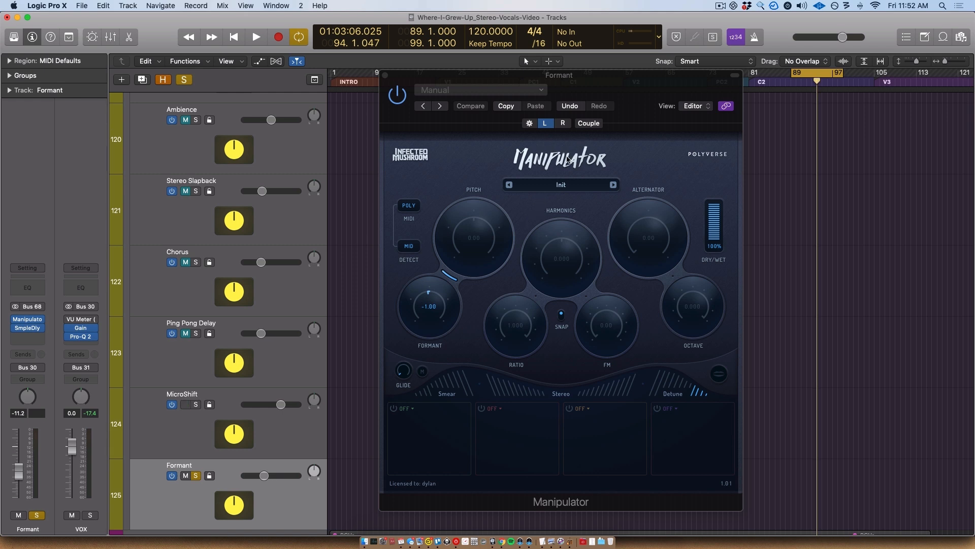
pyautogui.click(562, 124)
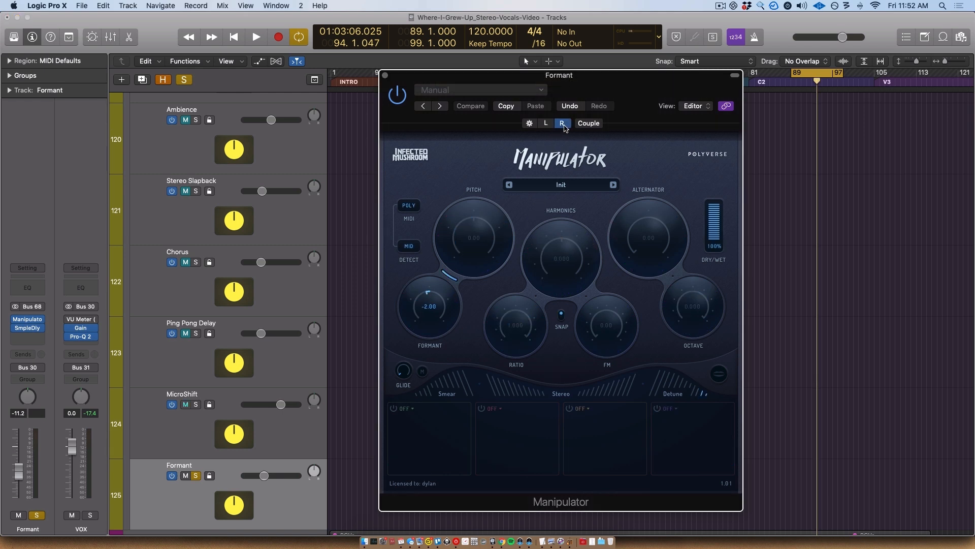
pyautogui.click(545, 122)
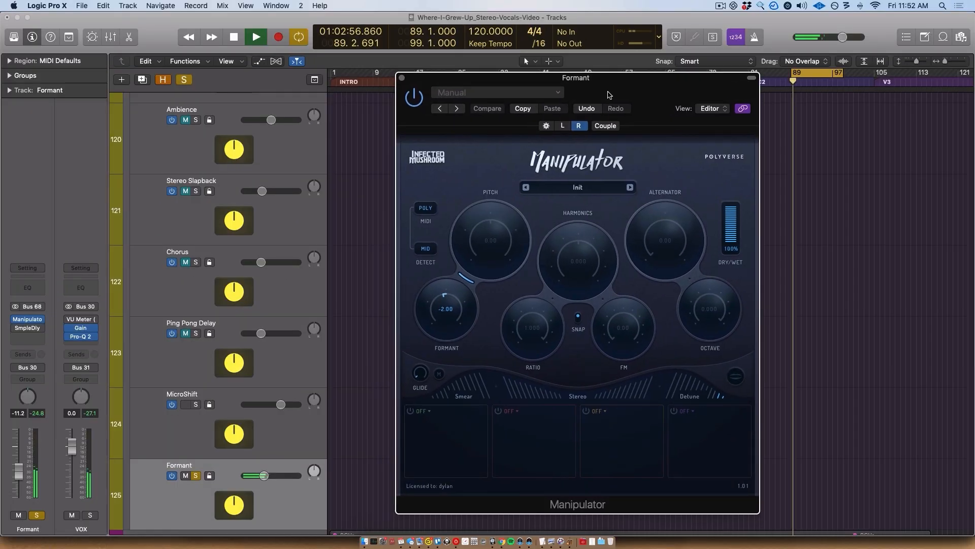
# Compare the soloed Formant track with Manipulator bypassed and switched back on during playback of the chorus loop.
pyautogui.moveTo(610, 95); pyautogui.dragTo(589, 83)
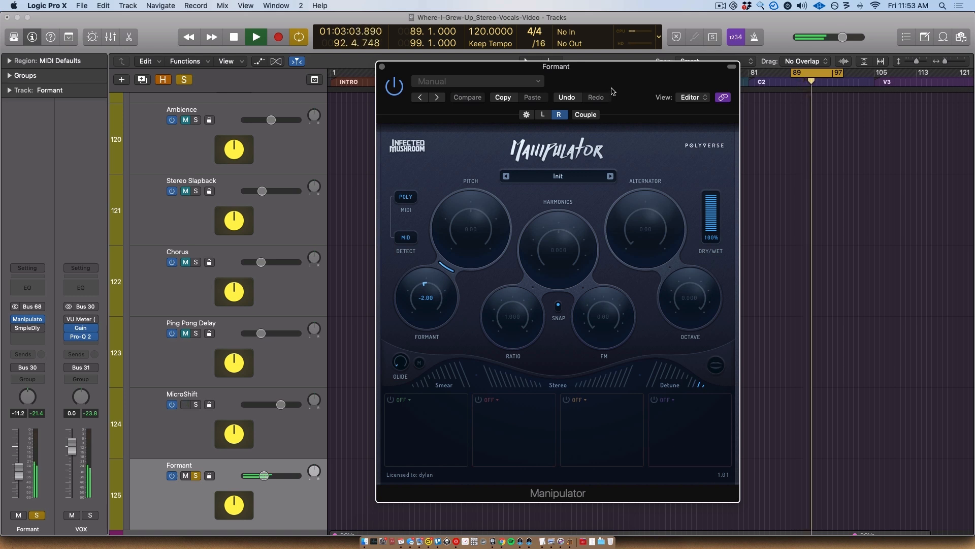
pyautogui.press('space')
pyautogui.click(395, 86)
pyautogui.press('space')
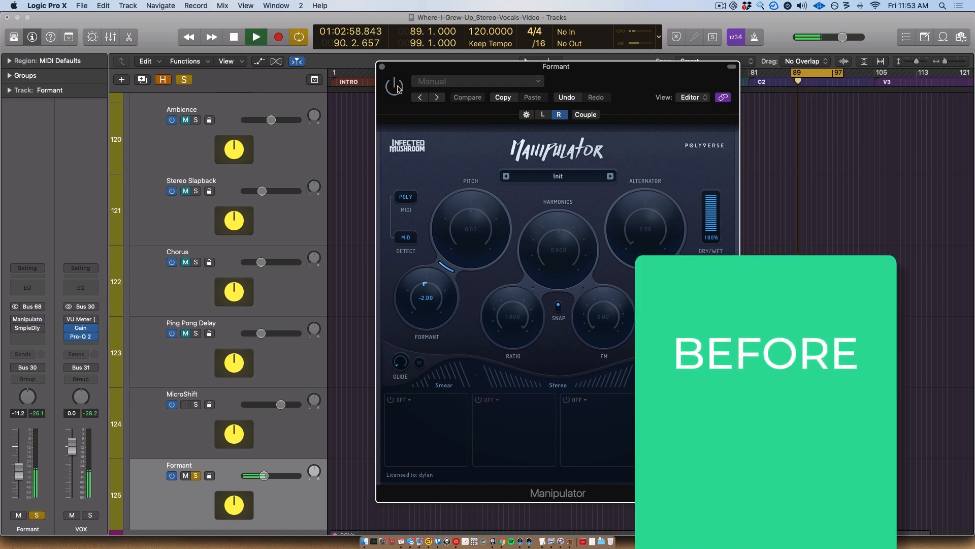
pyautogui.click(398, 90)
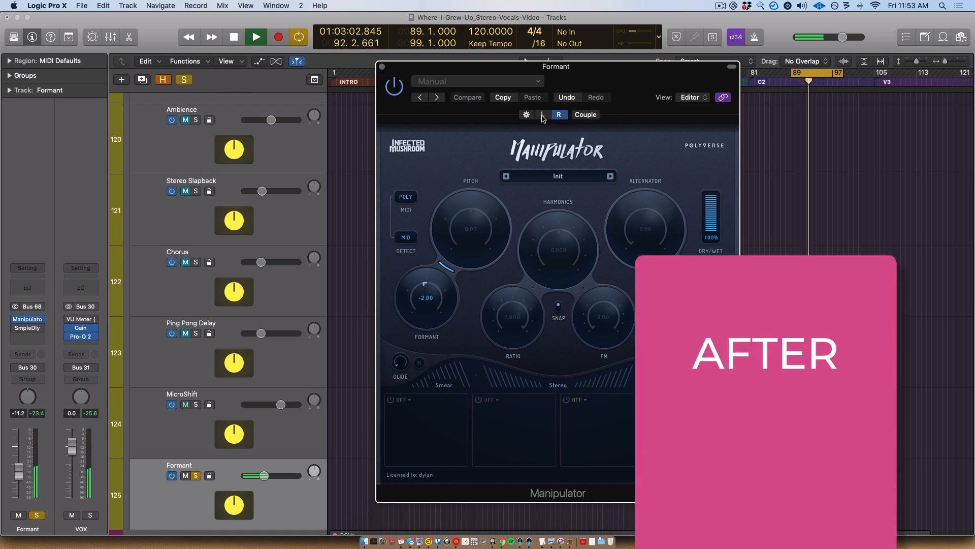
pyautogui.press('space')
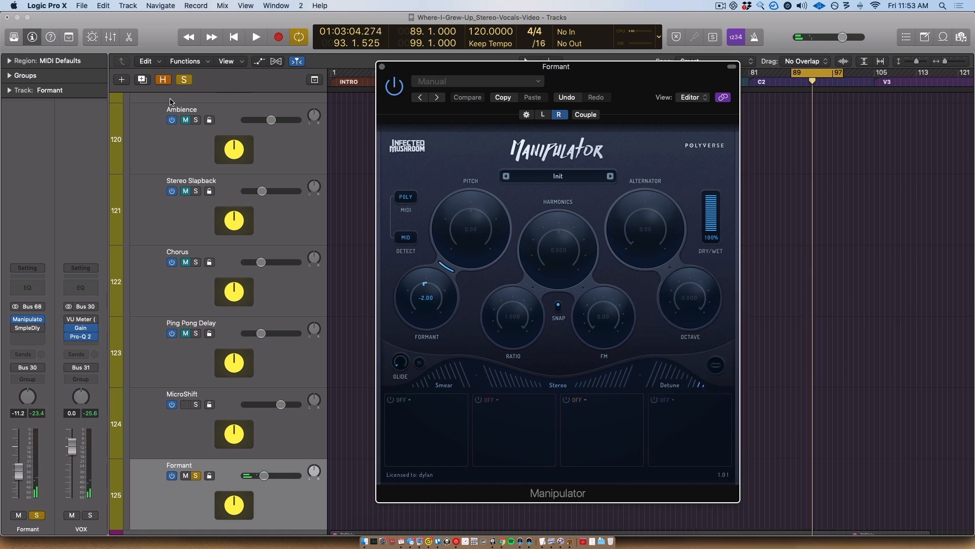
# Open Sample Delay on the Formant track, move its window over the arrangement, and review its left and right delays.
pyautogui.click(39, 328)
pyautogui.moveTo(434, 72); pyautogui.dragTo(432, 172)
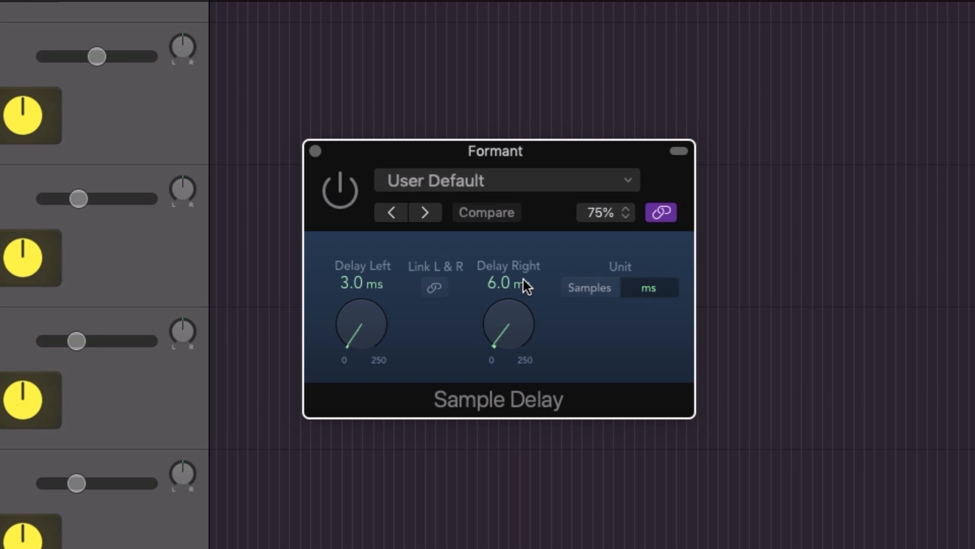
pyautogui.moveTo(387, 152); pyautogui.dragTo(393, 129)
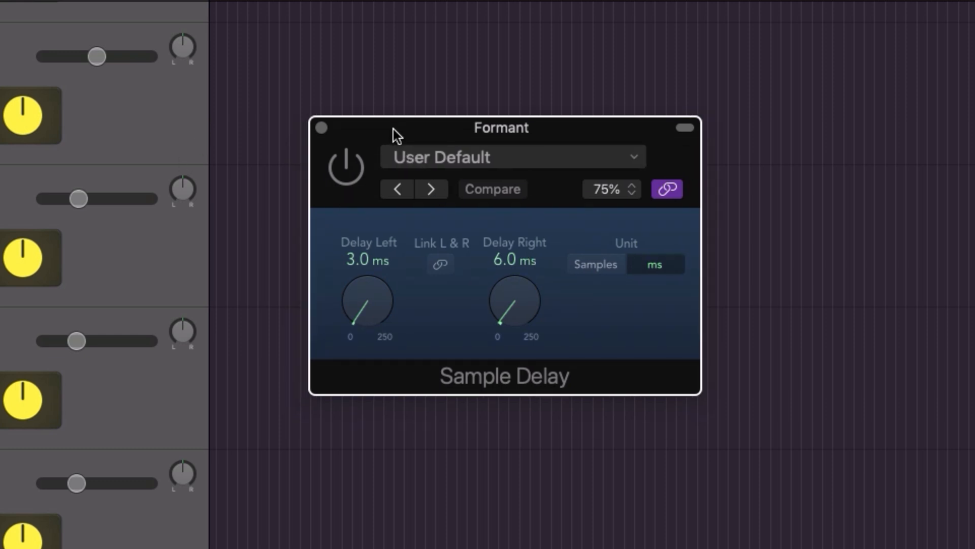
pyautogui.moveTo(393, 129); pyautogui.dragTo(386, 119)
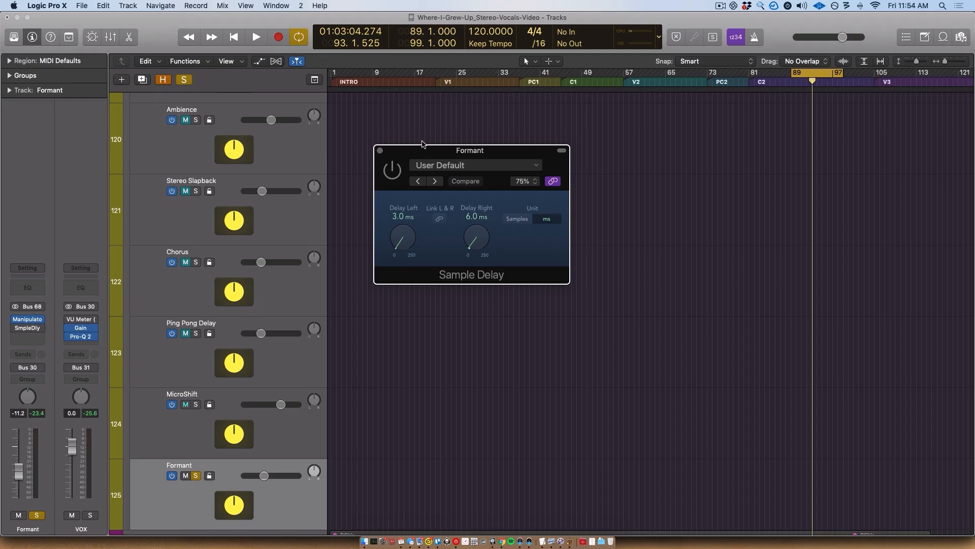
pyautogui.moveTo(420, 148); pyautogui.dragTo(538, 151)
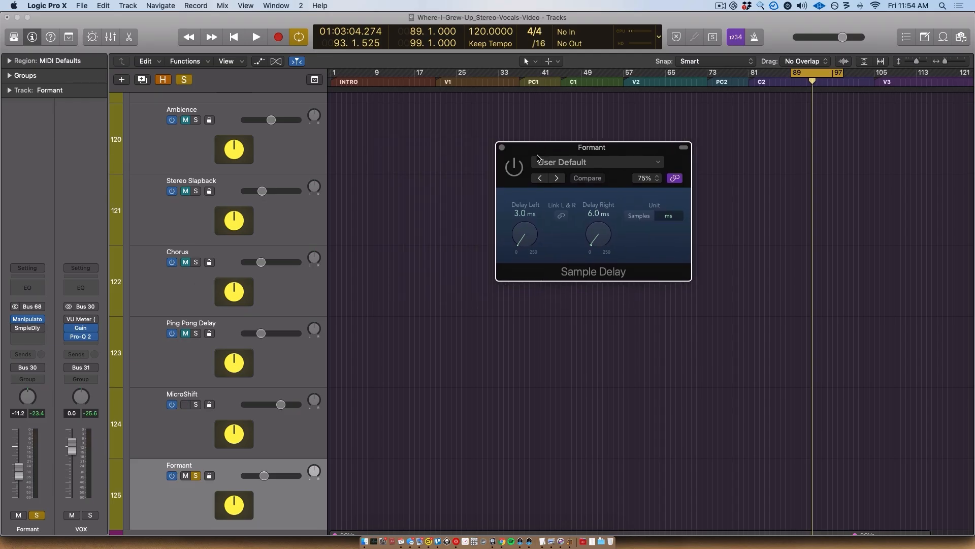
# Switch on the Formant track's Sample Delay during playback to compare the sound without and with it, and stop playback.
pyautogui.press('space')
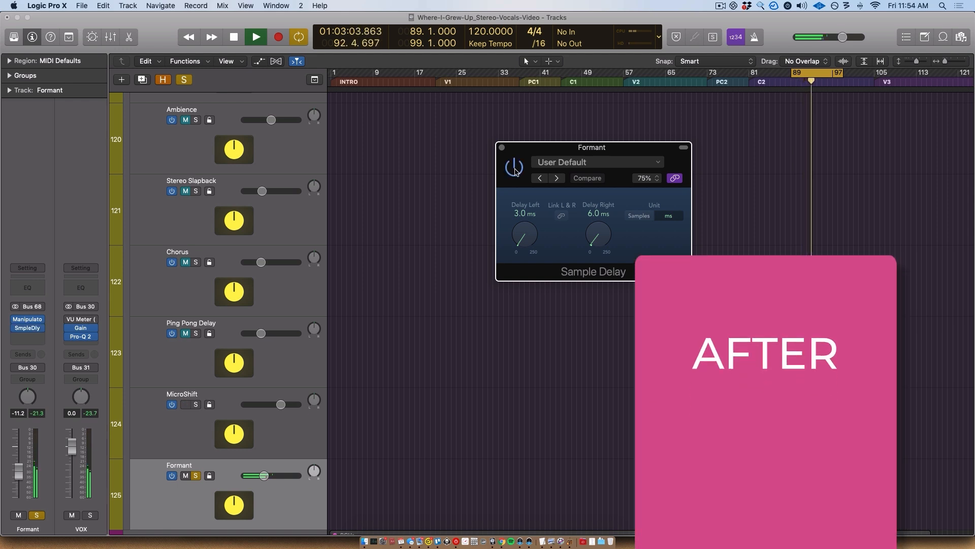
pyautogui.press('space')
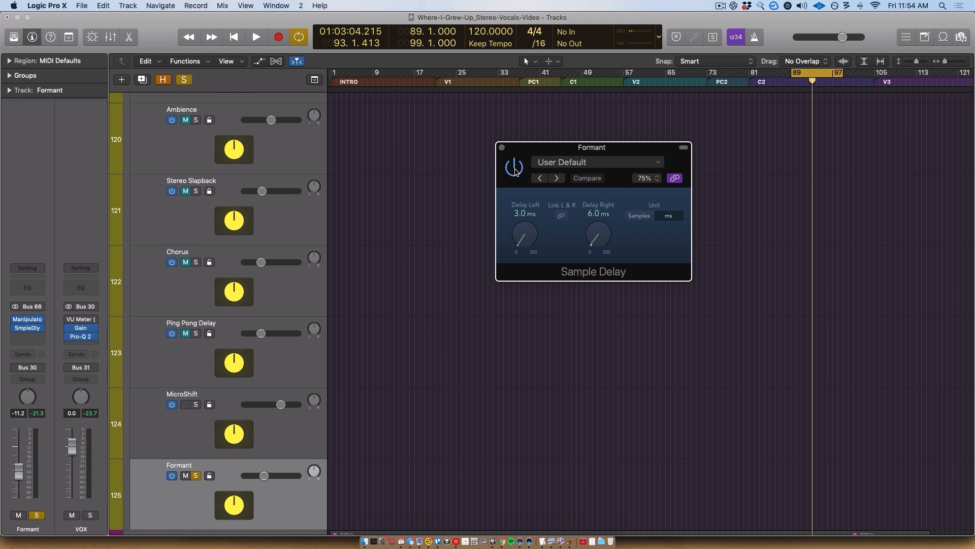
pyautogui.press('space')
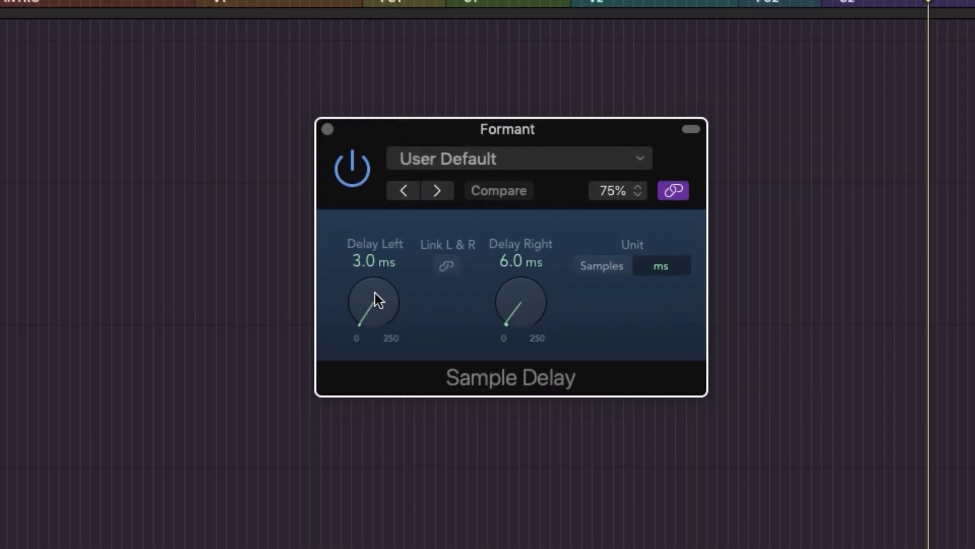
# Set the Formant track's Sample Delay to 5.0 ms left and 9.7 ms right, and compare it bypassed and active during playback.
pyautogui.moveTo(488, 245); pyautogui.dragTo(487, 243)
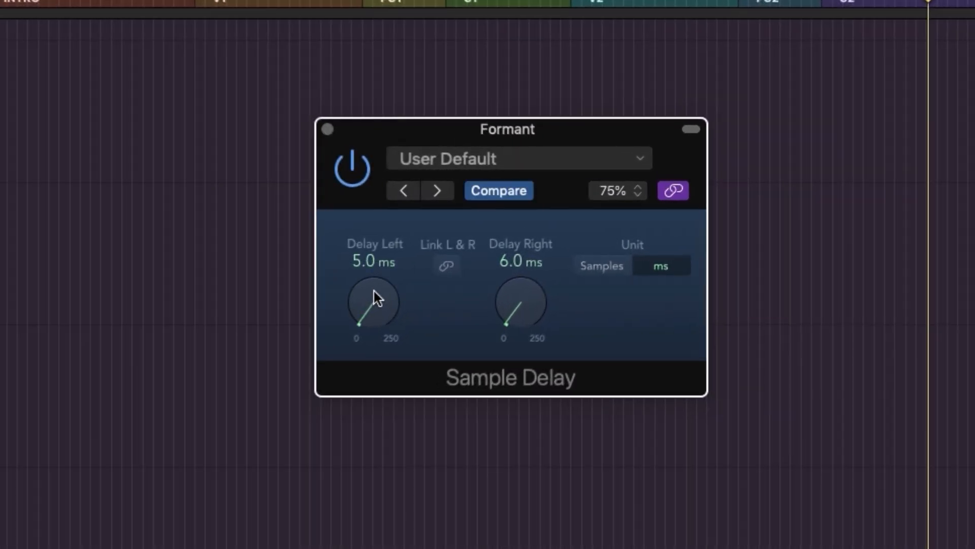
pyautogui.moveTo(514, 311); pyautogui.dragTo(509, 306)
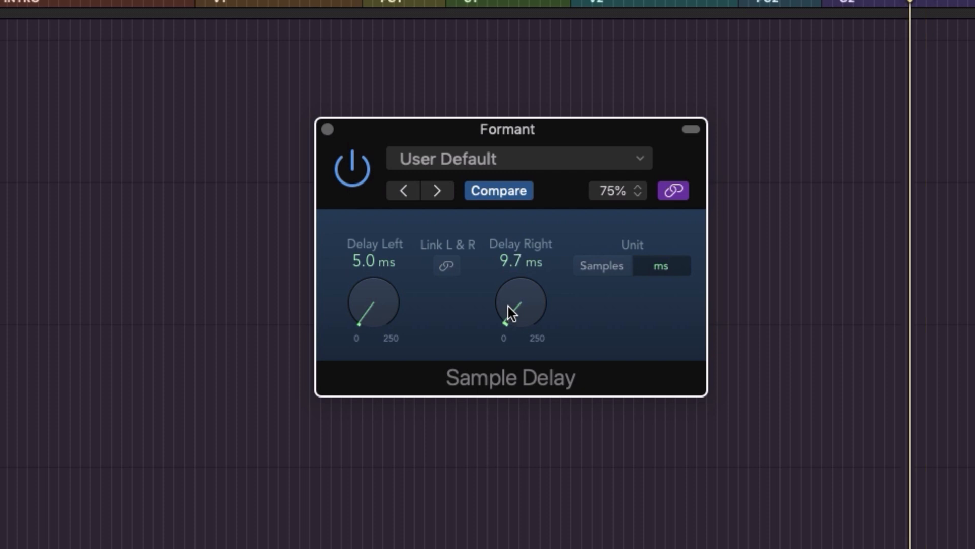
pyautogui.click(340, 178)
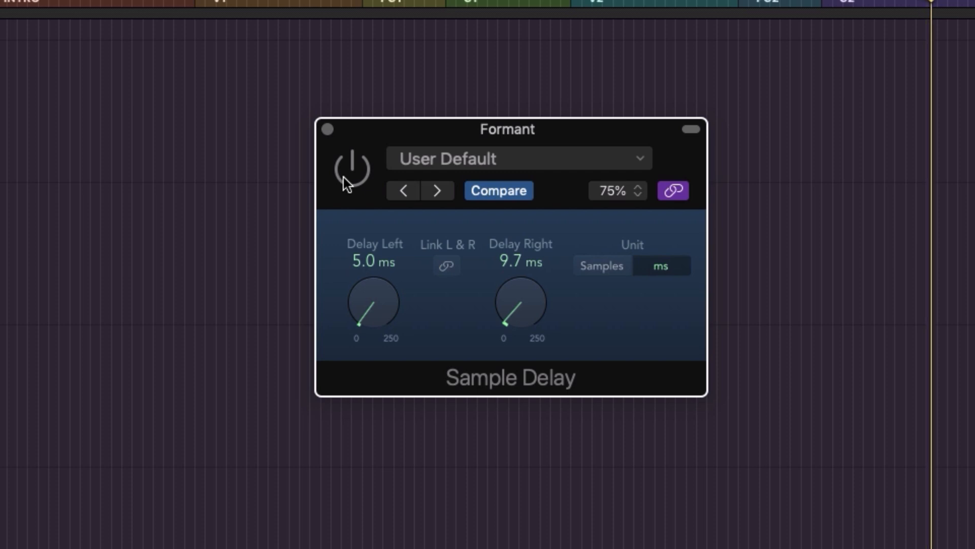
pyautogui.click(343, 178)
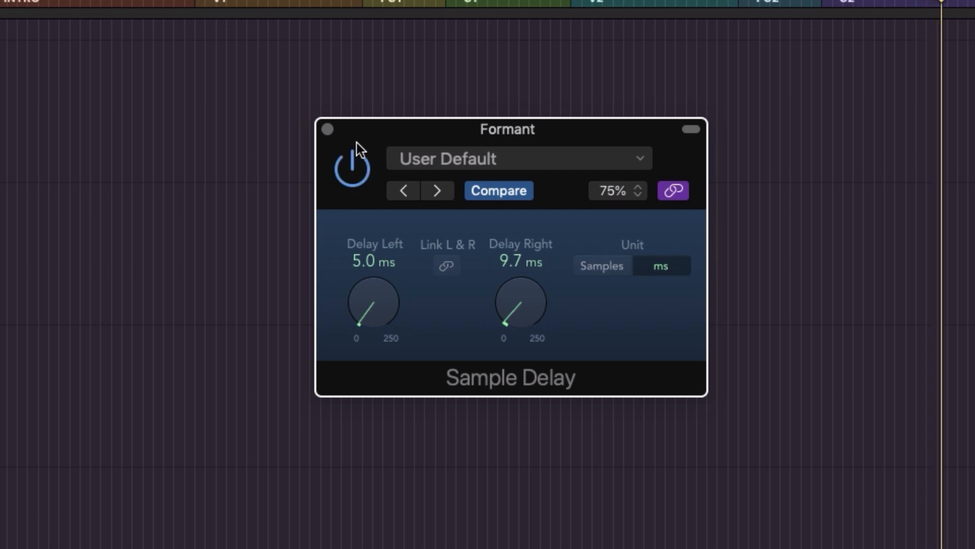
pyautogui.press('space')
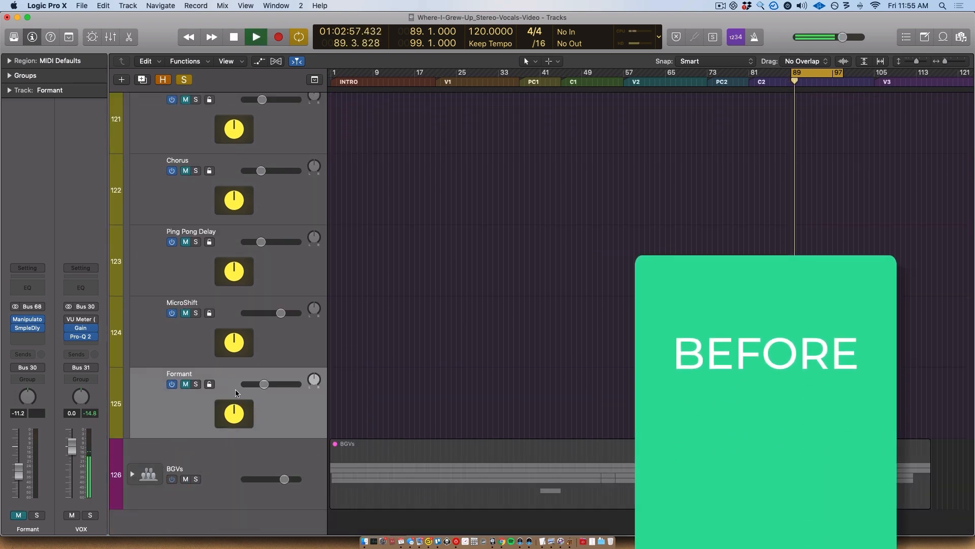
# Unmute the Formant track during playback, blend it in at -5.6 dB, and stop playback.
pyautogui.click(186, 384)
pyautogui.moveTo(264, 384)
pyautogui.mouseDown()
pyautogui.moveTo(279, 384)
pyautogui.moveTo(263, 385)
pyautogui.mouseUp()
pyautogui.press('space')
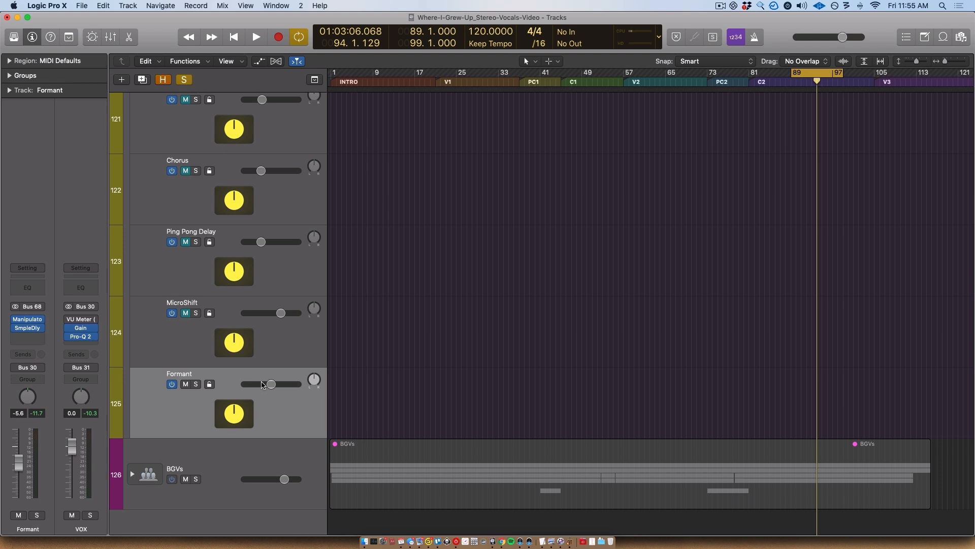
# Review the parallel effect tracks from Ambience down to MicroShift, and return to the STEREOIZE track.
pyautogui.scroll(5, 234, 325)
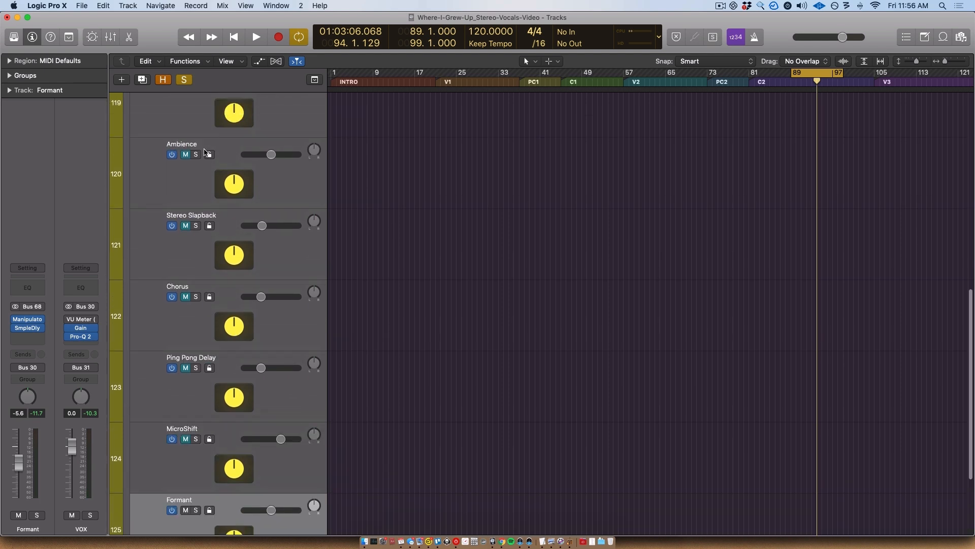
pyautogui.click(185, 198)
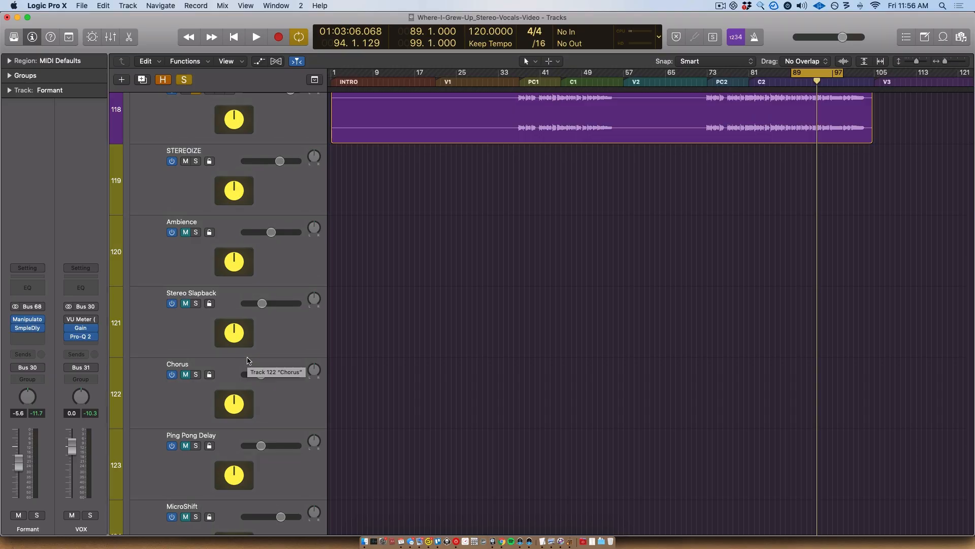
pyautogui.scroll(-1, 267, 239)
pyautogui.click(267, 244)
pyautogui.scroll(-1, 266, 264)
pyautogui.click(265, 278)
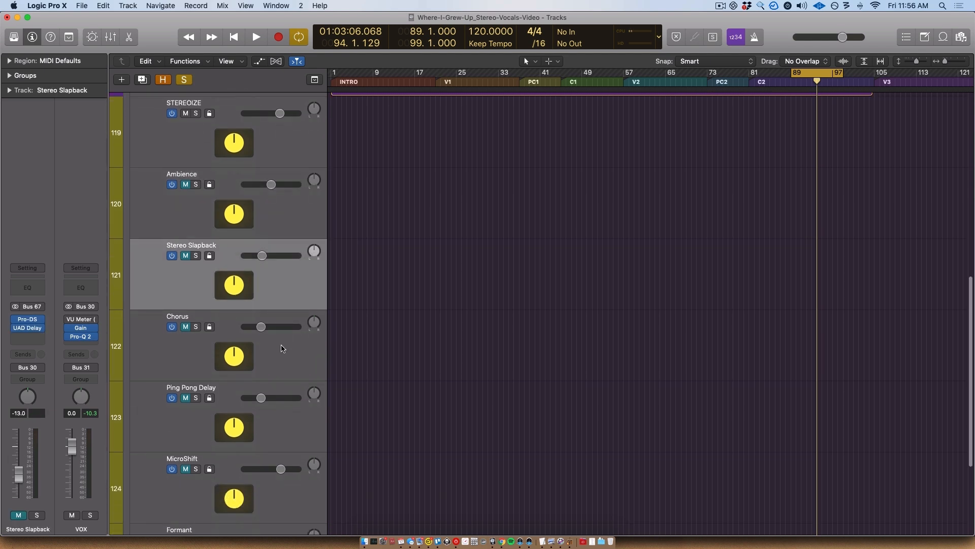
pyautogui.click(277, 352)
pyautogui.scroll(-2, 277, 352)
pyautogui.click(278, 352)
pyautogui.click(280, 407)
pyautogui.scroll(3, 281, 407)
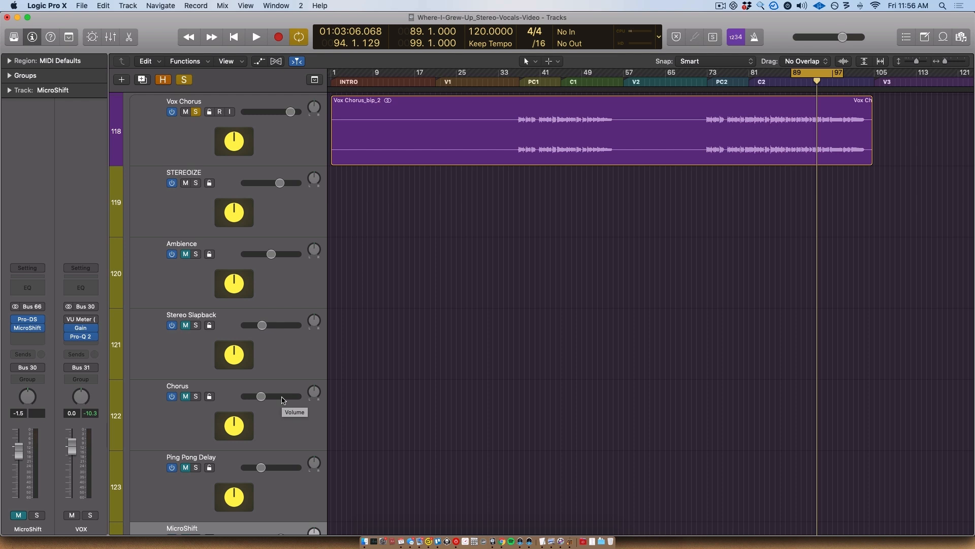
pyautogui.moveTo(280, 183); pyautogui.dragTo(279, 183)
pyautogui.click(173, 199)
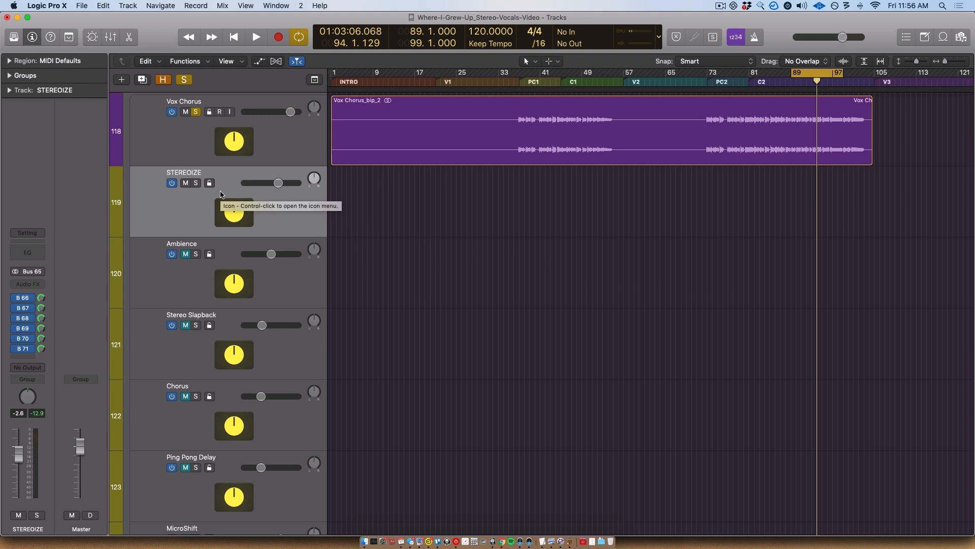
# Turn off solo on Vox Chorus and unmute the parallel effect tracks below STEREOIZE.
pyautogui.click(196, 111)
pyautogui.moveTo(176, 399); pyautogui.dragTo(175, 466)
pyautogui.scroll(-5, 179, 452)
# Pull the volumes of Ambience, Stereo Slapback, Chorus, Ping Pong Delay, MicroShift and Formant all the way down.
pyautogui.click(229, 182)
pyautogui.moveTo(270, 158); pyautogui.dragTo(241, 160)
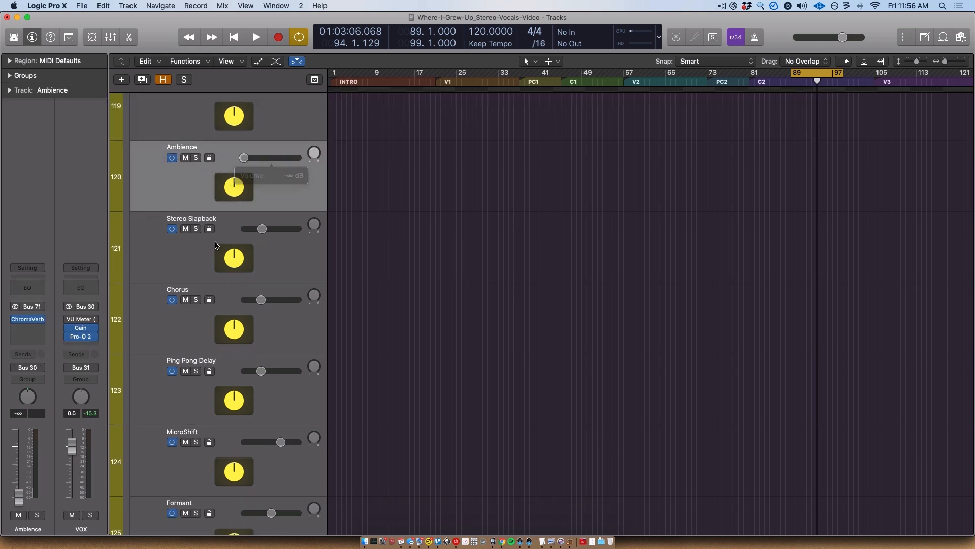
pyautogui.moveTo(262, 228); pyautogui.dragTo(243, 228)
pyautogui.moveTo(261, 300); pyautogui.dragTo(244, 299)
pyautogui.scroll(-5, 257, 245)
pyautogui.moveTo(259, 242); pyautogui.dragTo(243, 242)
pyautogui.moveTo(280, 313); pyautogui.dragTo(243, 313)
pyautogui.moveTo(270, 384); pyautogui.dragTo(242, 385)
# Reset the STEREOIZE track's volume to 0.0 dB and open the Mixer.
pyautogui.scroll(10, 264, 417)
pyautogui.scroll(-1, 281, 444)
pyautogui.click(283, 441)
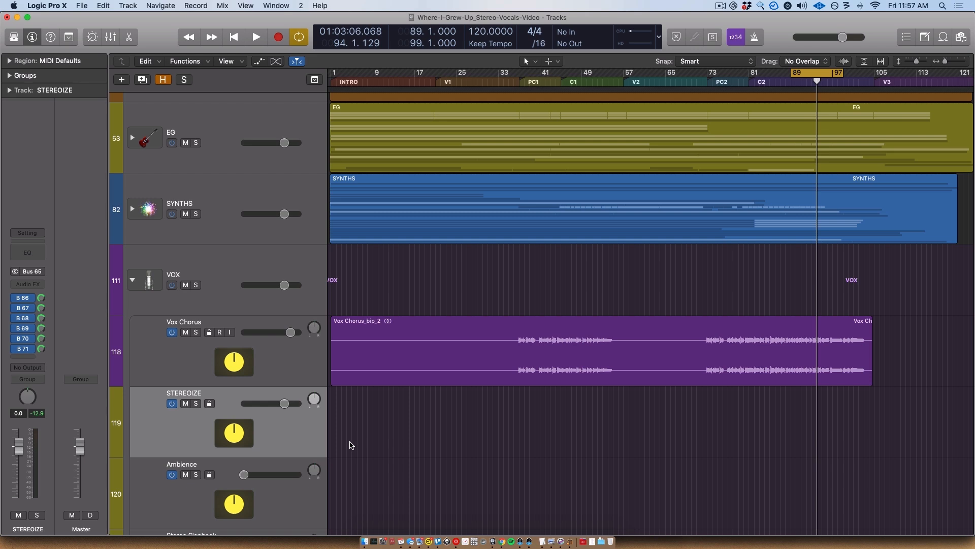
pyautogui.press('x')
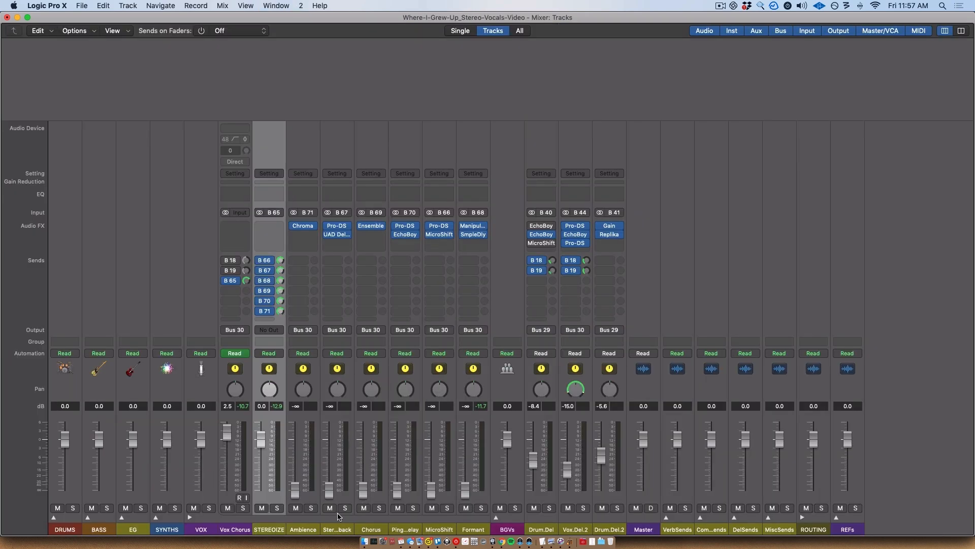
# During playback, raise the faders to -7.2 dB Ambience, -10.0 Stereo Slapback, -6.4 Chorus, -12.4 Ping Pong Delay, -5.8 MicroShift and -7.4 Formant.
pyautogui.click(302, 528)
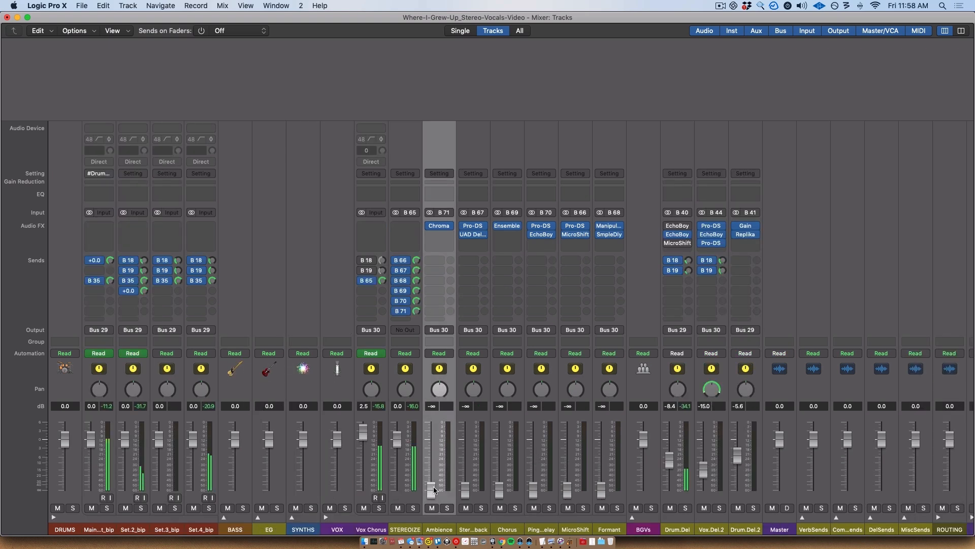
pyautogui.moveTo(431, 491); pyautogui.dragTo(464, 468)
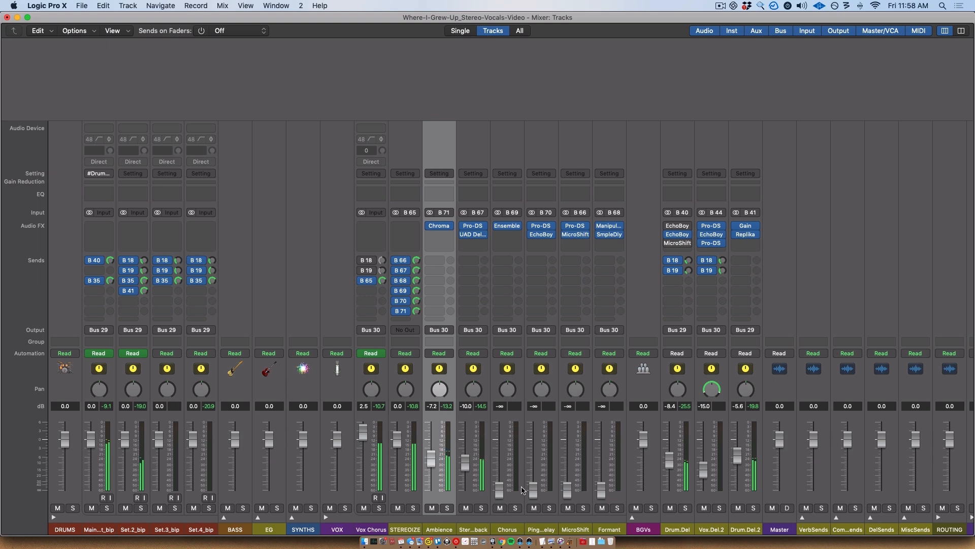
pyautogui.moveTo(499, 489); pyautogui.dragTo(500, 448)
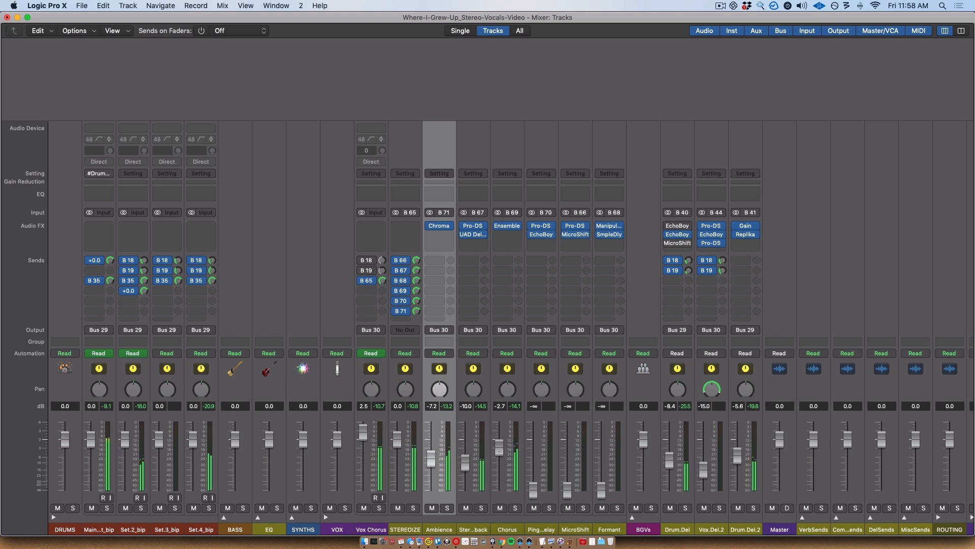
pyautogui.moveTo(499, 448); pyautogui.dragTo(499, 456)
pyautogui.moveTo(533, 489); pyautogui.dragTo(568, 444)
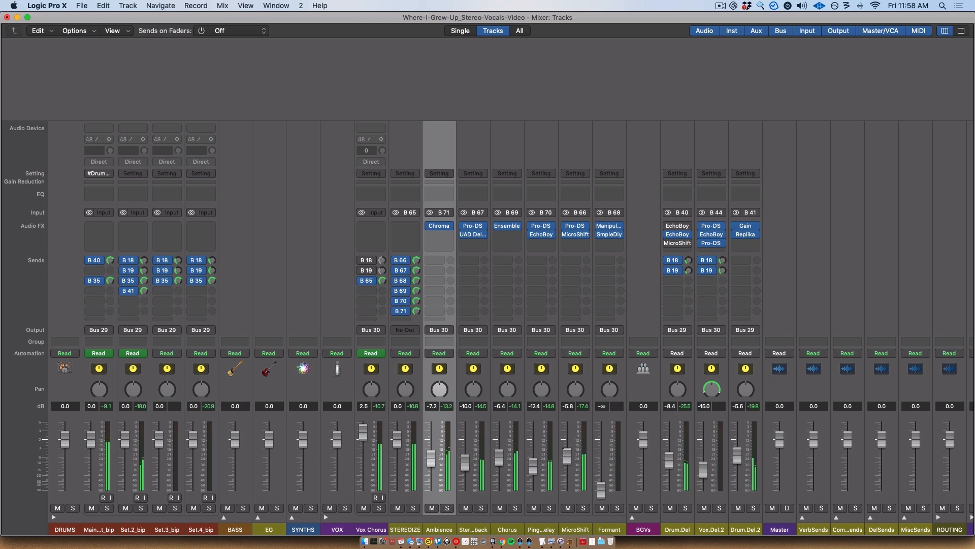
pyautogui.moveTo(602, 493); pyautogui.dragTo(603, 462)
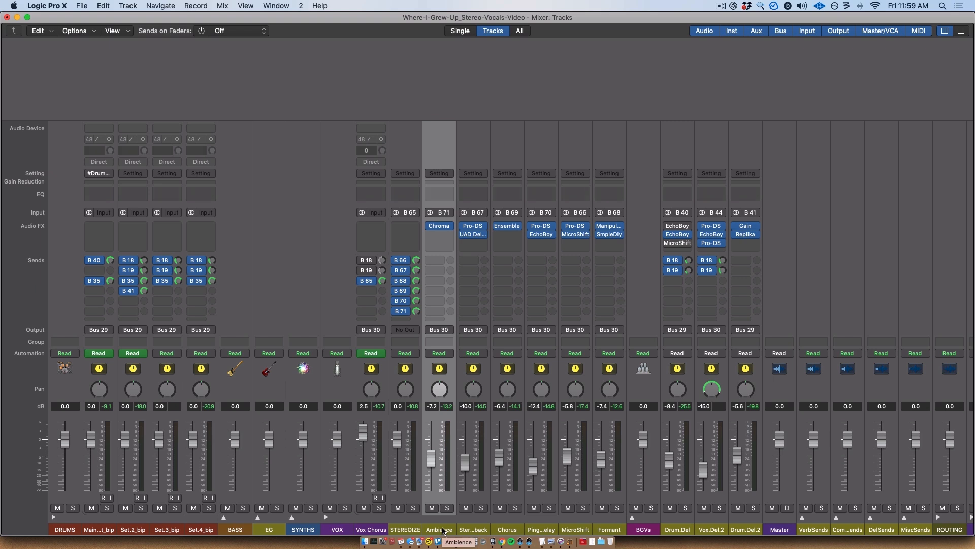
# Step through the channel strips of Stereo Slapback, Chorus, Ping Pong Delay and MicroShift to review the blended effects.
pyautogui.click(470, 533)
pyautogui.click(508, 533)
pyautogui.click(535, 533)
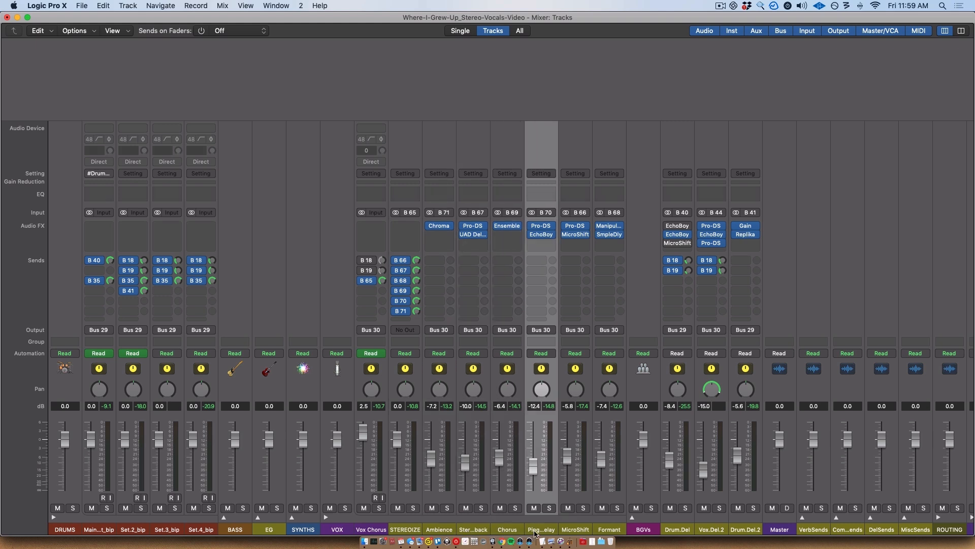
pyautogui.click(583, 534)
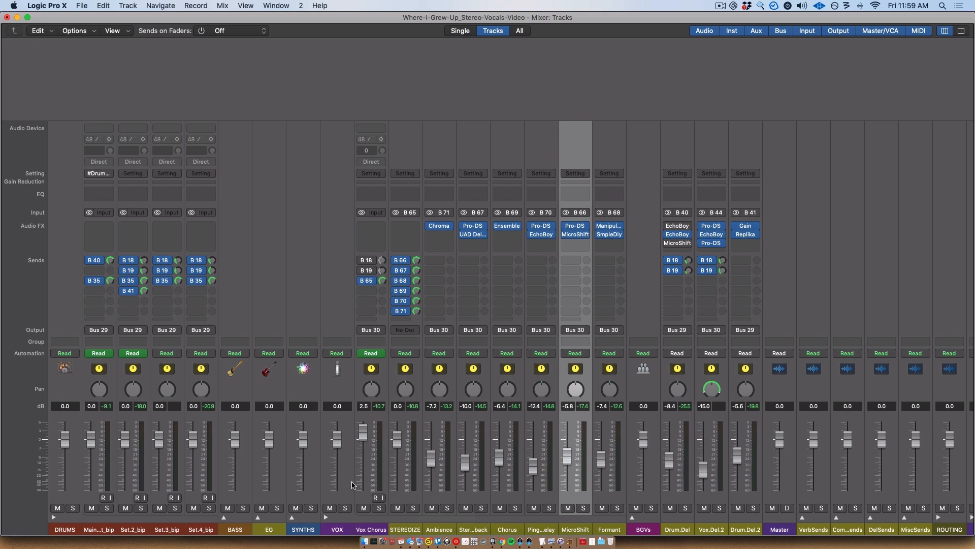
# Balance Vox Chorus at 0.5 dB against the STEREOIZE bus at -1.2 dB during playback.
pyautogui.click(363, 500)
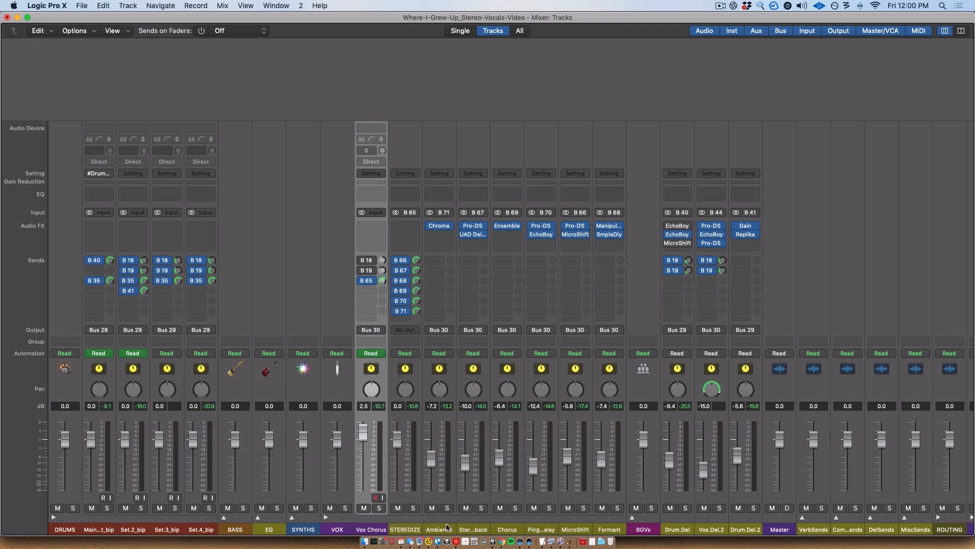
pyautogui.click(398, 494)
pyautogui.moveTo(400, 496); pyautogui.dragTo(398, 448)
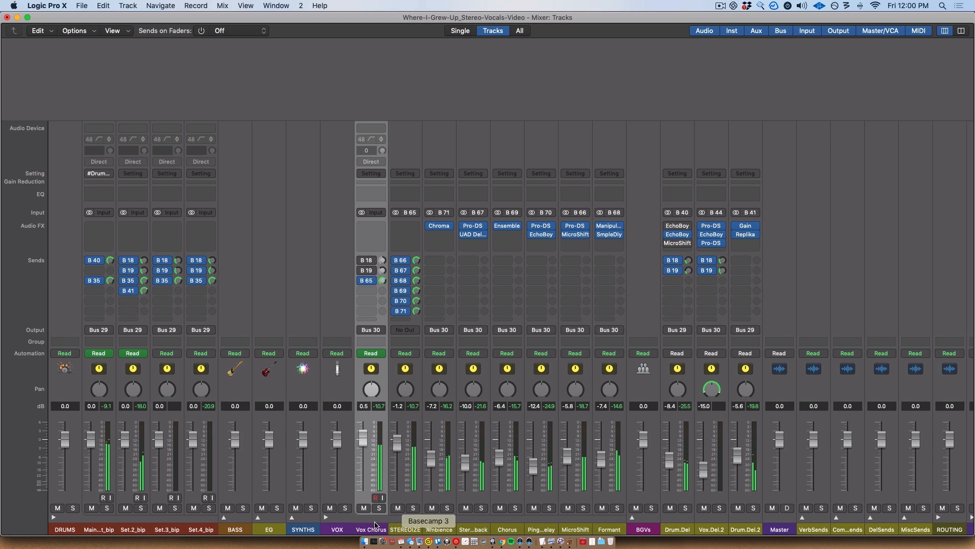
# Compare the full mix with STEREOIZE muted and unmuted, and trim Vox Chorus to 0.3 dB.
pyautogui.click(398, 508)
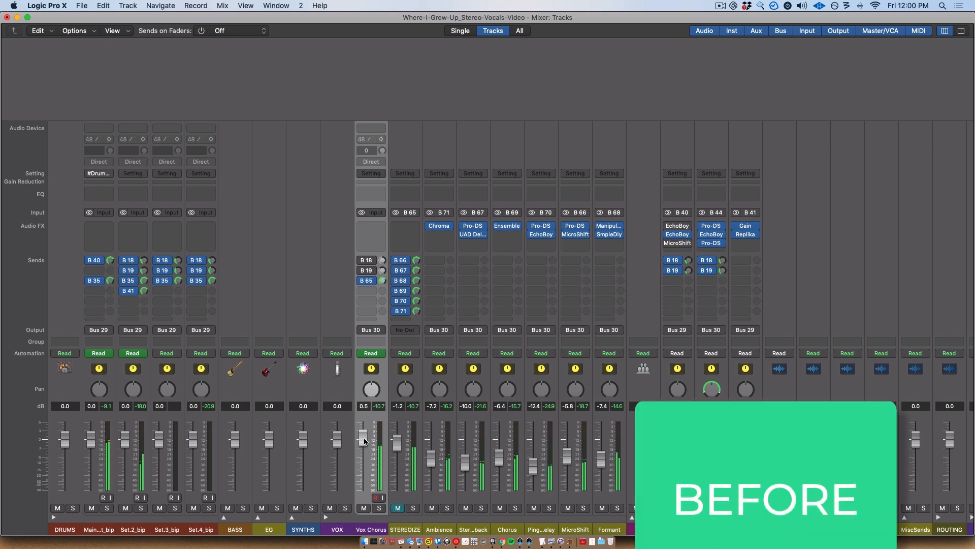
pyautogui.moveTo(364, 440); pyautogui.dragTo(363, 439)
pyautogui.click(398, 507)
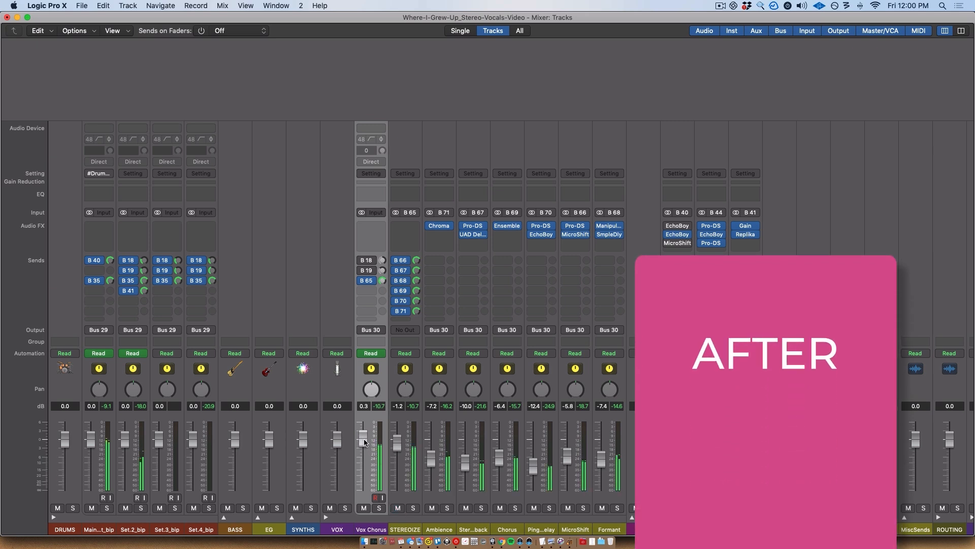
# Look through the channel strip setting options of STEREOIZE without choosing one, and reselect Vox Chorus.
pyautogui.hscroll(2, 558, 128)
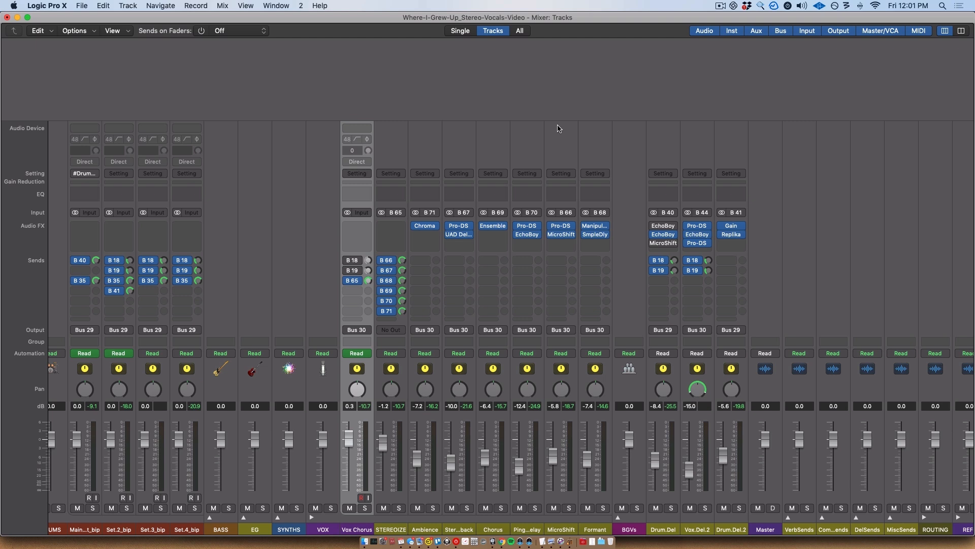
pyautogui.click(397, 529)
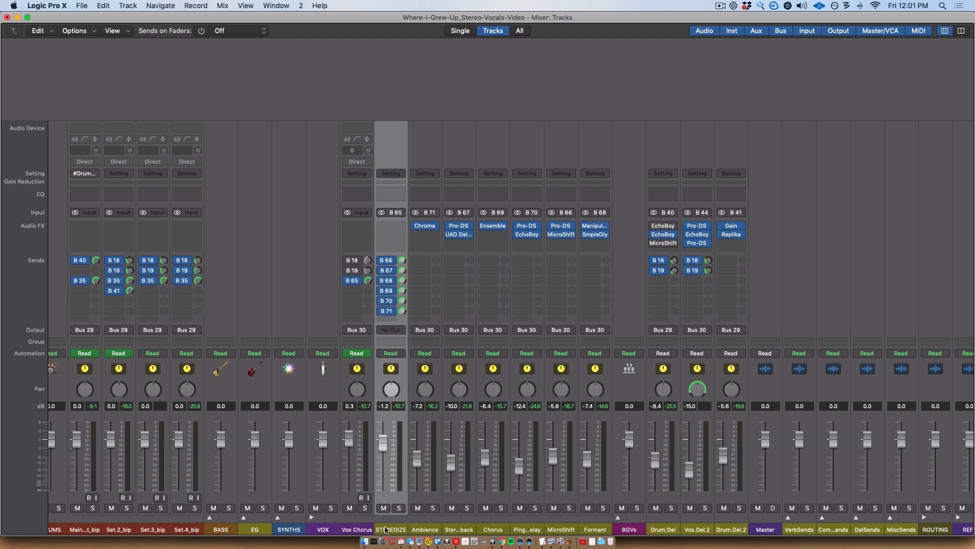
pyautogui.click(391, 174)
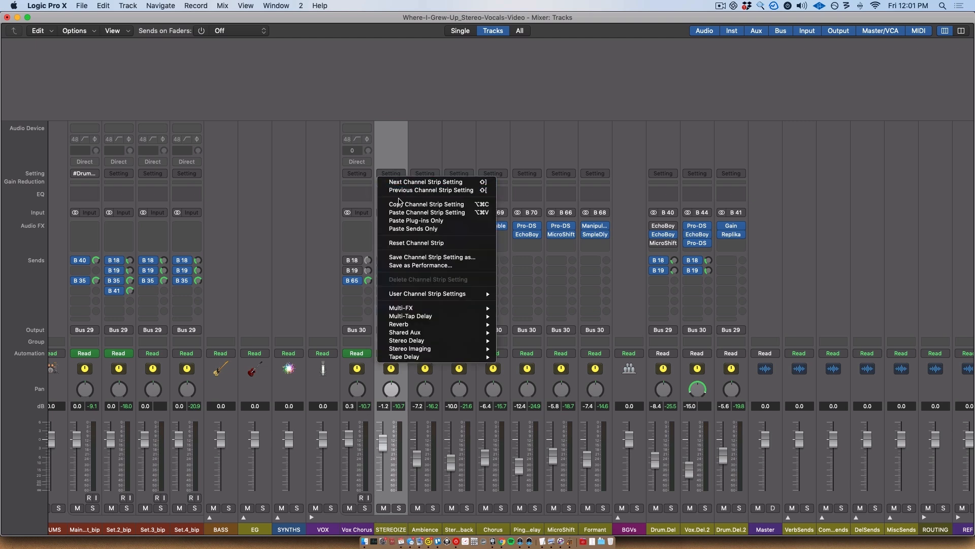
pyautogui.click(416, 147)
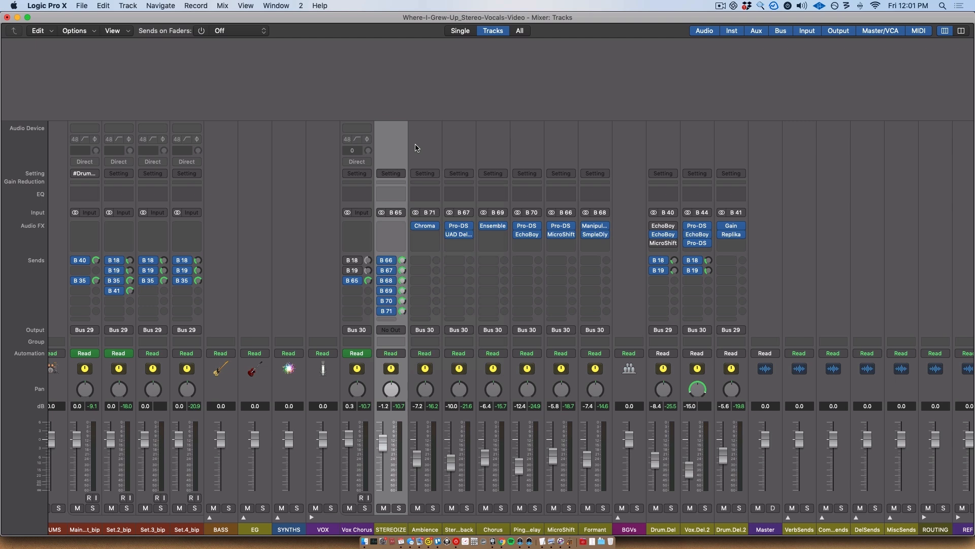
pyautogui.press('Up')
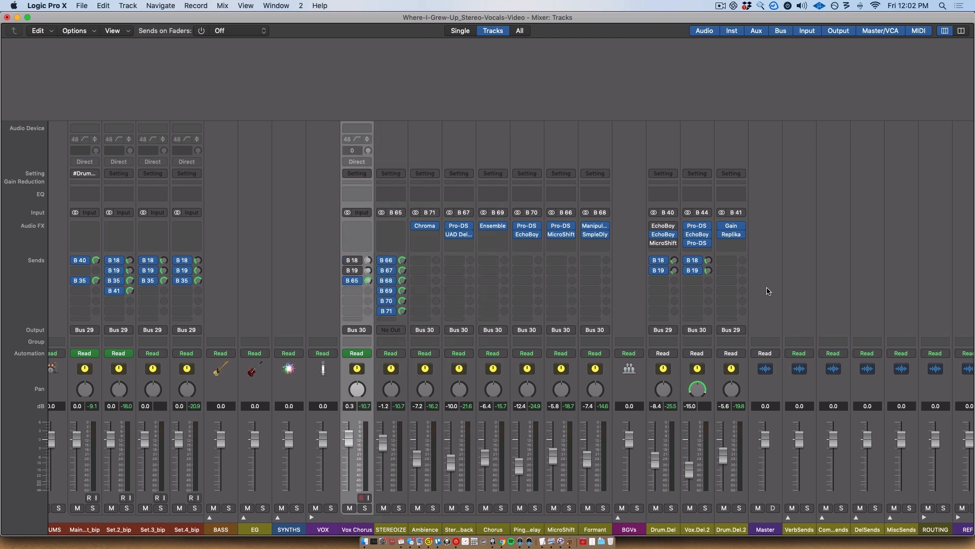